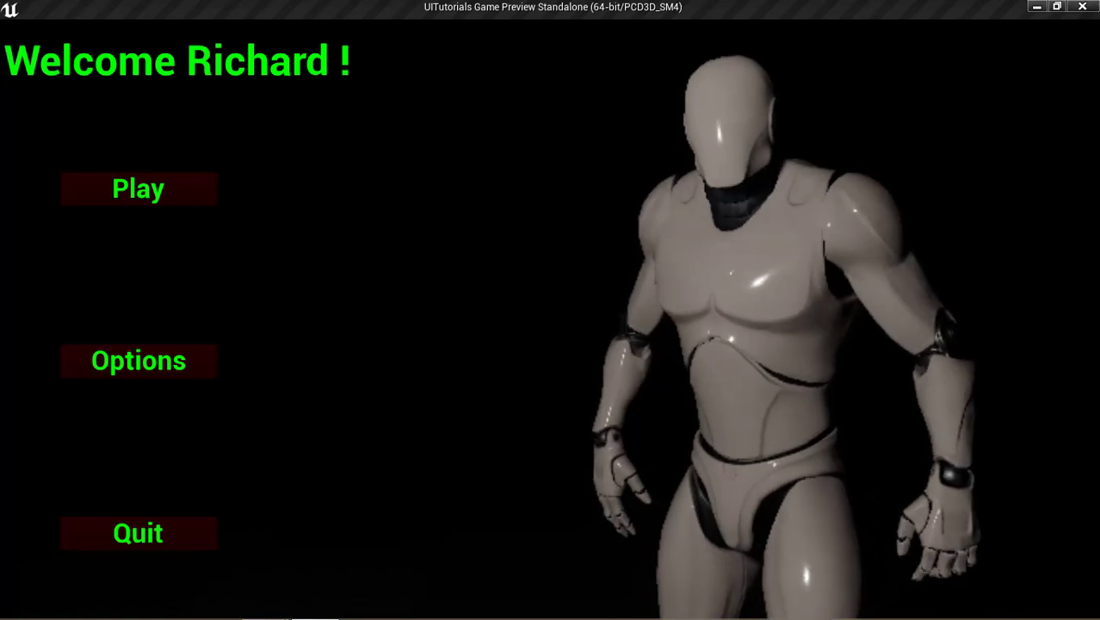
- In the game preview, cycle the level selection through Lake, Islands and DownTown, then return to the main menu
key(shift+F1)
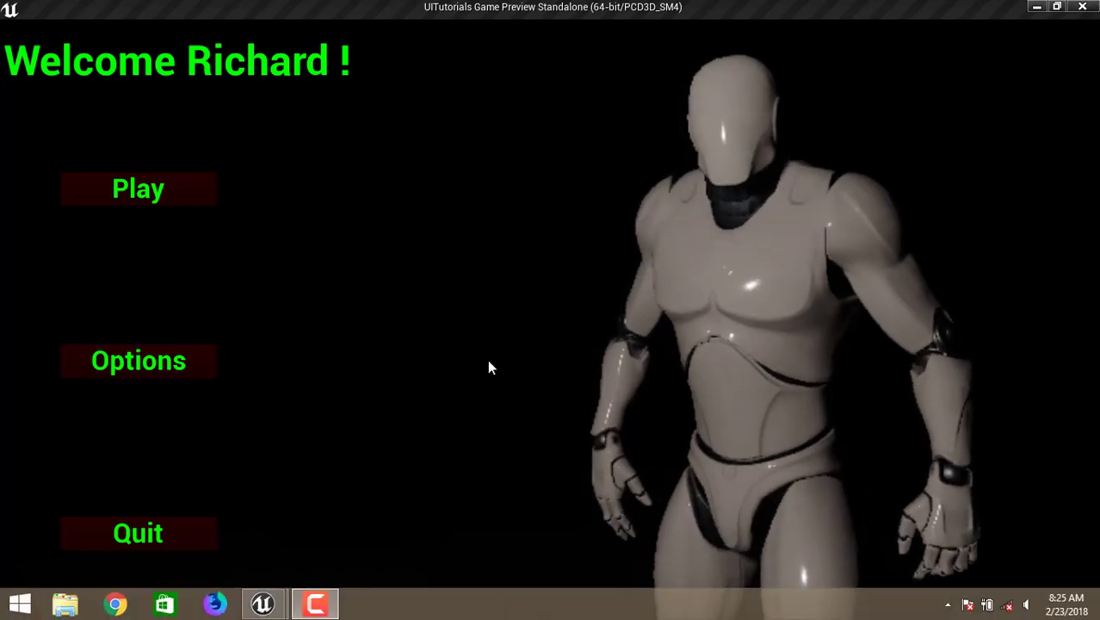
click(400, 323)
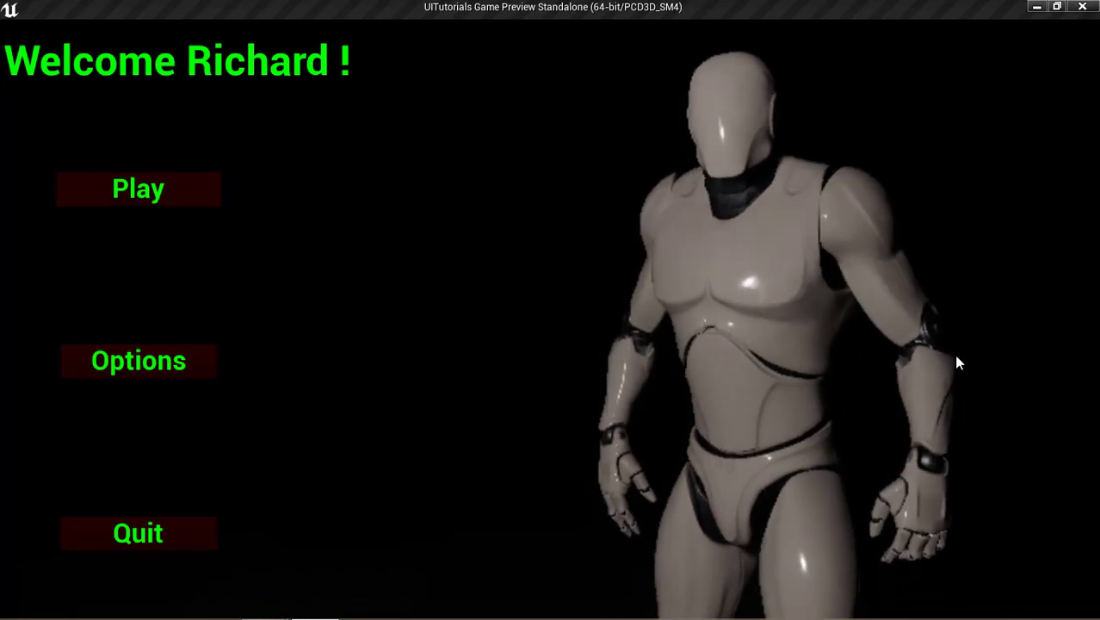
click(155, 205)
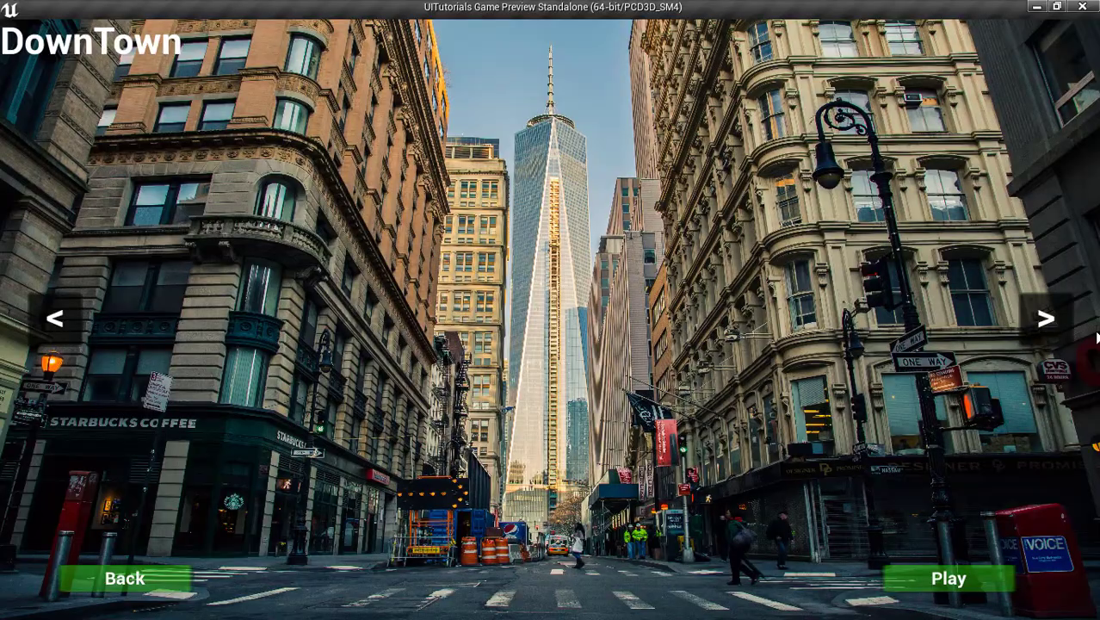
click(1050, 320)
click(1054, 321)
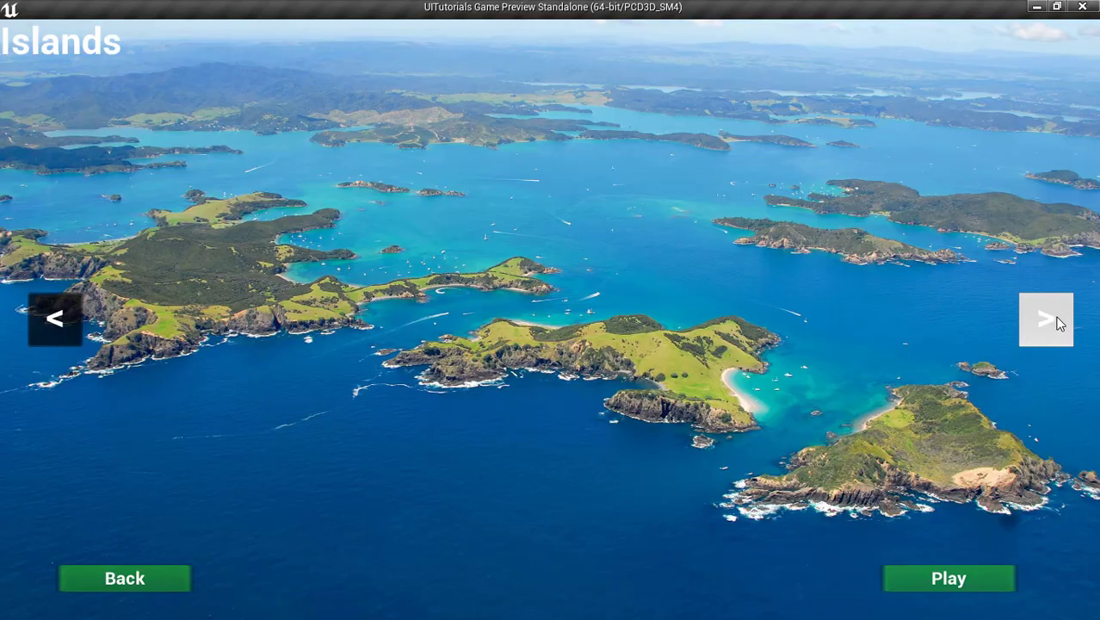
click(67, 317)
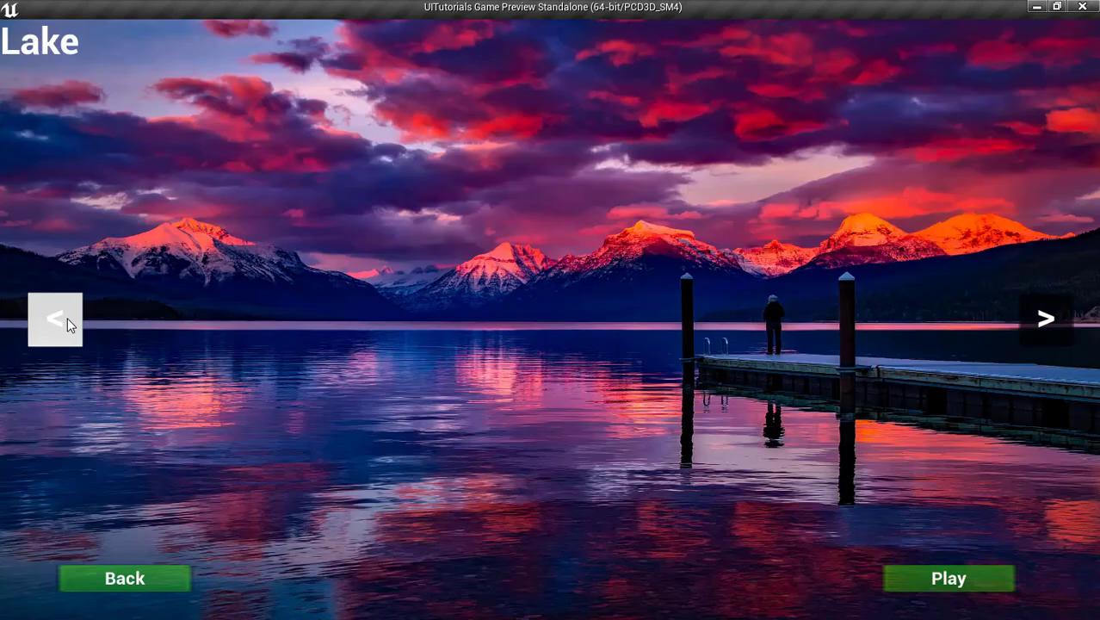
click(67, 316)
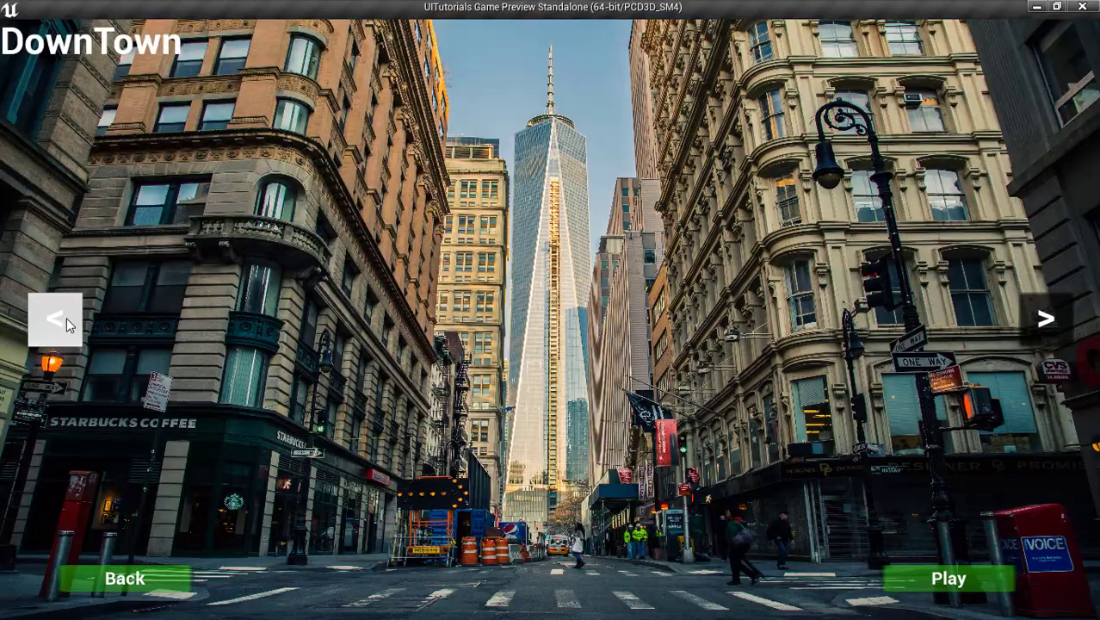
click(125, 578)
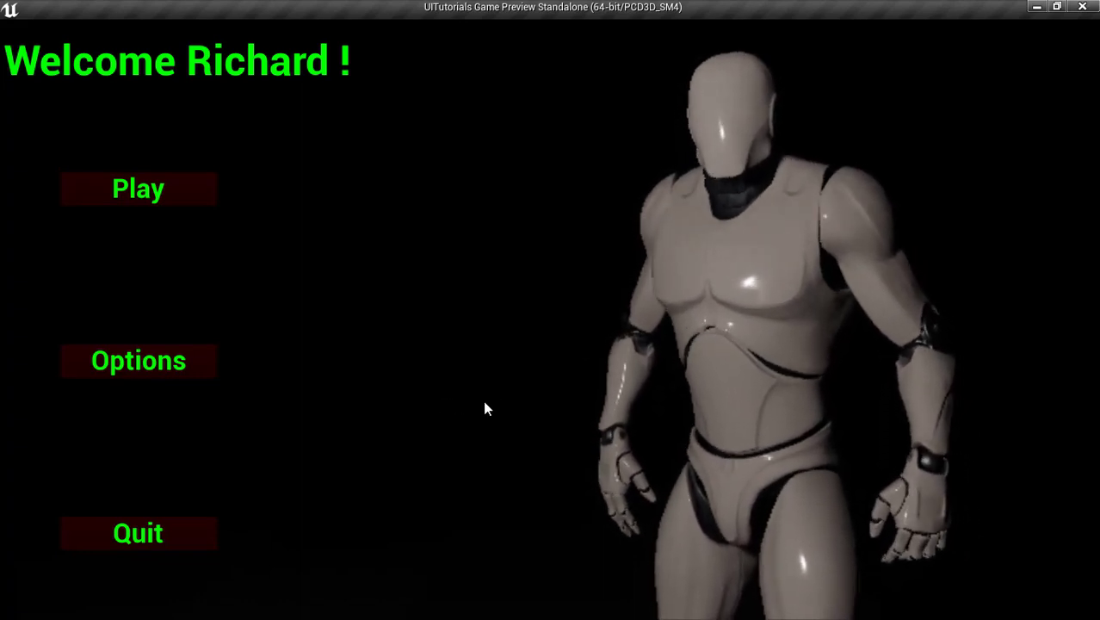
- Quit the game preview, relaunch it with Play, and bring up the Add New asset list
click(142, 531)
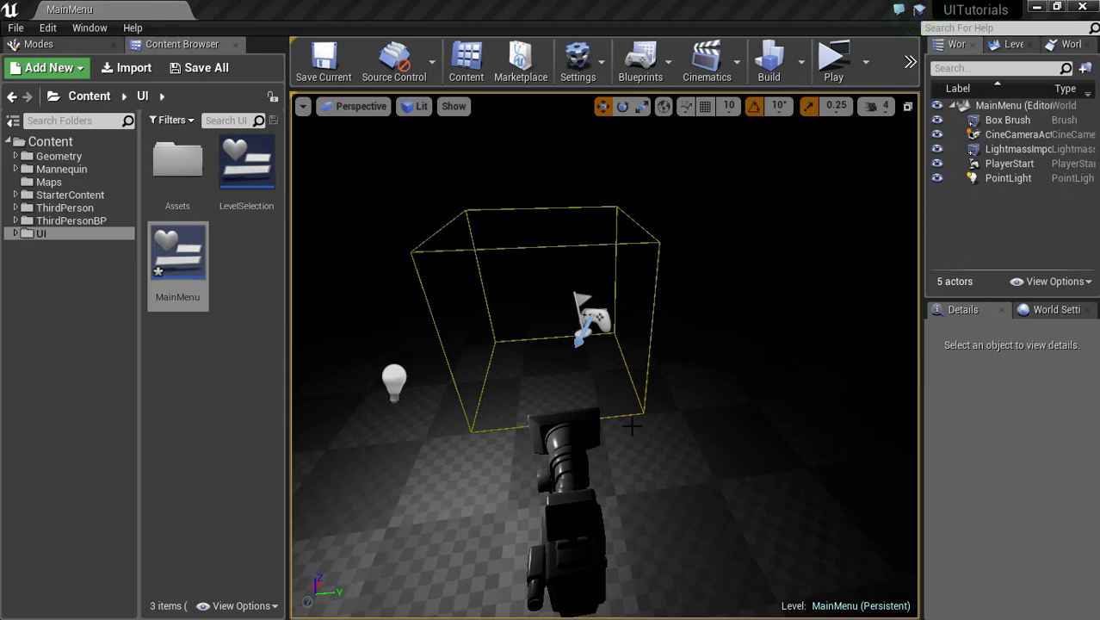
click(840, 69)
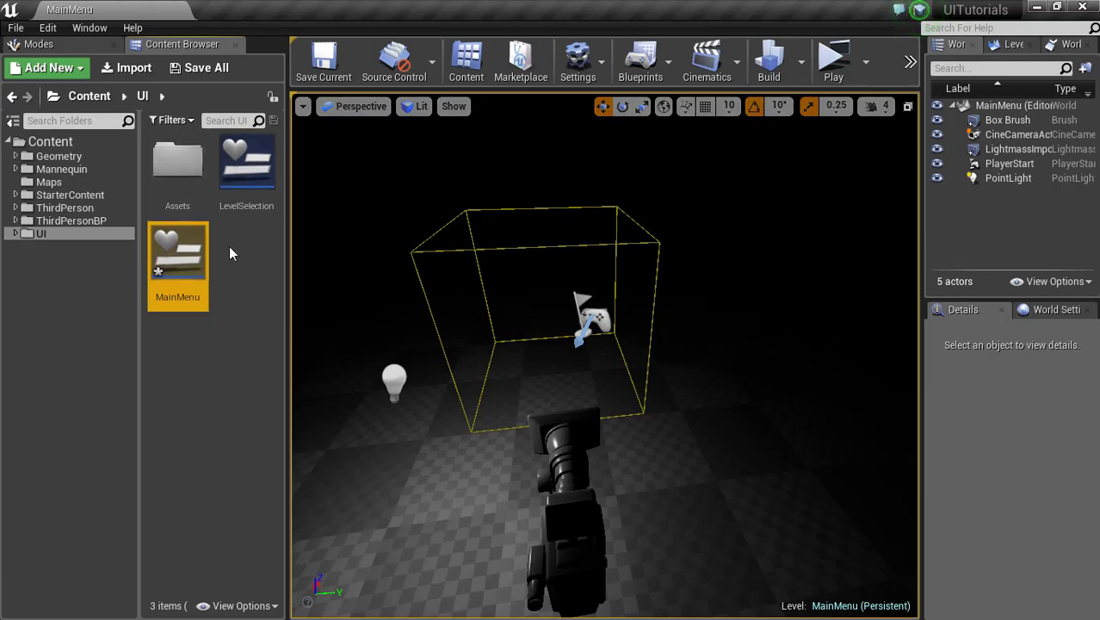
click(49, 68)
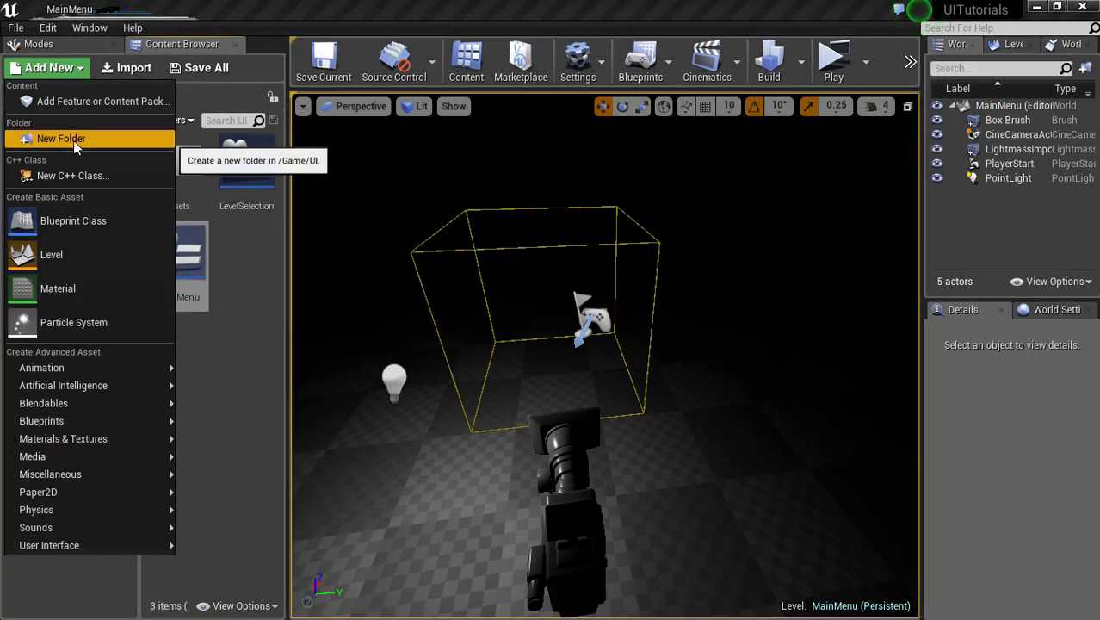
- Create a new folder named Options inside UI and open it
click(73, 140)
text(0ptions)
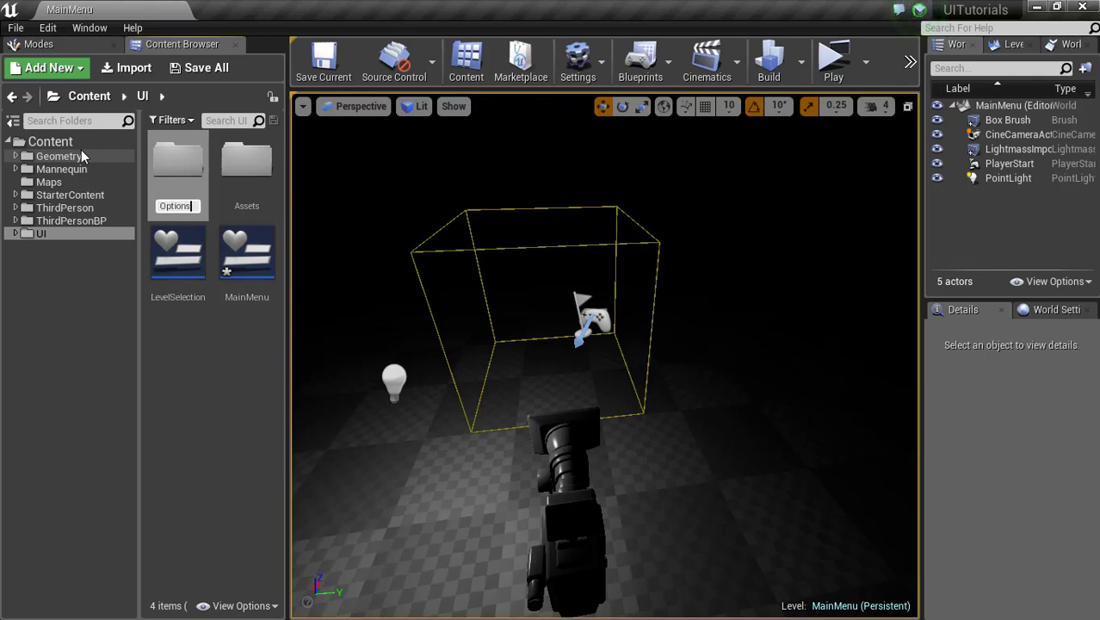
key(Return)
double_click(246, 280)
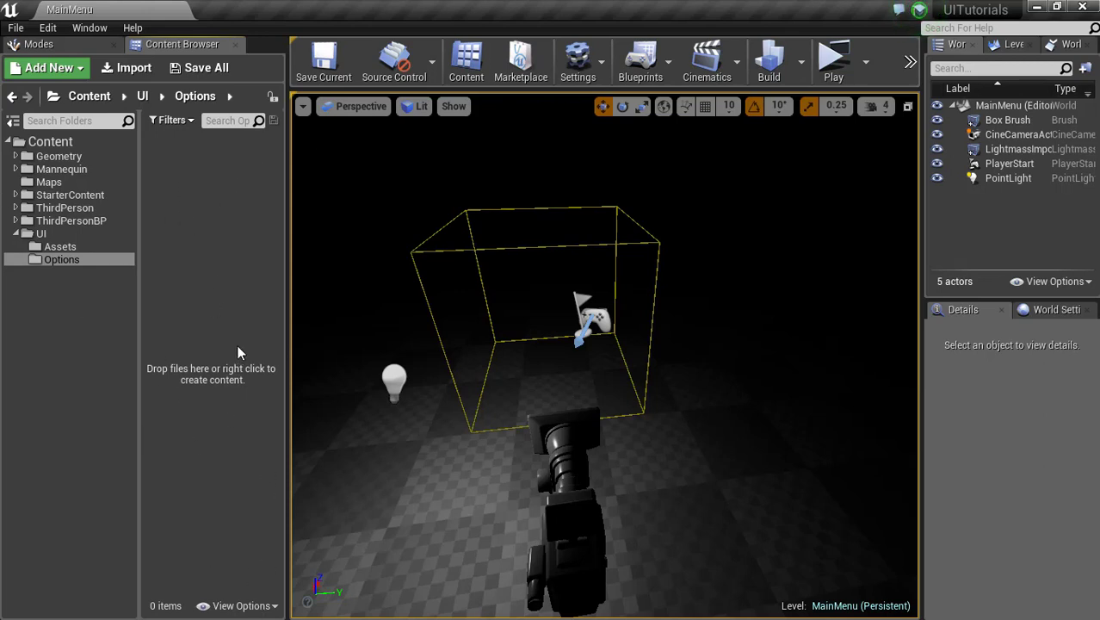
- Create a Blueprint Class with SaveGame as parent and name it OptionsSave
right_click(214, 167)
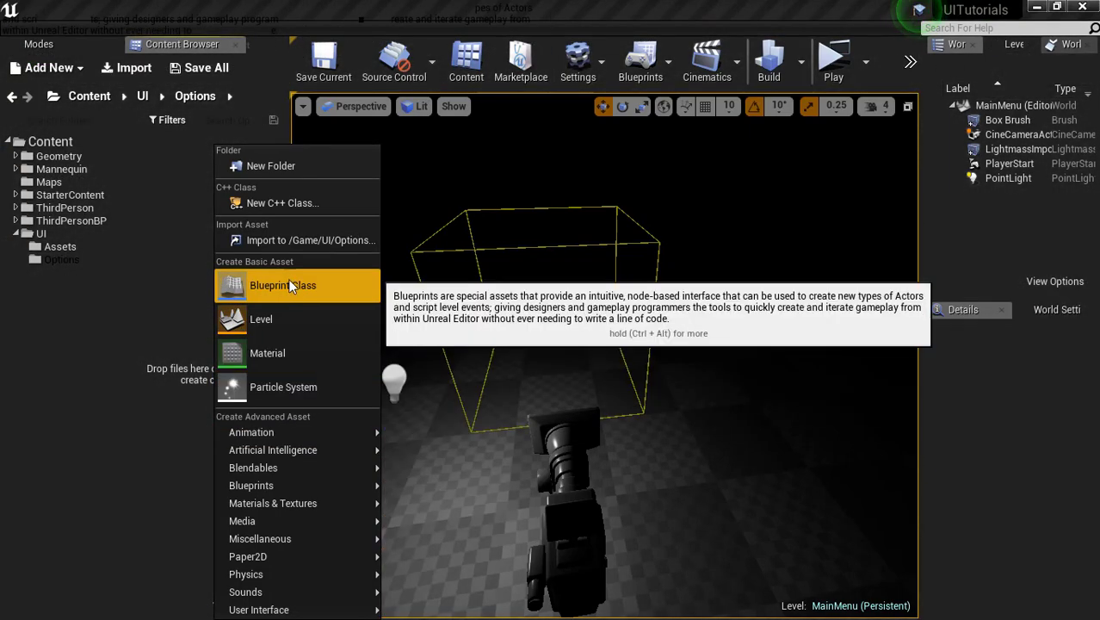
click(284, 284)
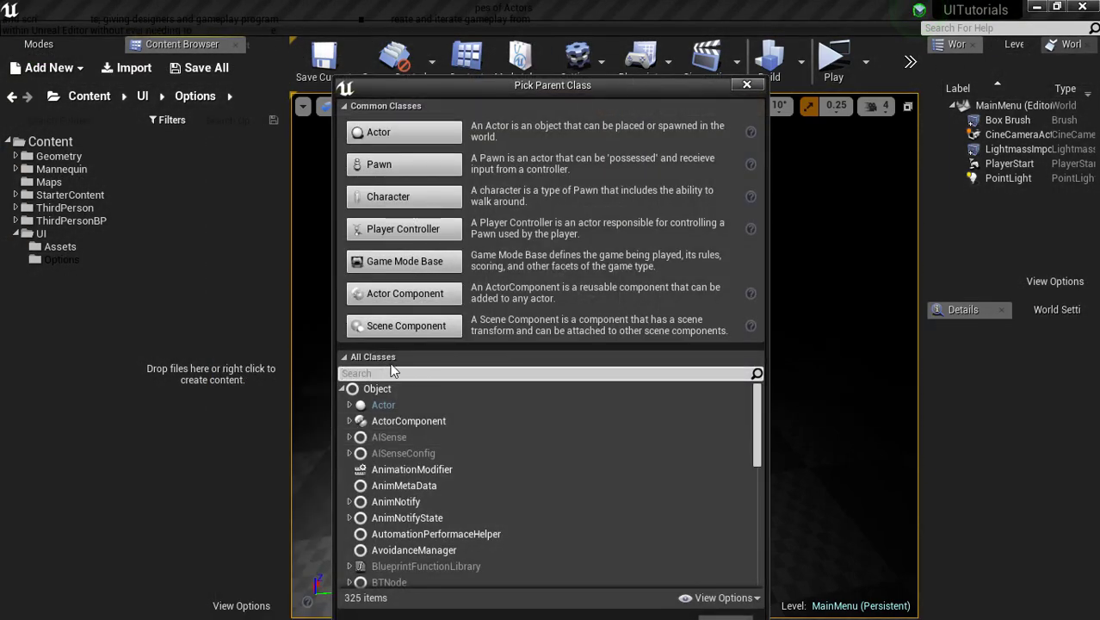
click(368, 356)
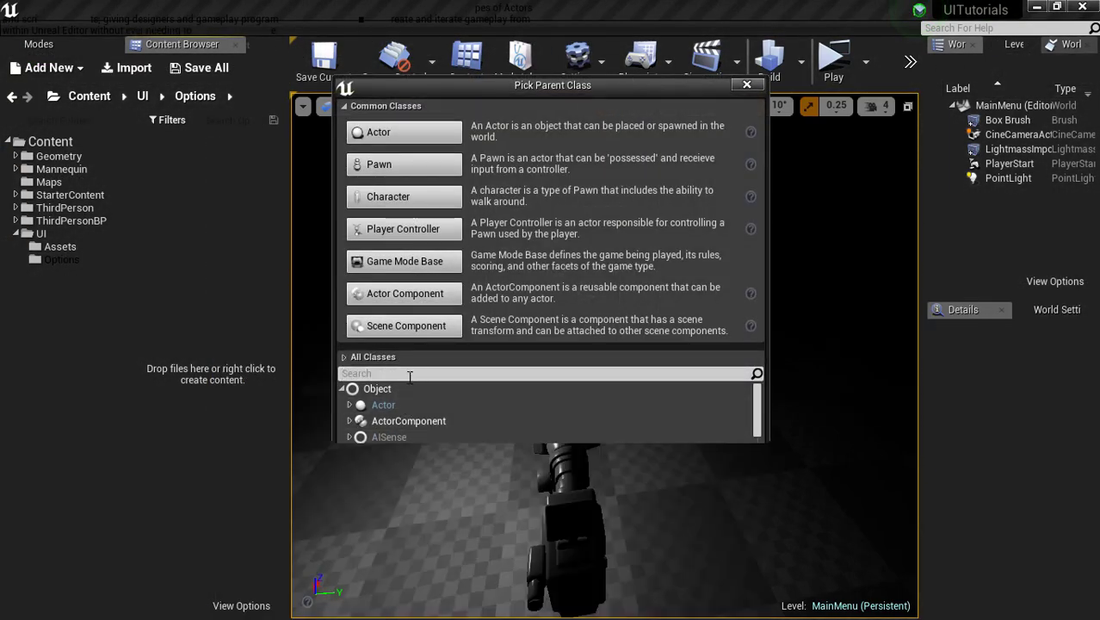
click(344, 357)
click(354, 373)
text(save)
click(422, 407)
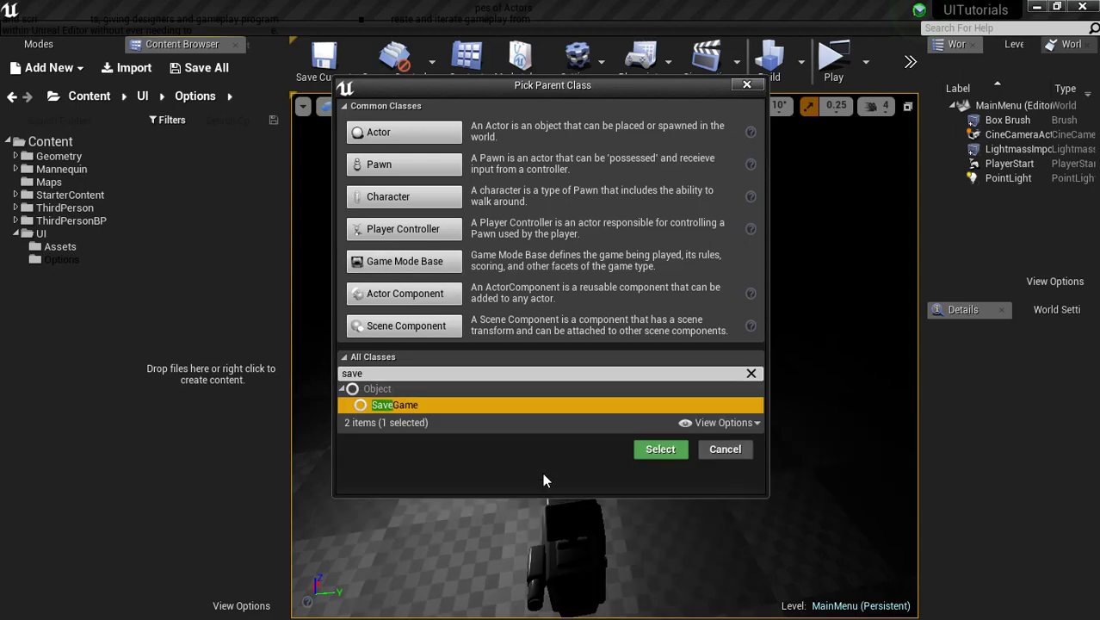
click(653, 448)
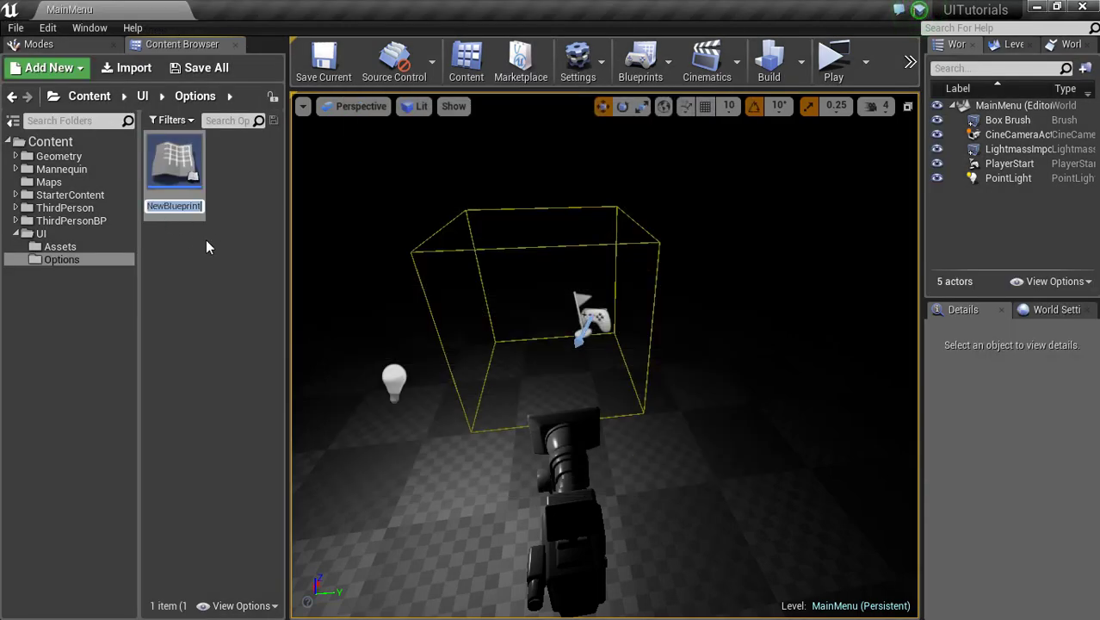
text(OptionsS)
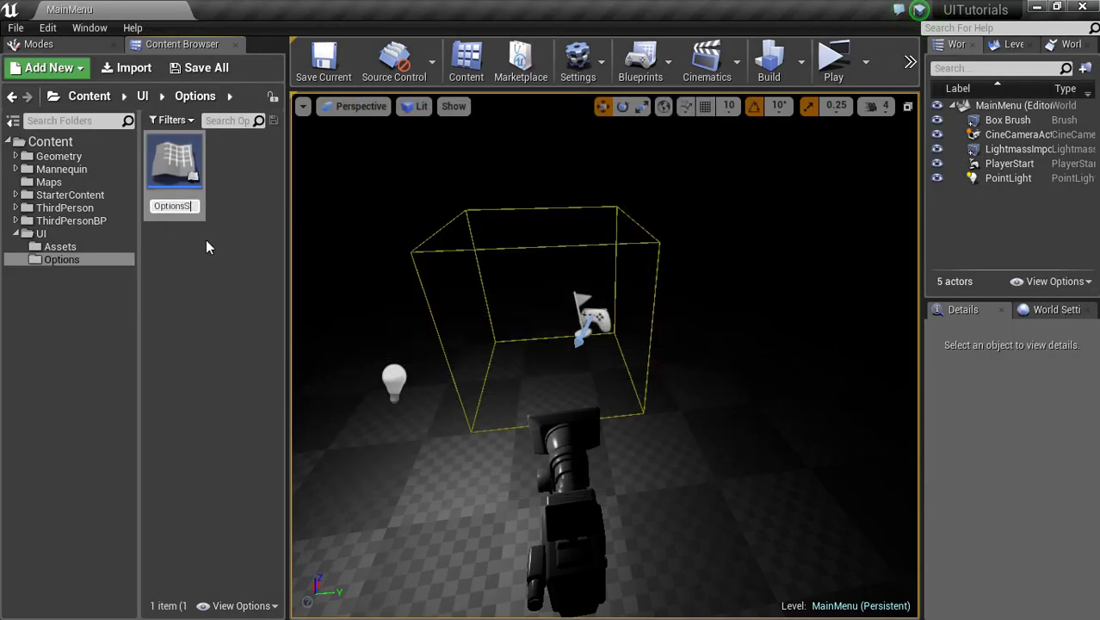
text(ave)
key(Return)
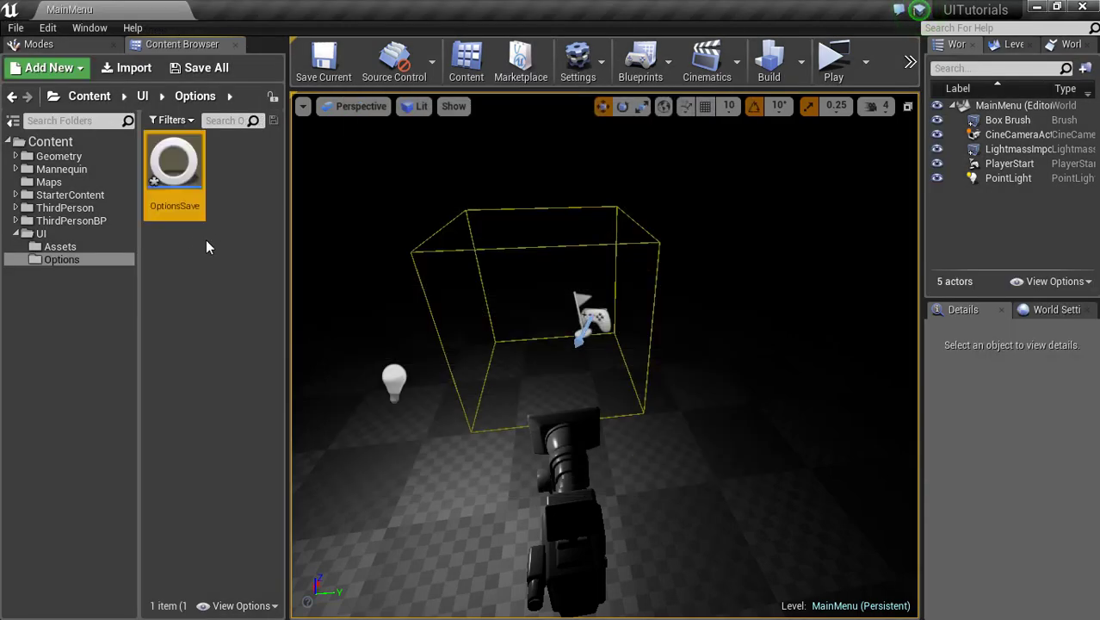
- Create a Widget Blueprint named OptionsMenu in the Options folder
right_click(194, 156)
click(260, 140)
right_click(238, 197)
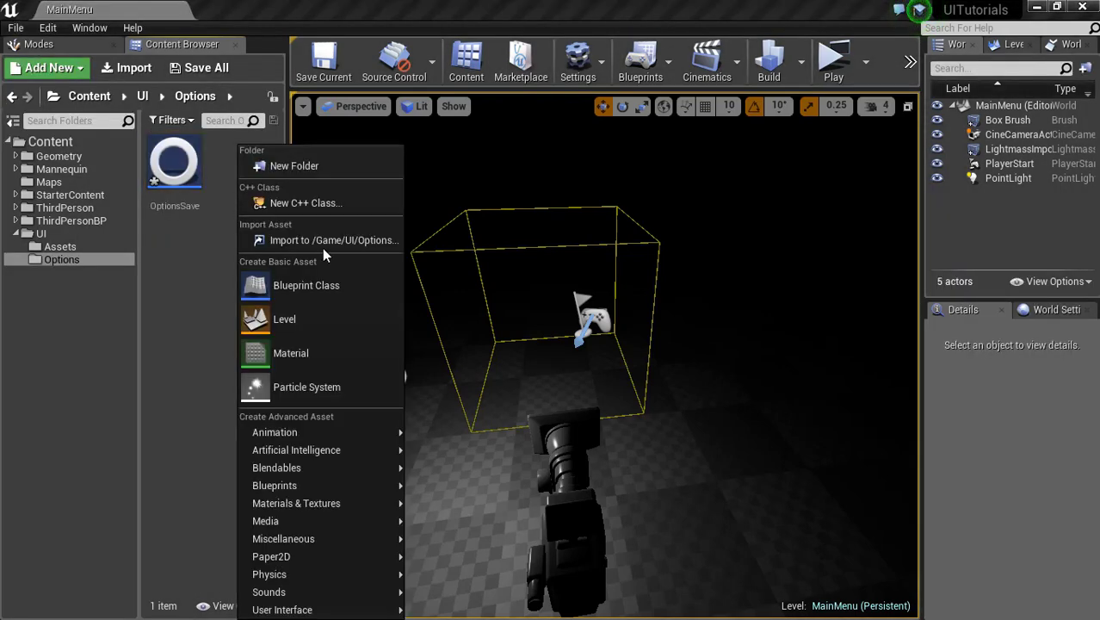
mouse_move(317, 439)
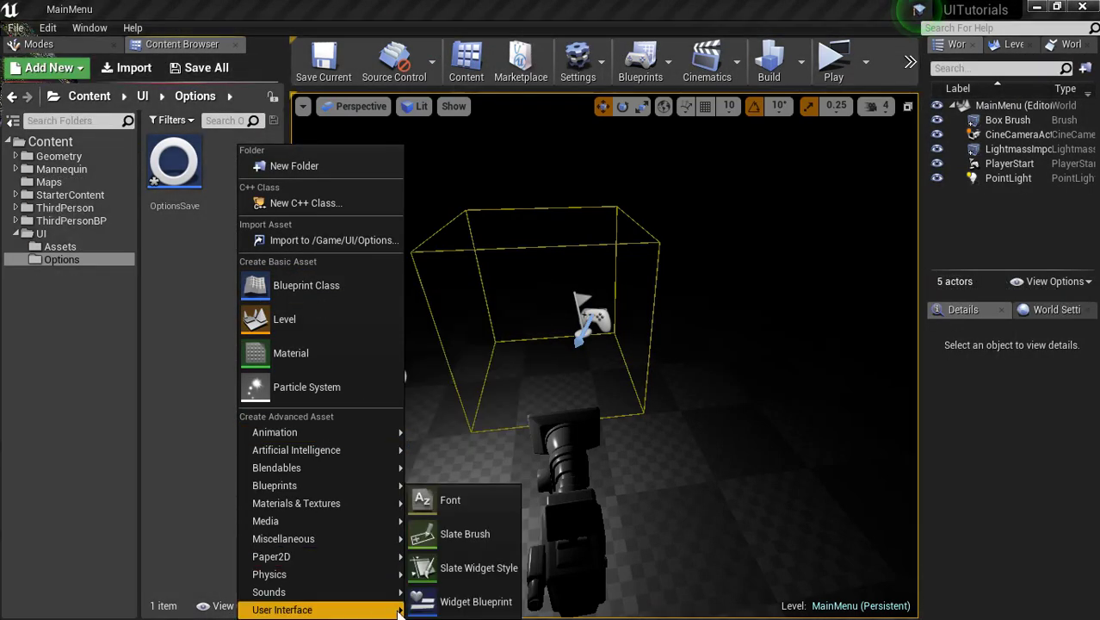
click(445, 602)
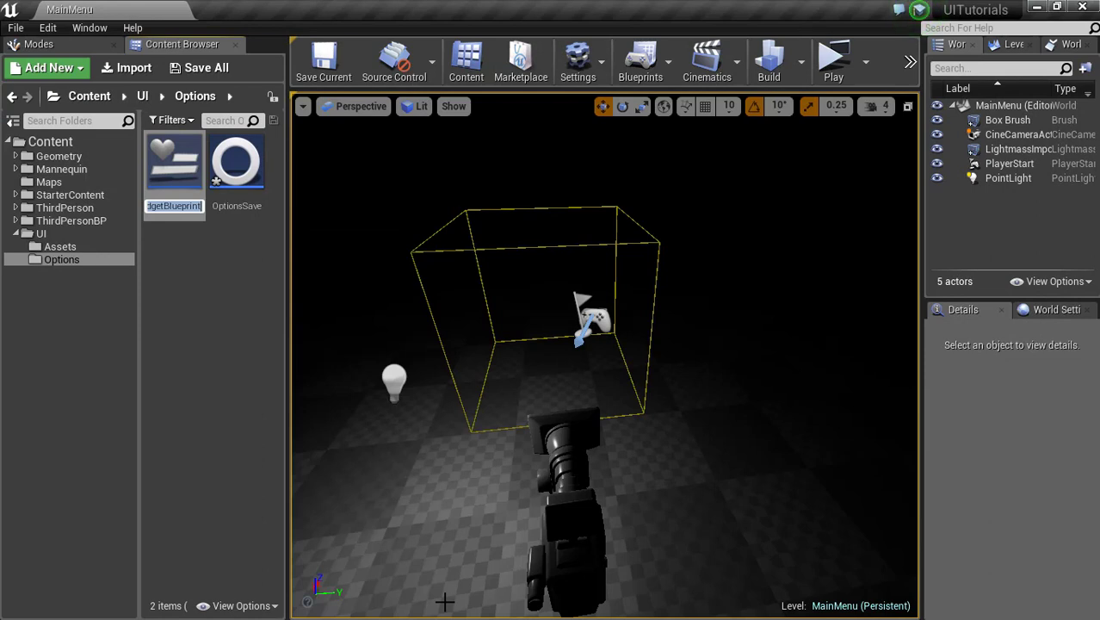
text(Opt)
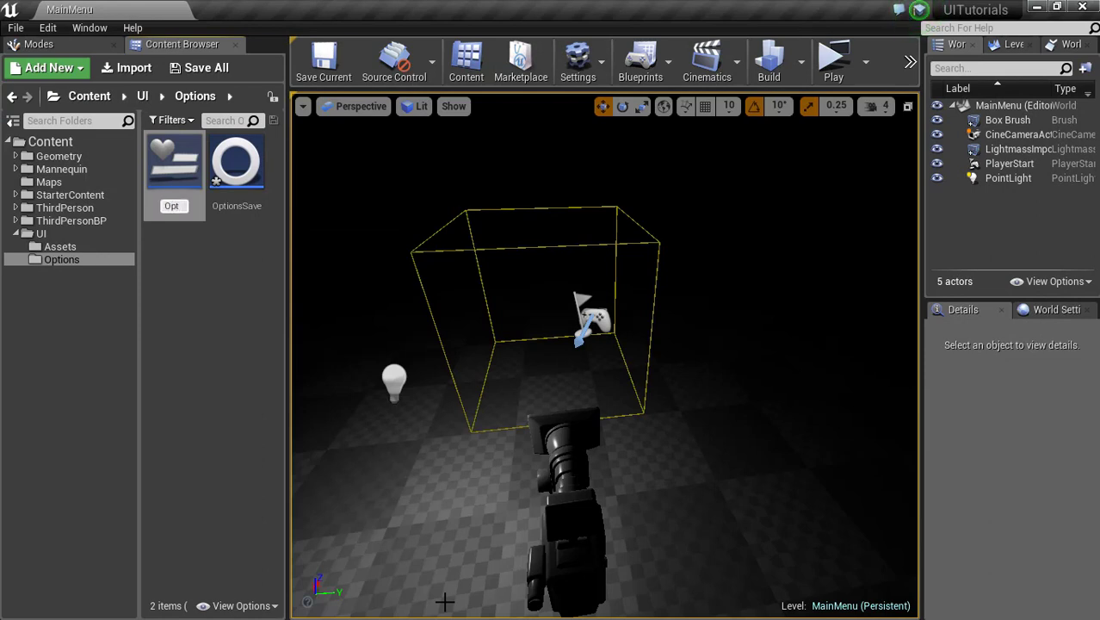
text(ions)
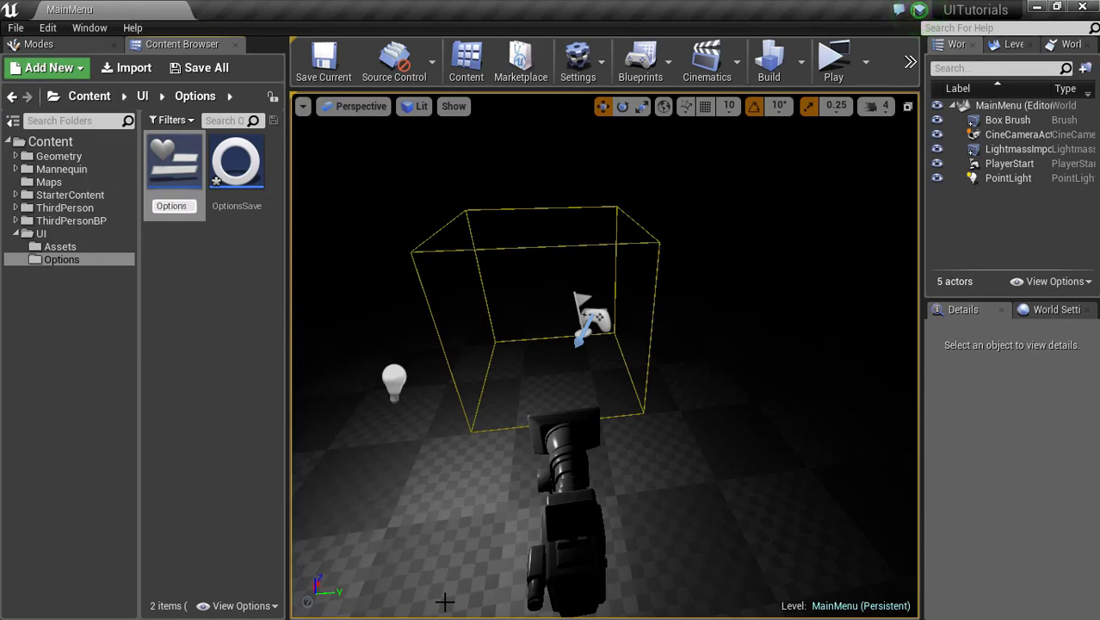
text(Menu)
key(Return)
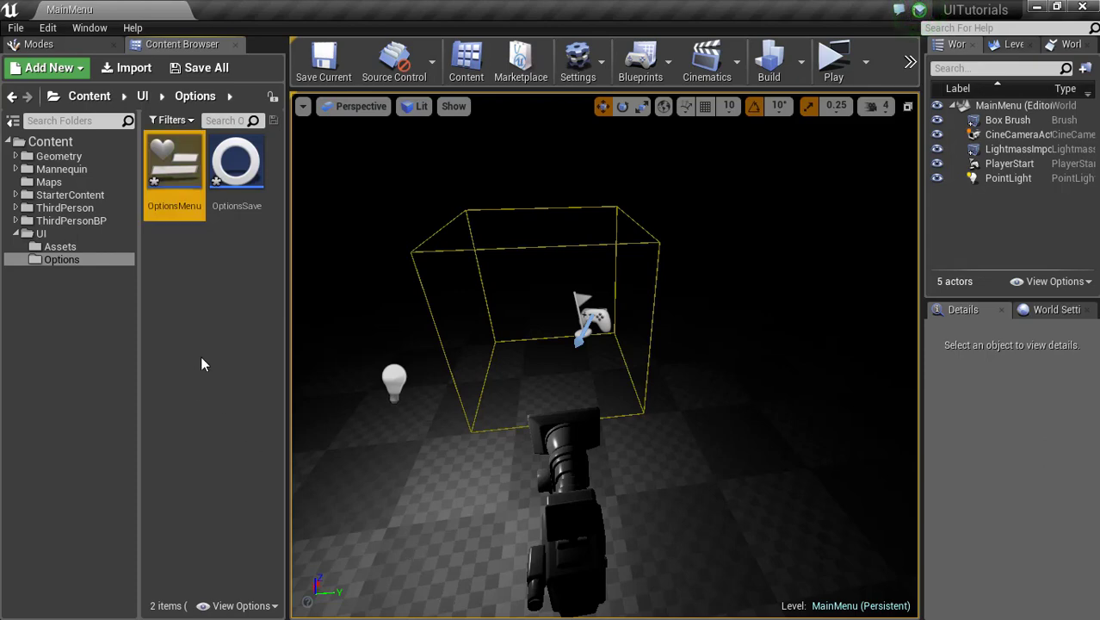
- Create a second Widget Blueprint named Video
click(201, 272)
right_click(202, 272)
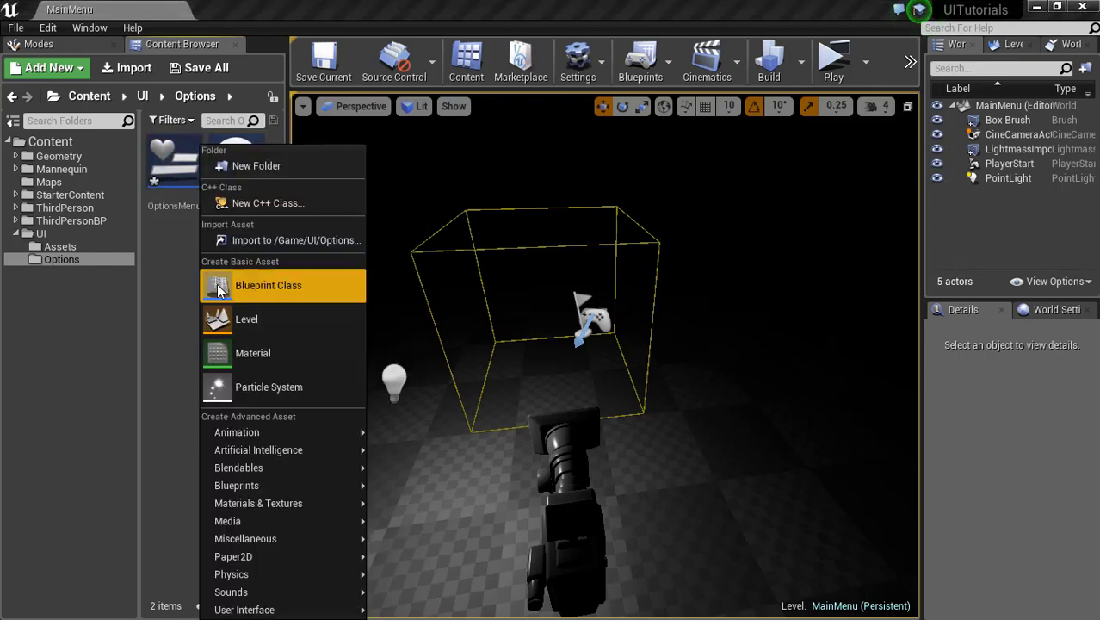
mouse_move(250, 609)
click(435, 596)
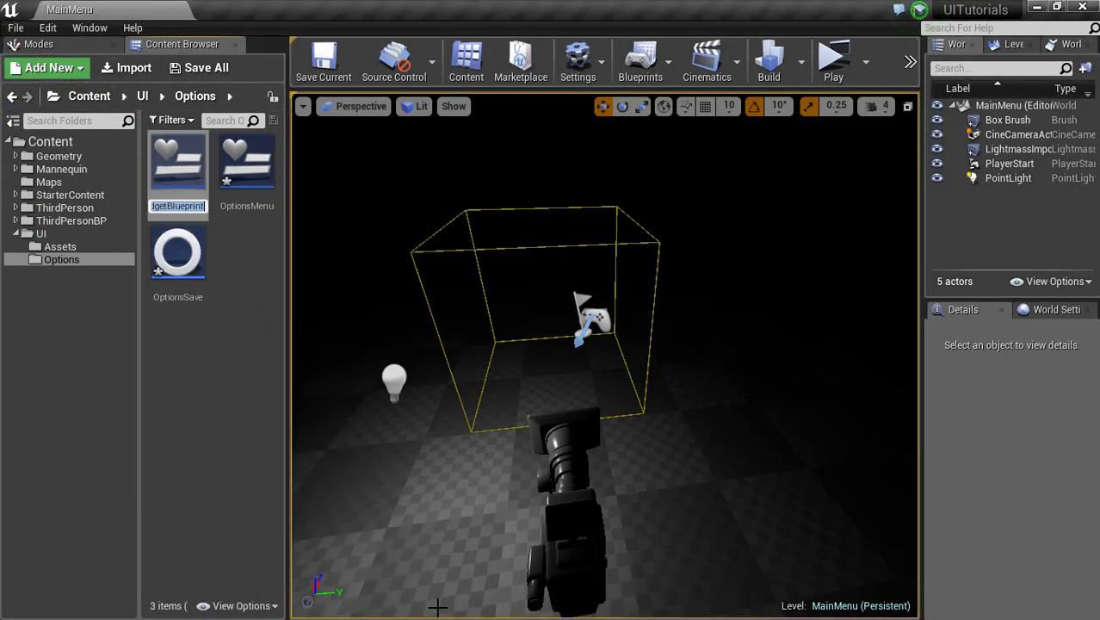
text(Video)
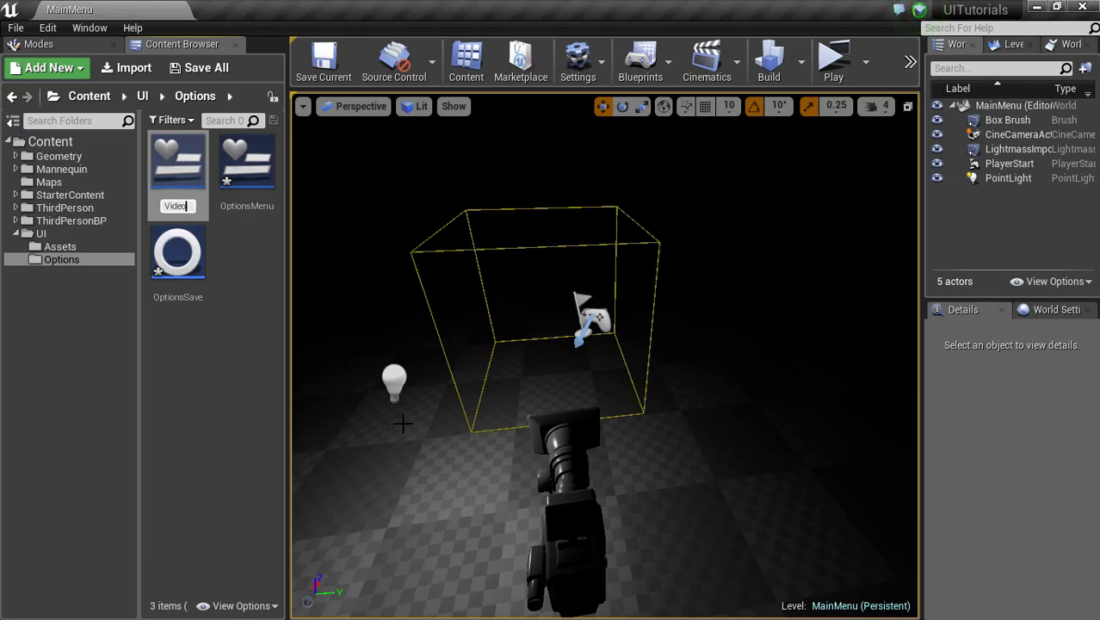
key(Return)
- Create a third Widget Blueprint named Audio and save with Ctrl+S
right_click(220, 342)
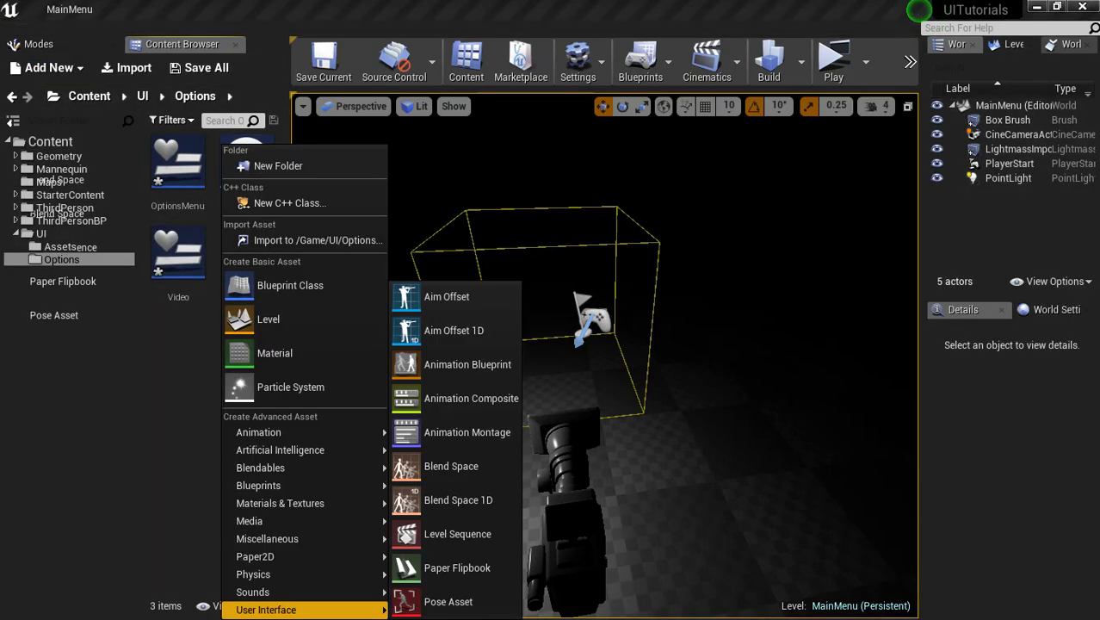
mouse_move(265, 610)
click(456, 607)
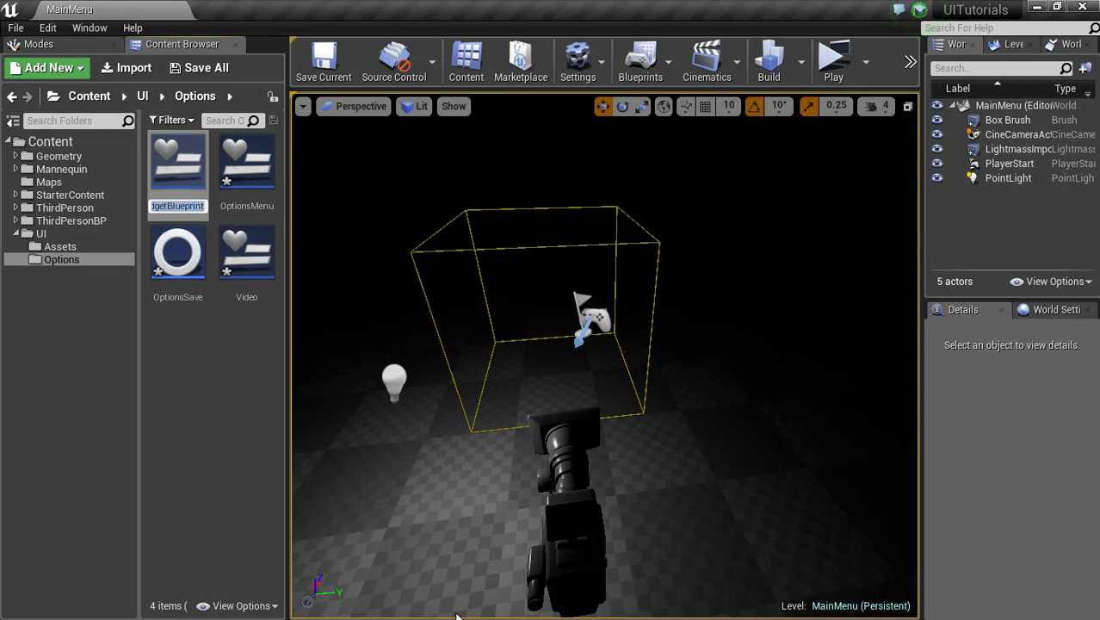
text(Audio)
key(Return)
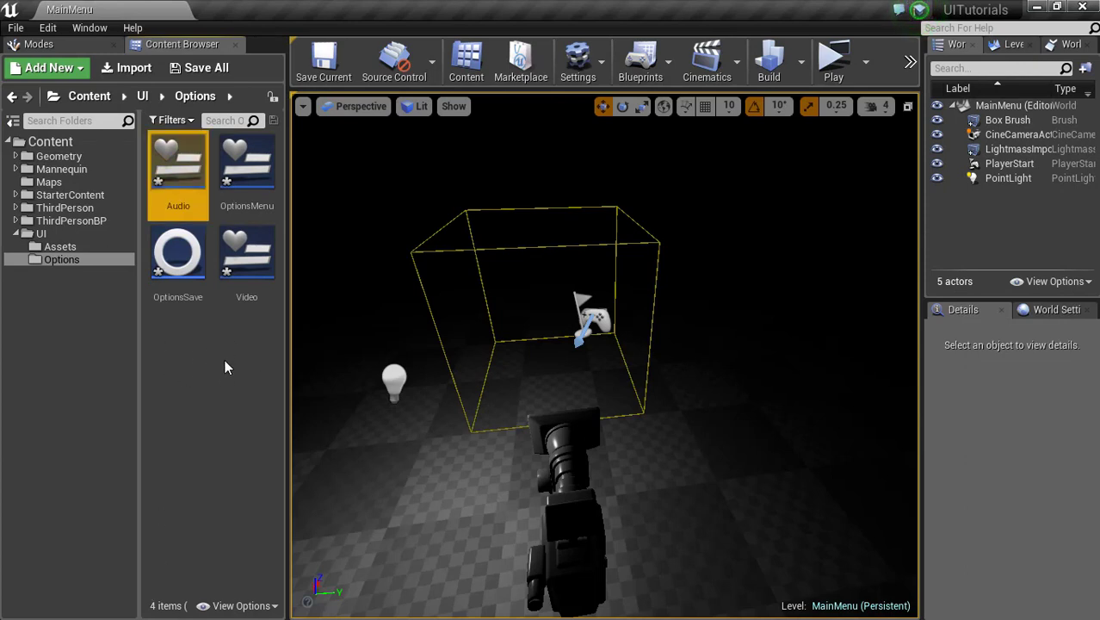
key(ctrl+s)
- In OptionsMenu, place a Vertical Box on the canvas anchored to stretch down the left edge
click(247, 164)
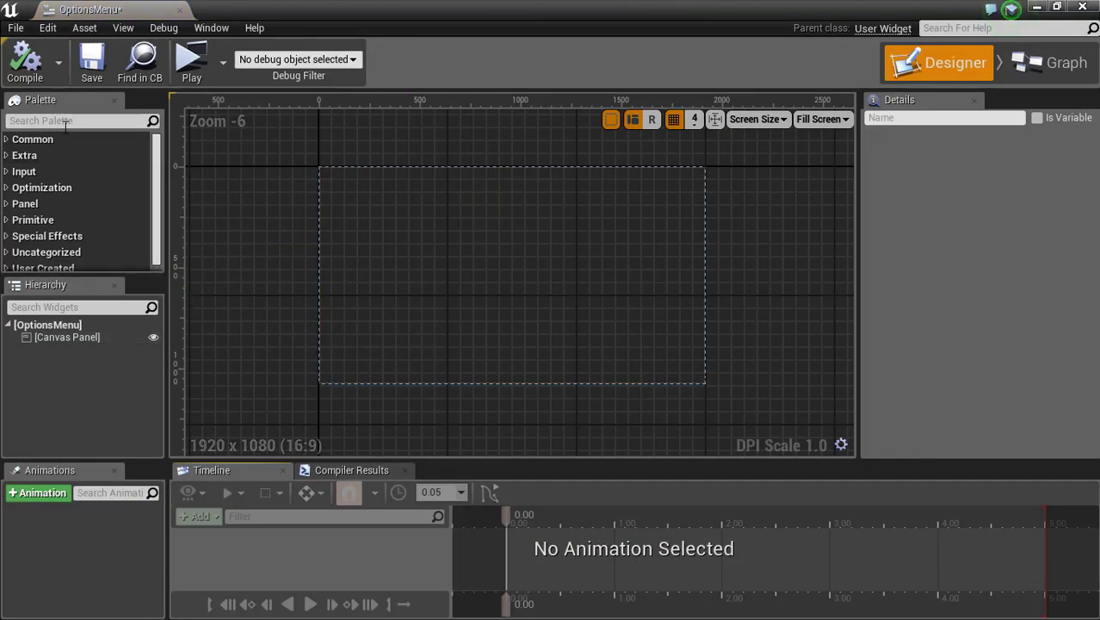
click(67, 121)
text(virt)
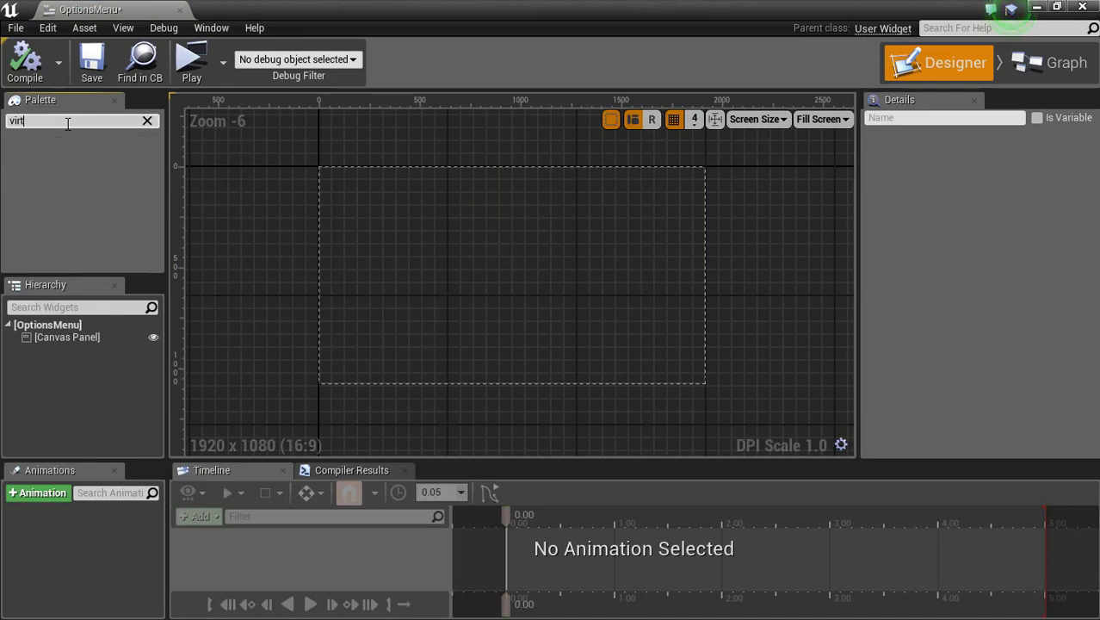
key(BackSpace)
key(BackSpace)
key(BackSpace)
text(ertic)
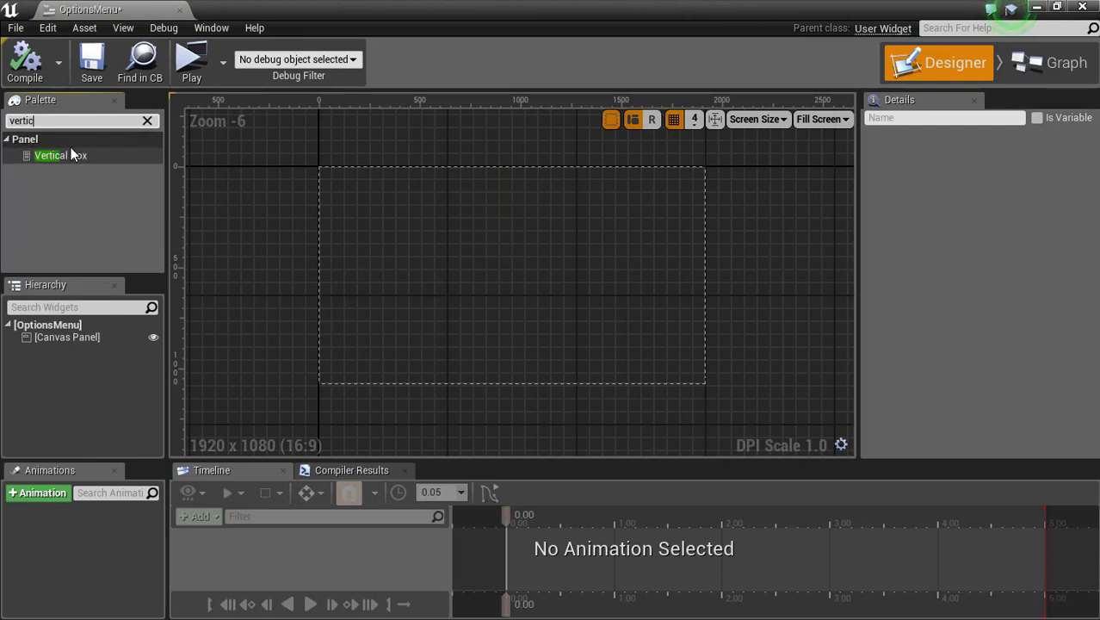
drag(70, 153, 380, 266)
click(988, 182)
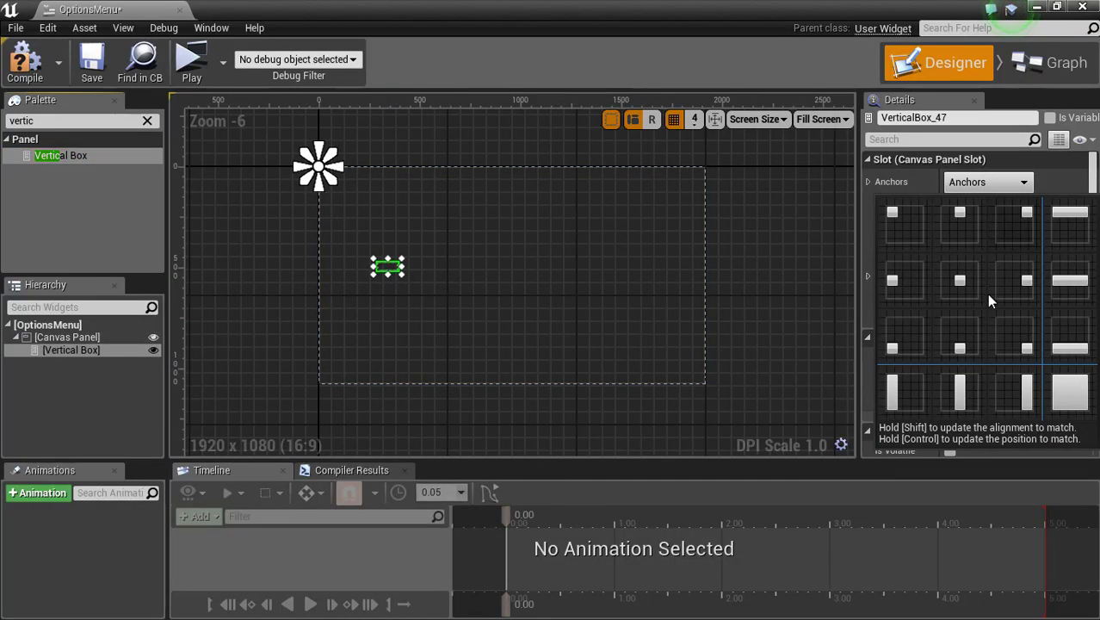
click(906, 379)
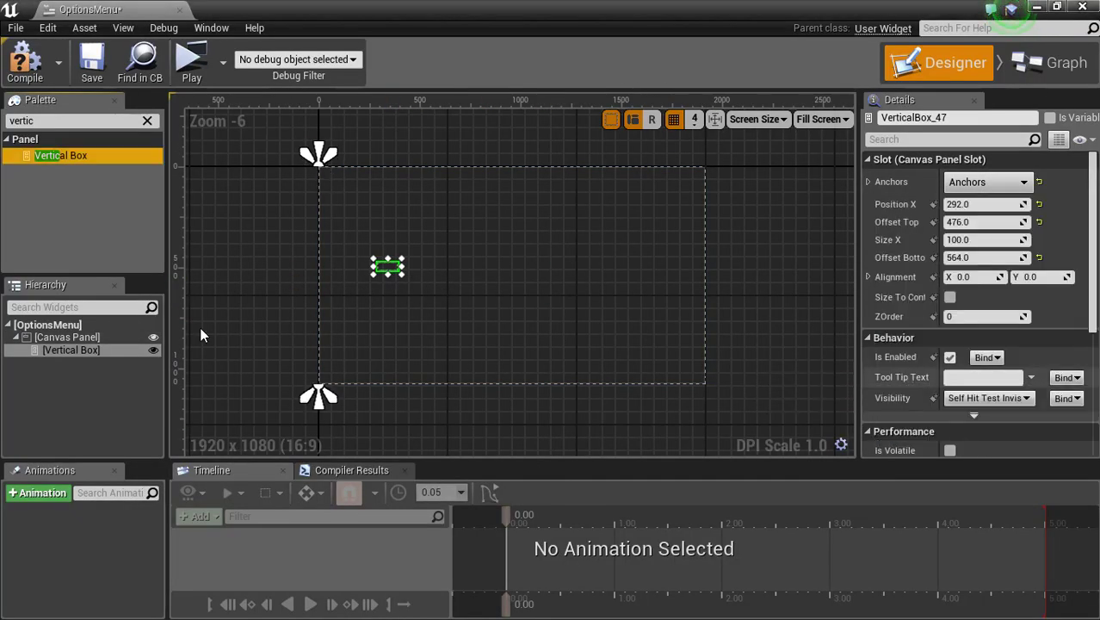
- Reset the box's Position X and top/bottom offsets, and set Size X to 300
click(1039, 204)
click(1038, 258)
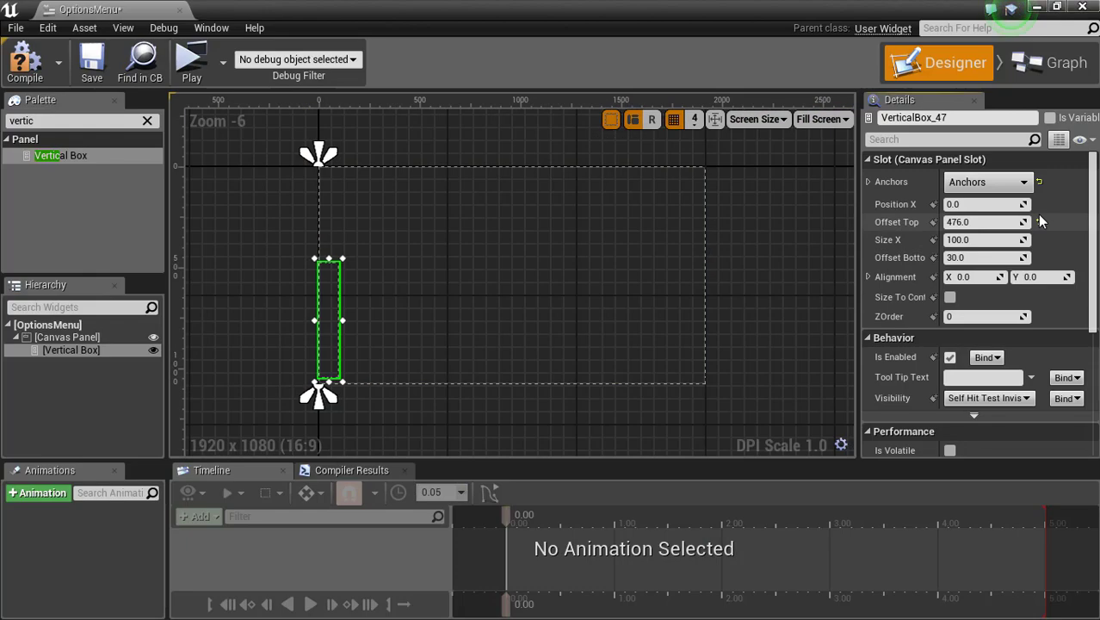
click(1038, 221)
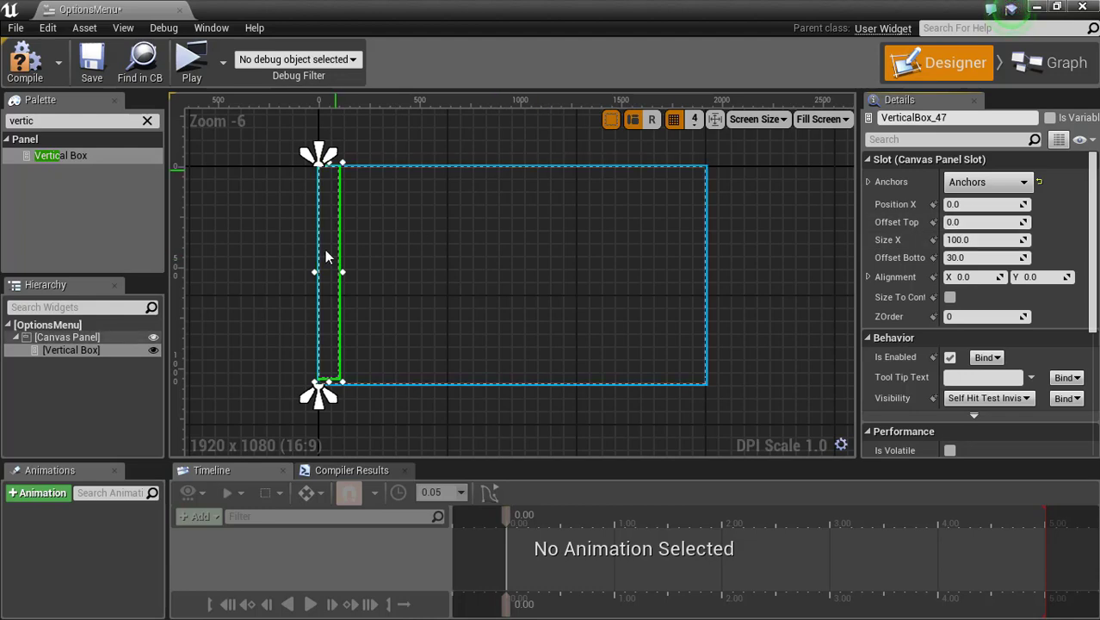
click(985, 241)
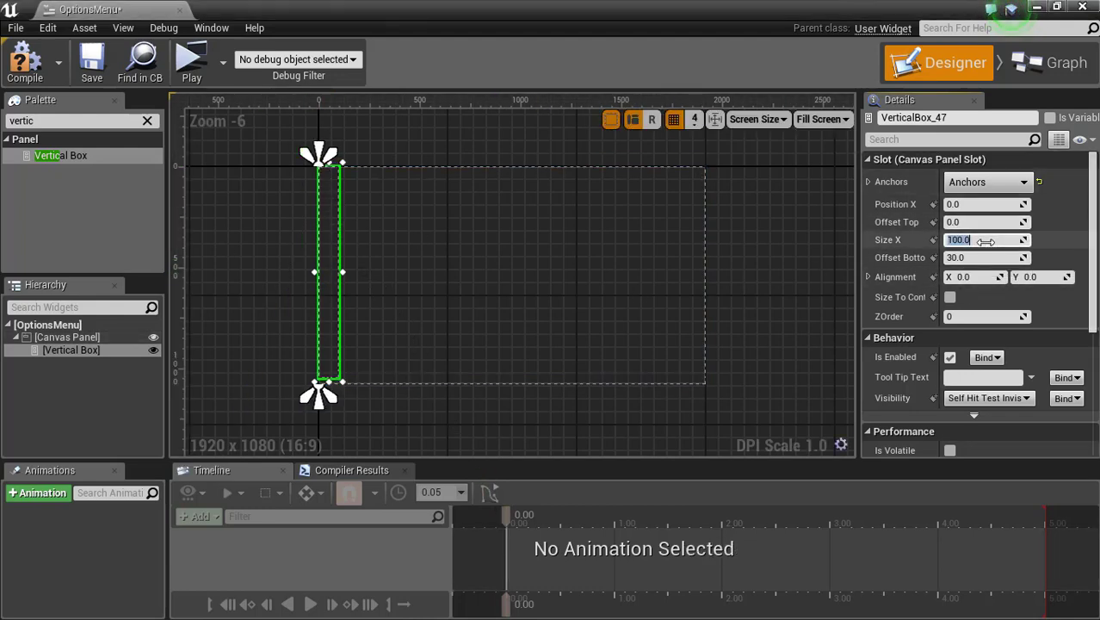
text(300)
key(Return)
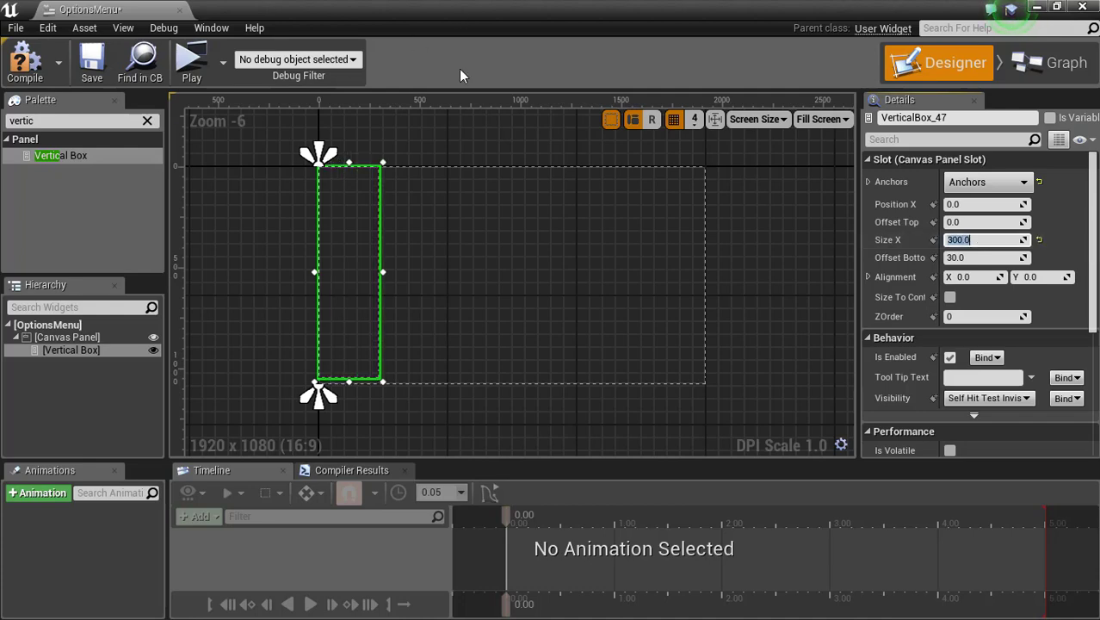
- Set the Vertical Box's Offset Bottom, Offset Top and Position X to 50 each
click(960, 258)
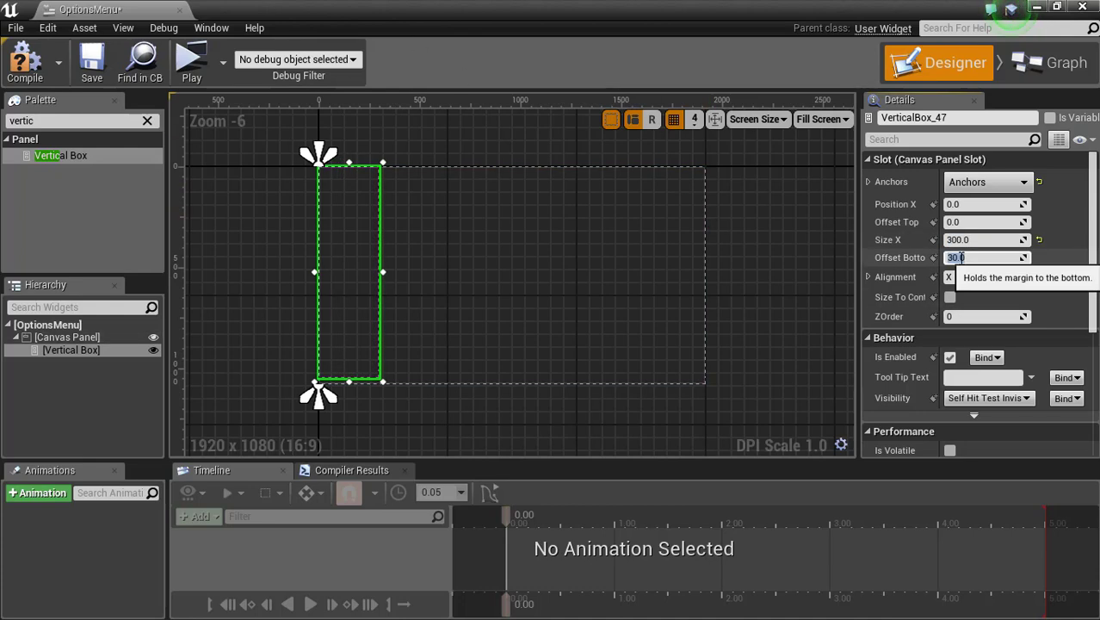
text(50)
key(Return)
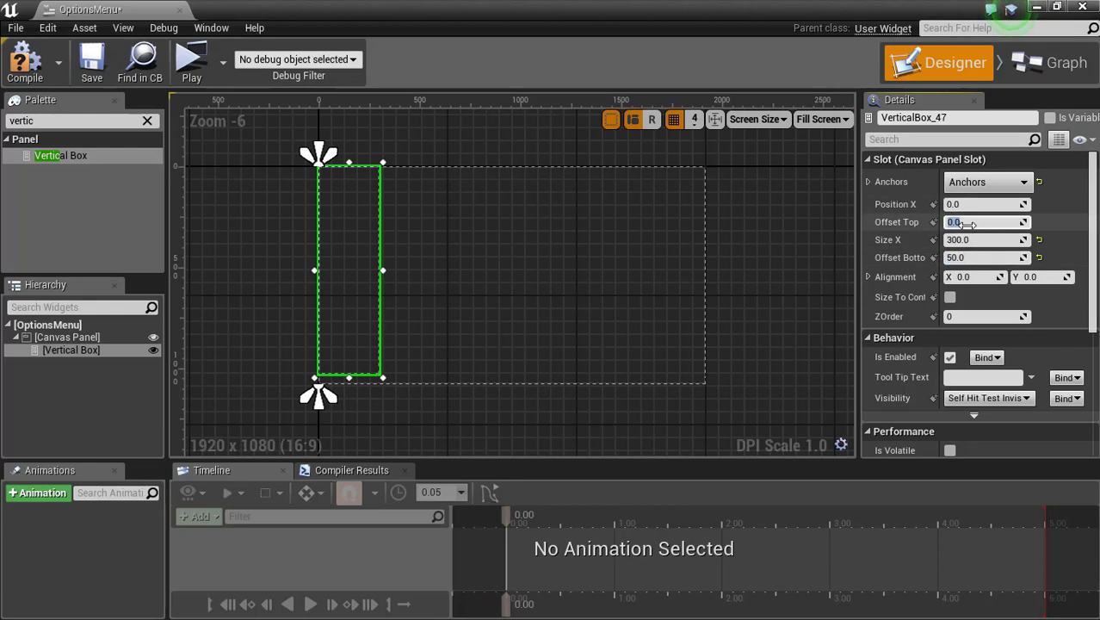
text(50)
key(Return)
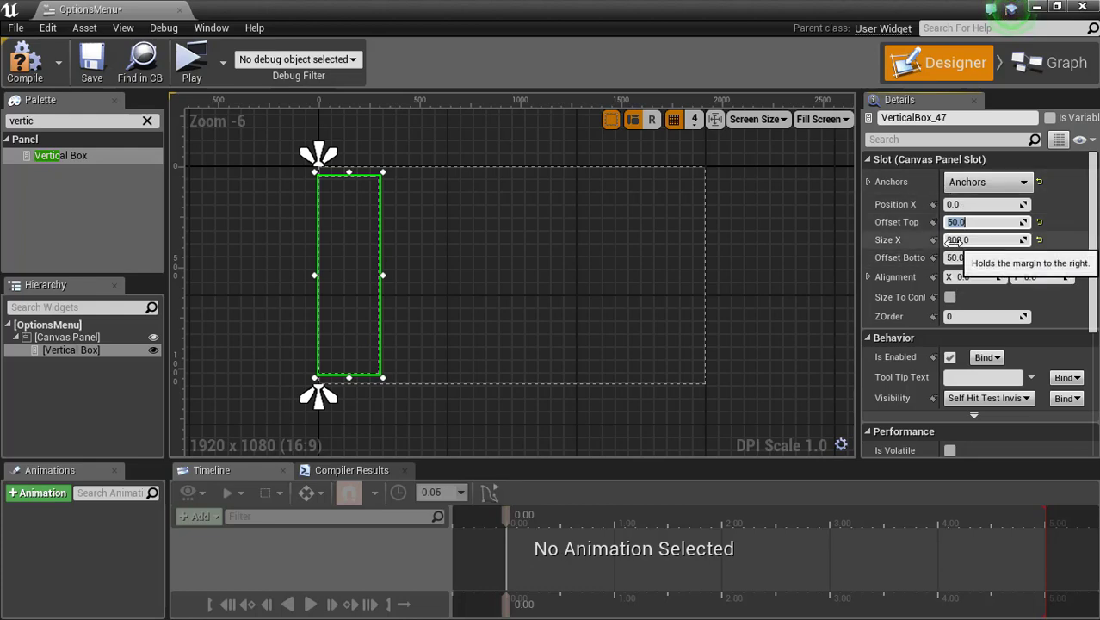
click(965, 203)
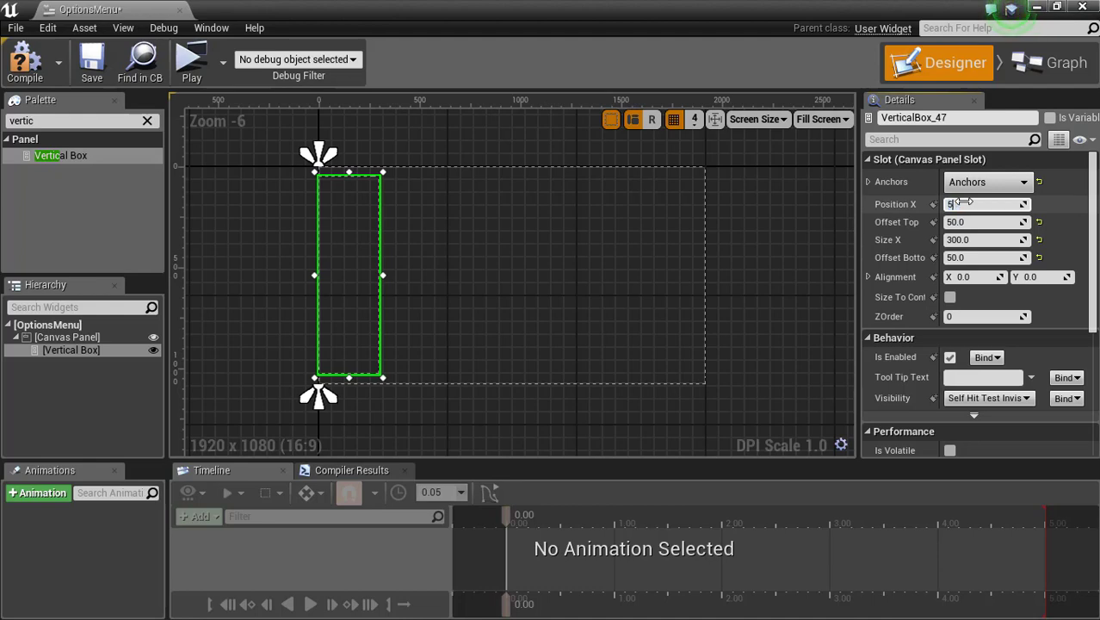
key(Return)
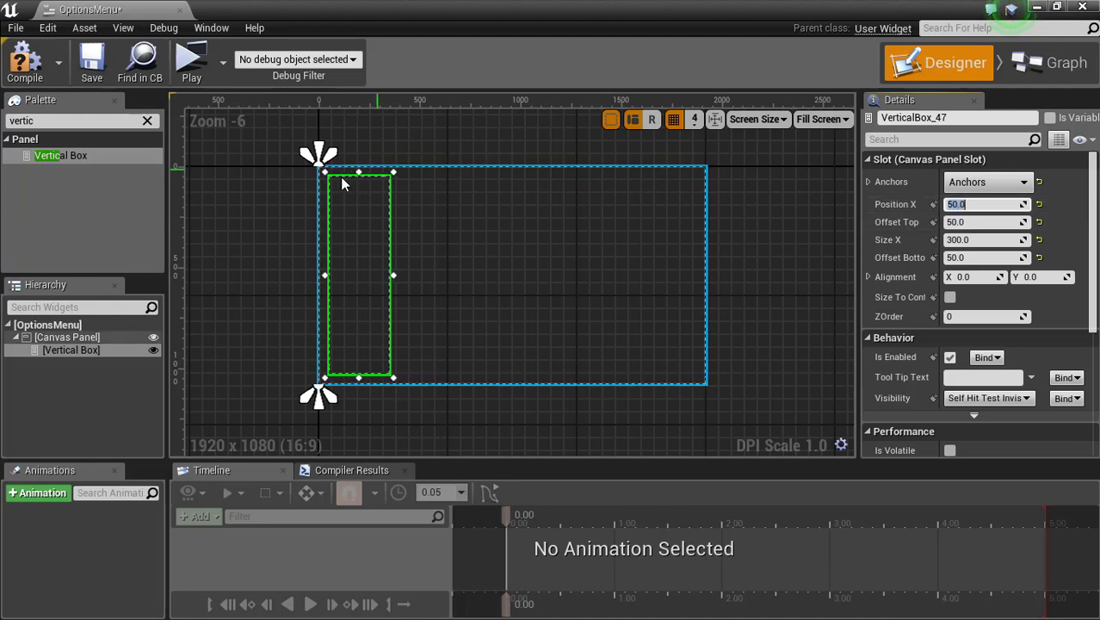
click(475, 203)
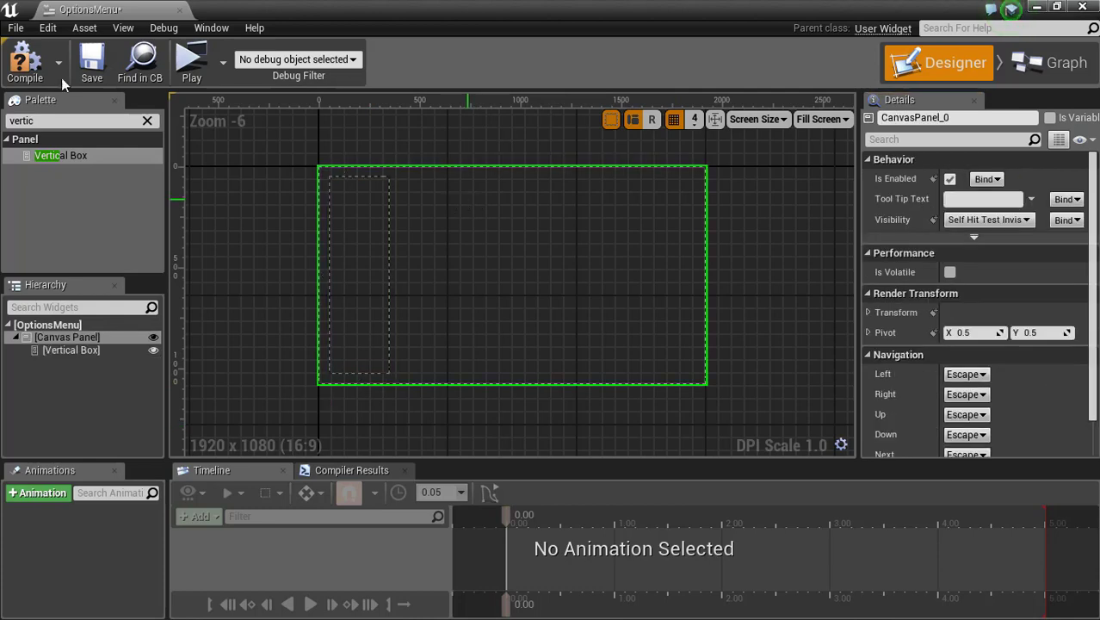
- Place a Scale Box on the canvas anchored to stretch across the whole canvas
click(94, 120)
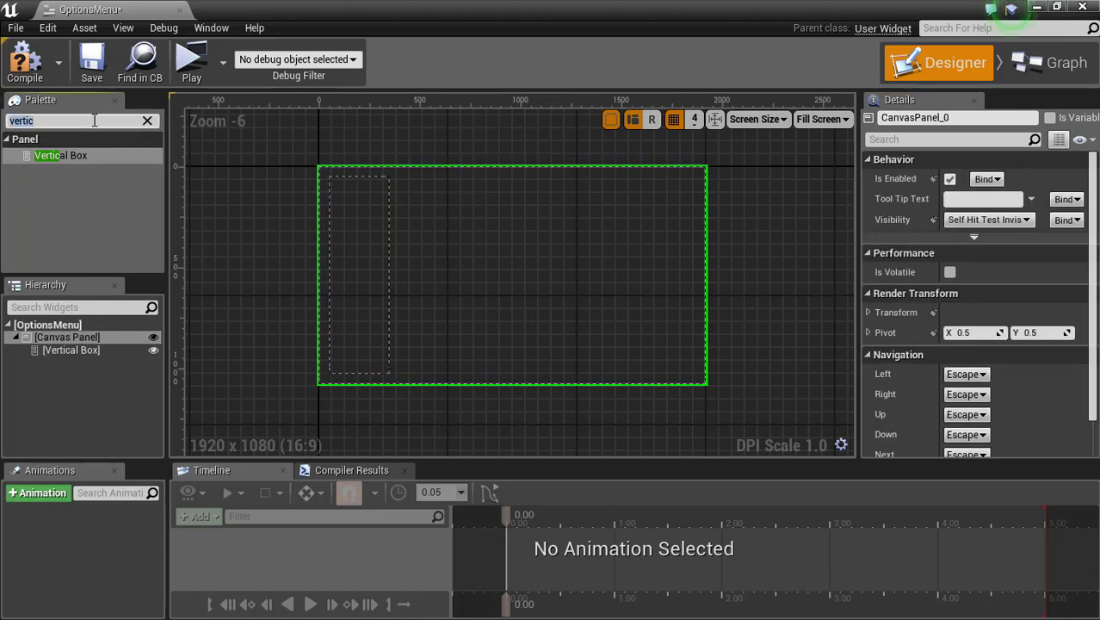
text(scale)
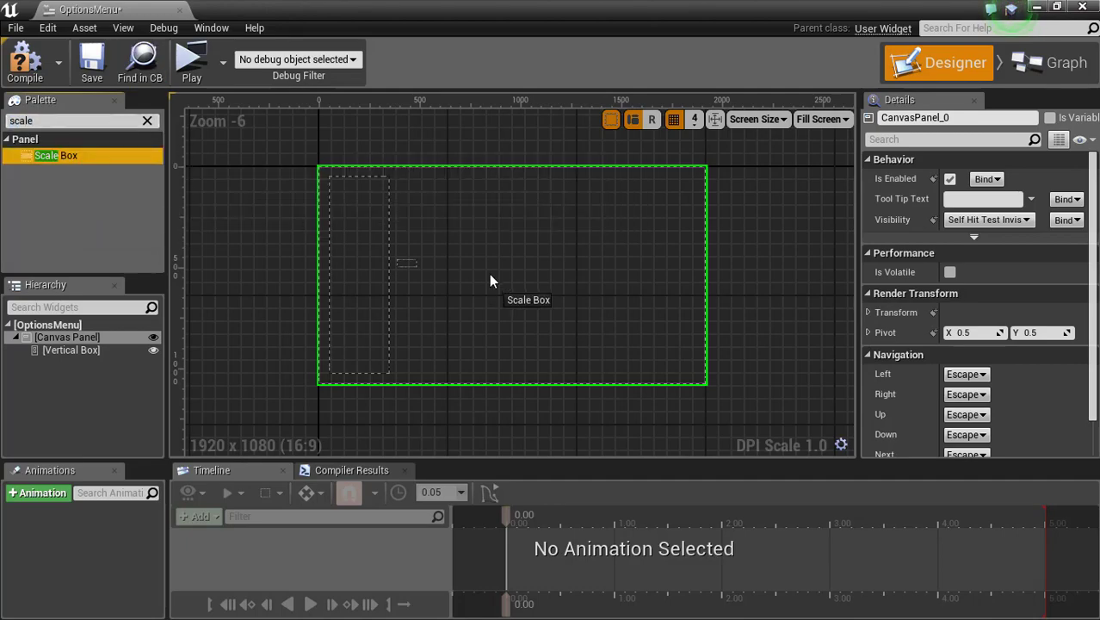
drag(490, 278, 488, 319)
click(1001, 183)
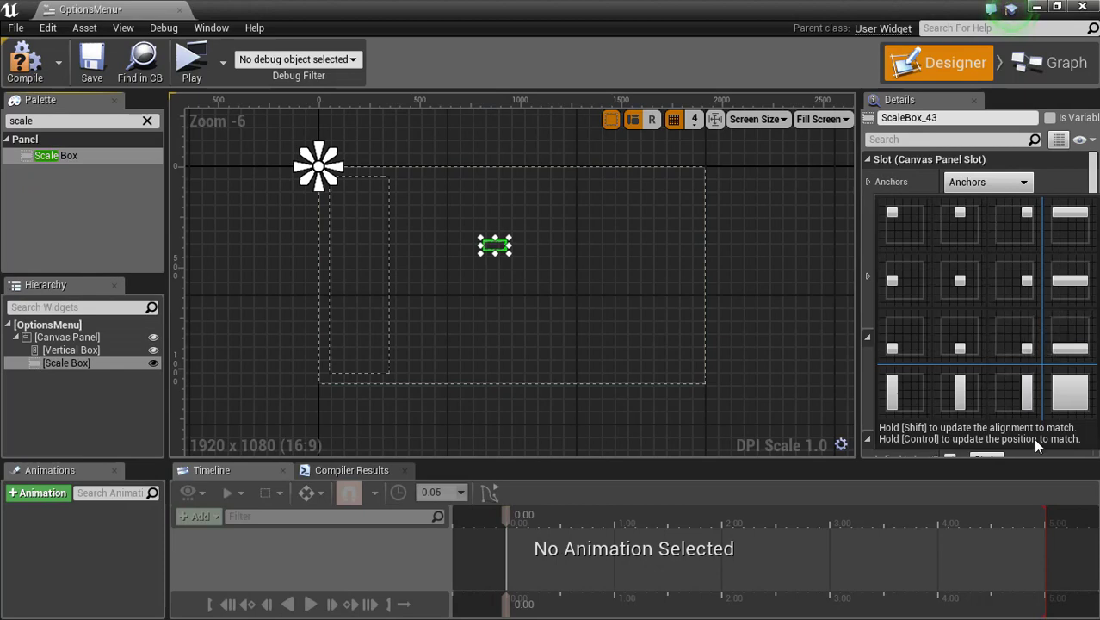
click(1063, 398)
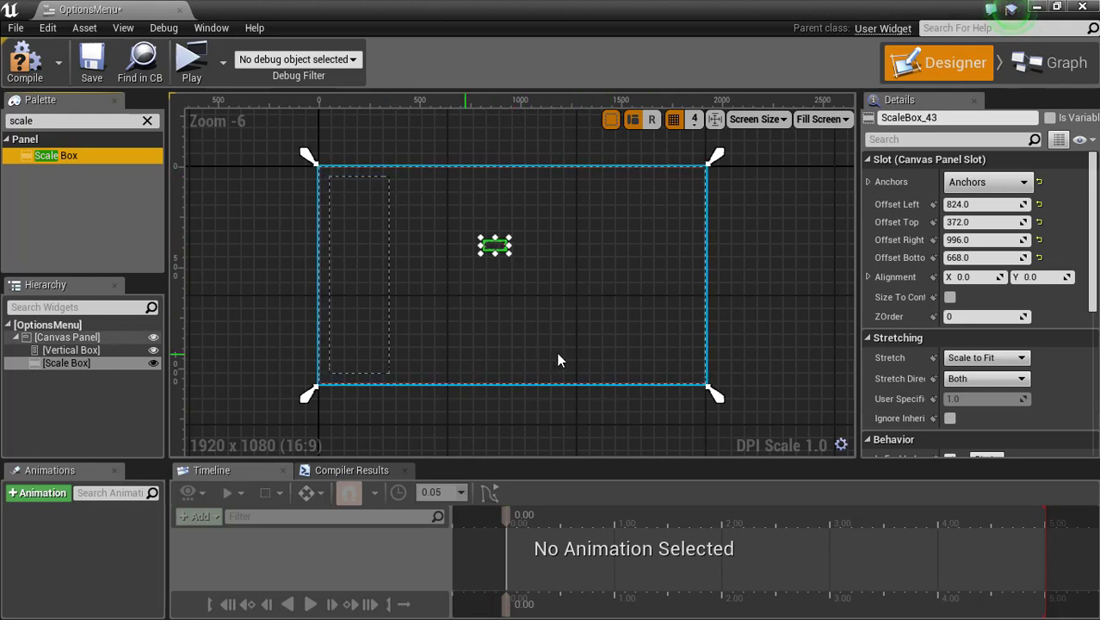
- Reset all four Scale Box offsets and set Offset Bottom to 50
click(1039, 205)
click(1039, 222)
click(1038, 241)
click(1038, 258)
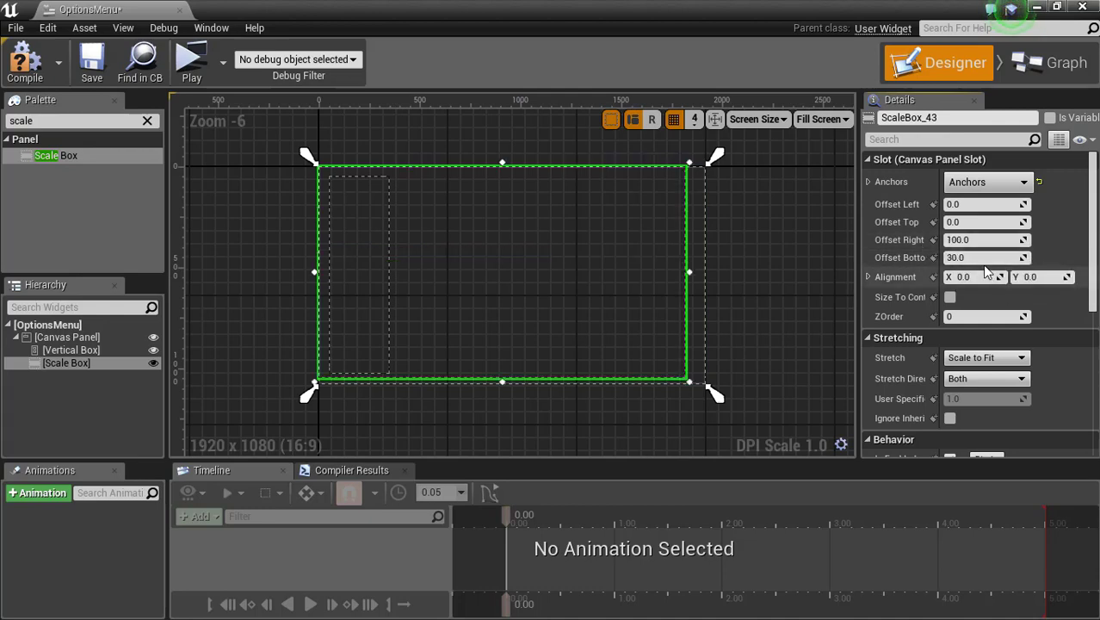
click(981, 258)
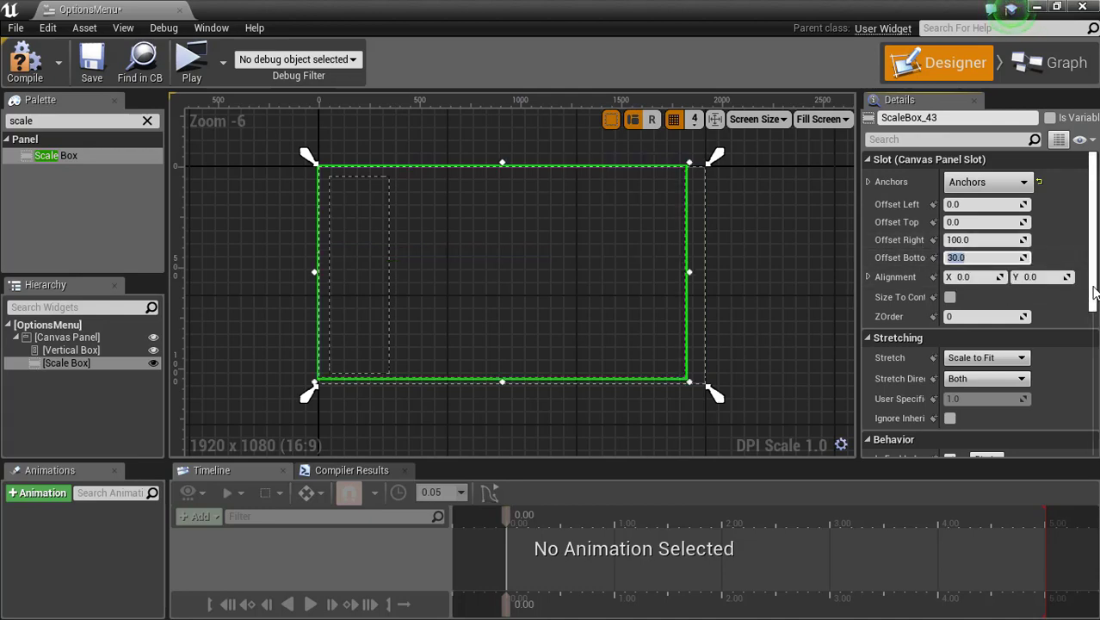
text(50)
key(Return)
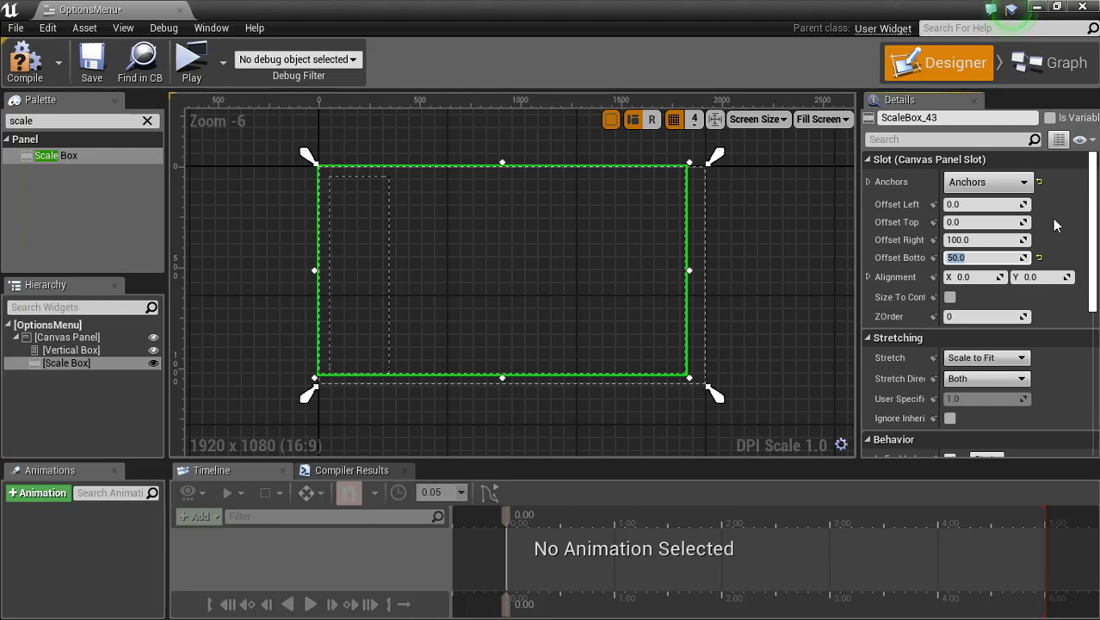
- Set the Scale Box's Offset Top to 50, Left to 350 and Right to 50
click(980, 210)
click(981, 223)
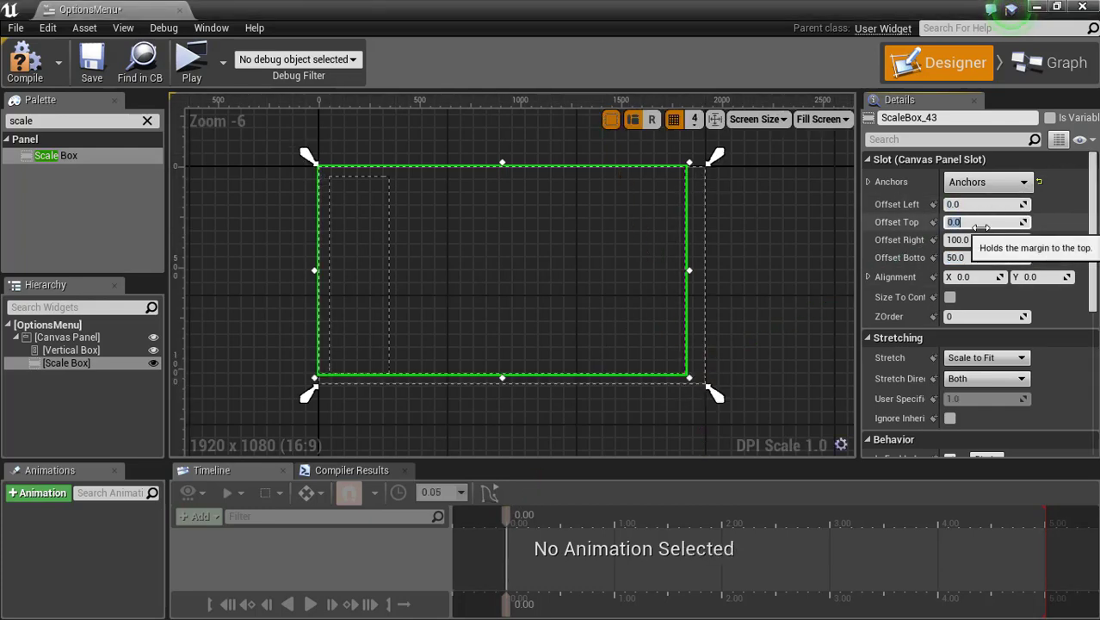
text(50)
key(Return)
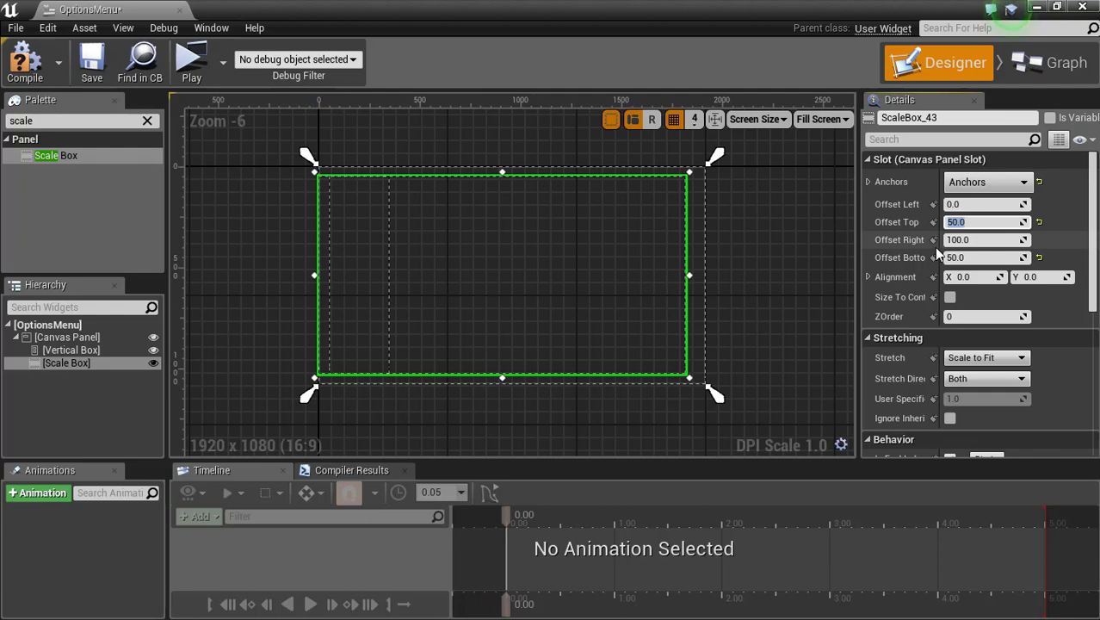
click(968, 204)
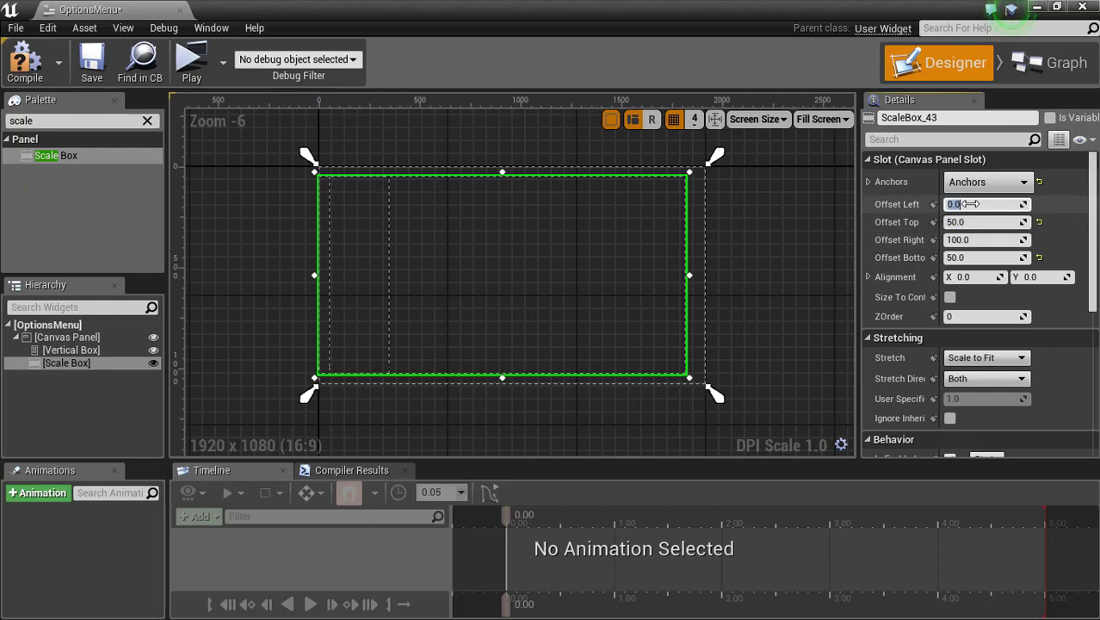
text(350)
key(Return)
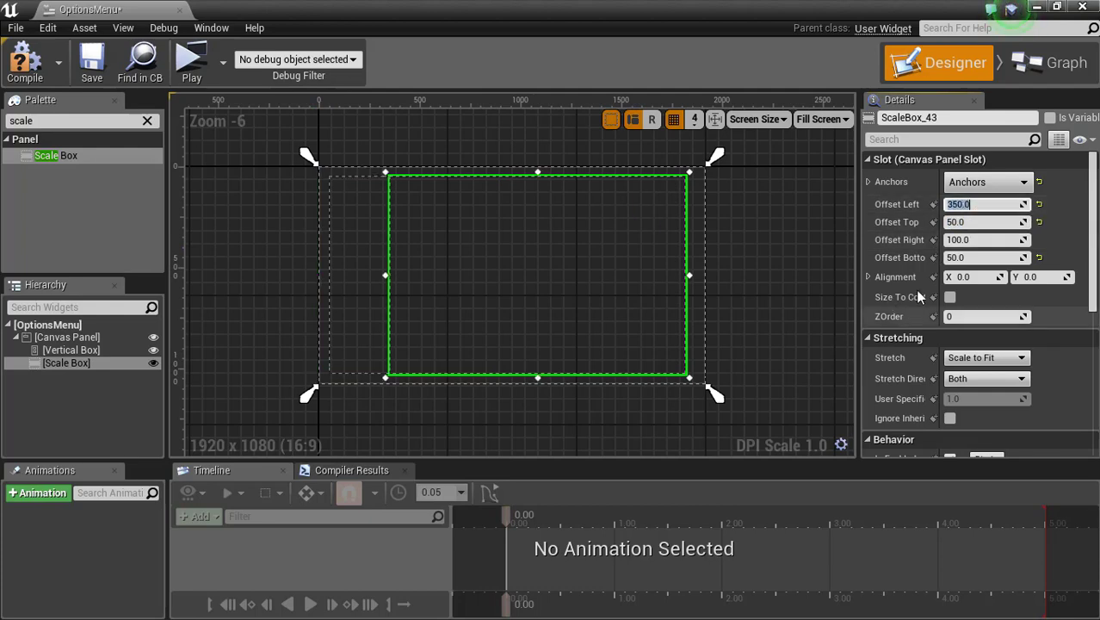
click(974, 240)
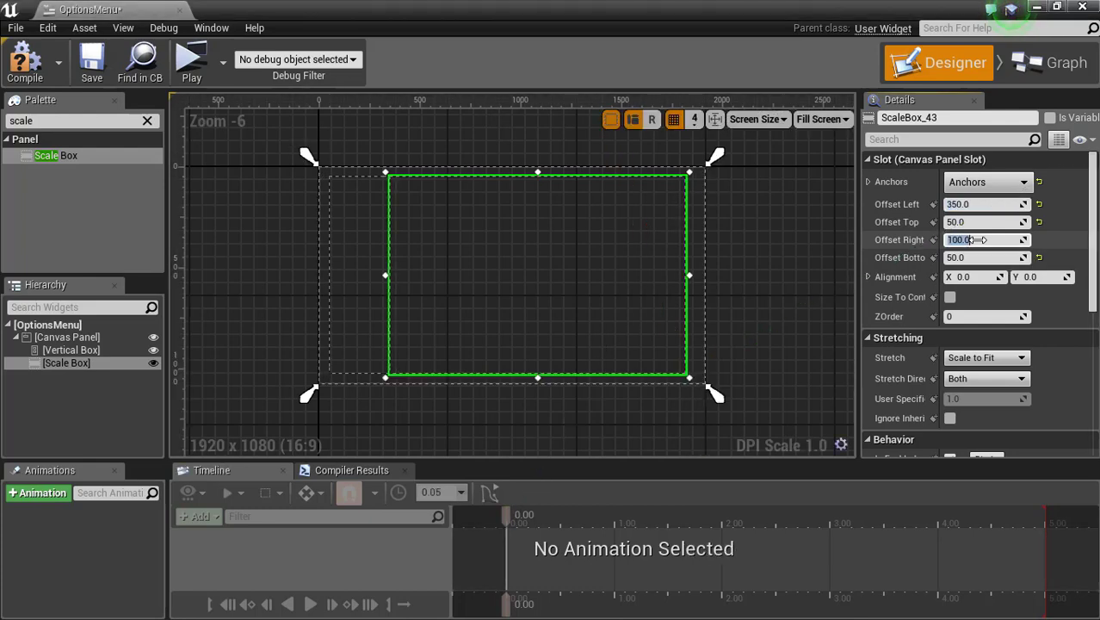
key(Return)
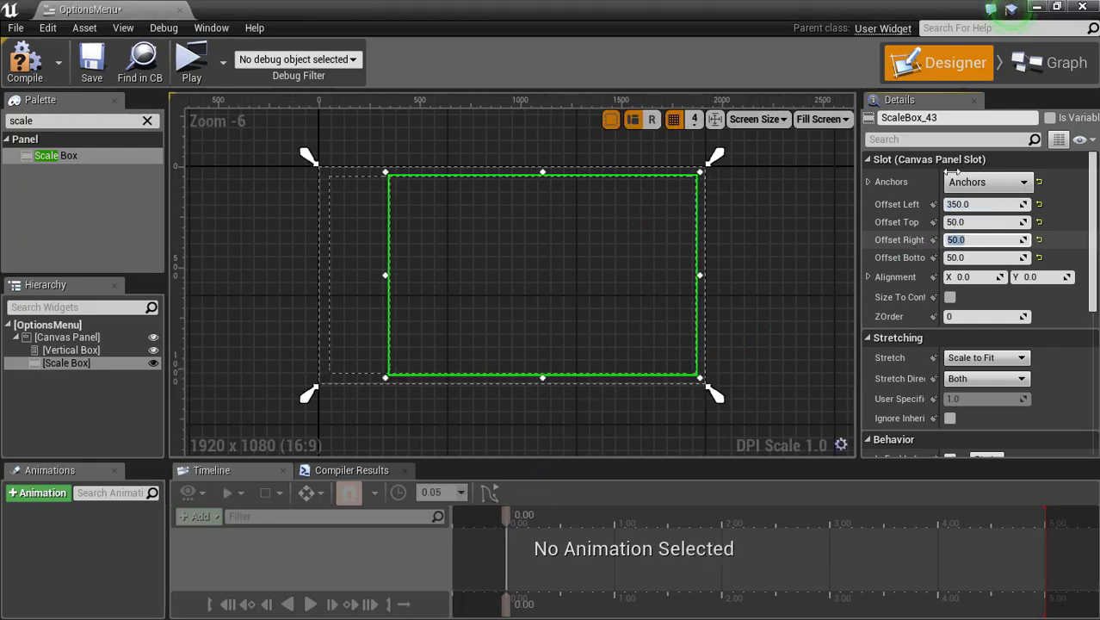
click(430, 411)
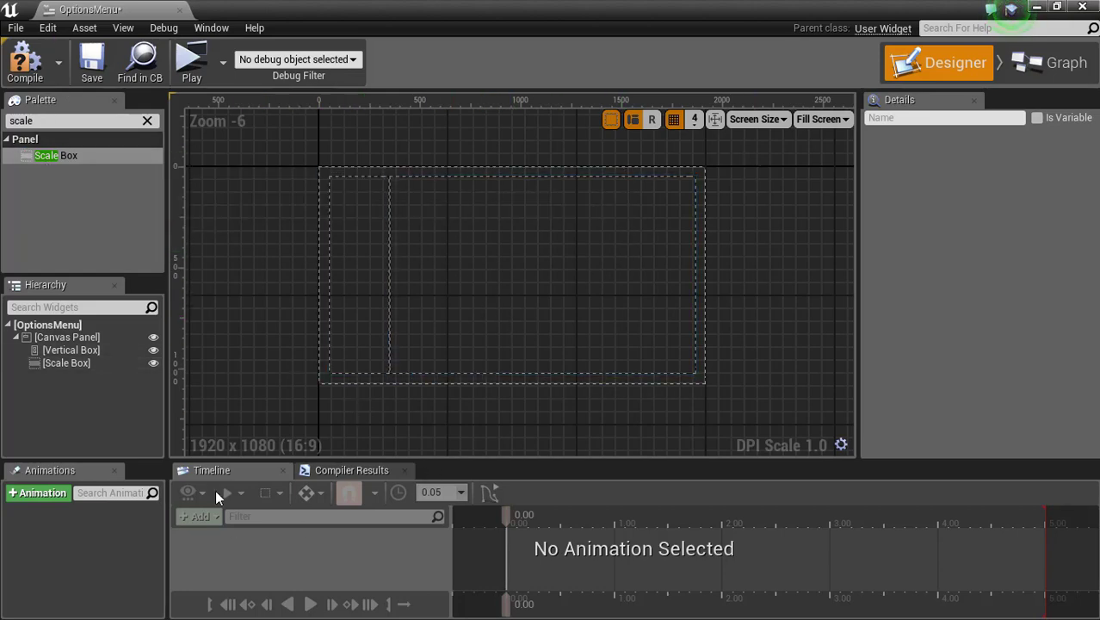
- Add a Scroll Box inside the Scale Box with horizontal and vertical alignment set to Fill
click(147, 119)
text(scro)
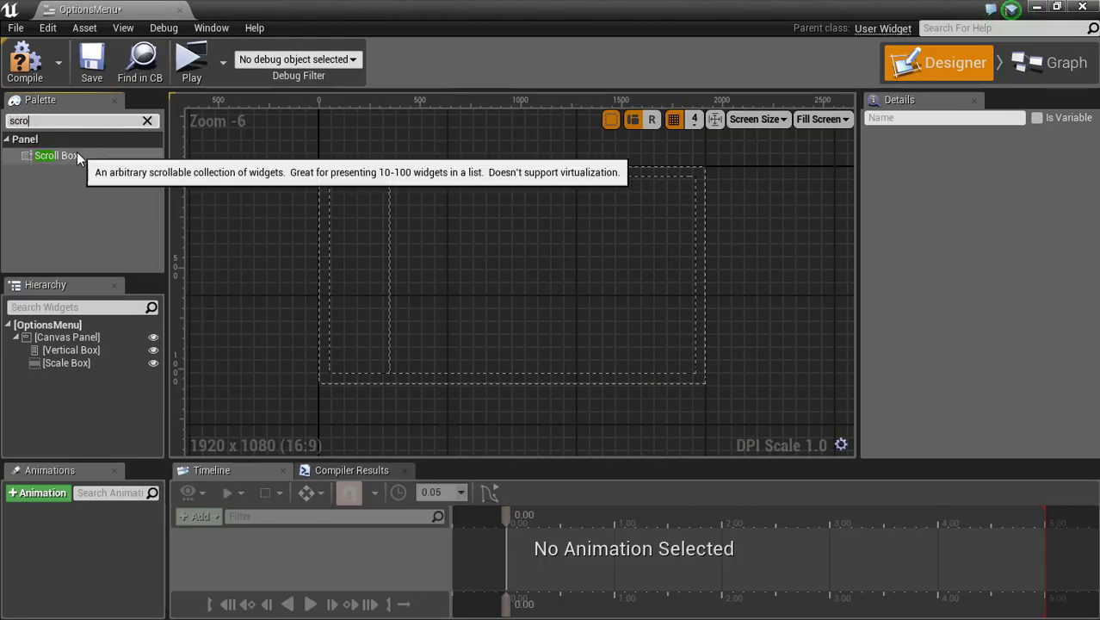
mouse_move(77, 151)
mouse_down()
mouse_move(556, 275)
mouse_move(525, 259)
mouse_move(85, 393)
mouse_move(67, 364)
mouse_up()
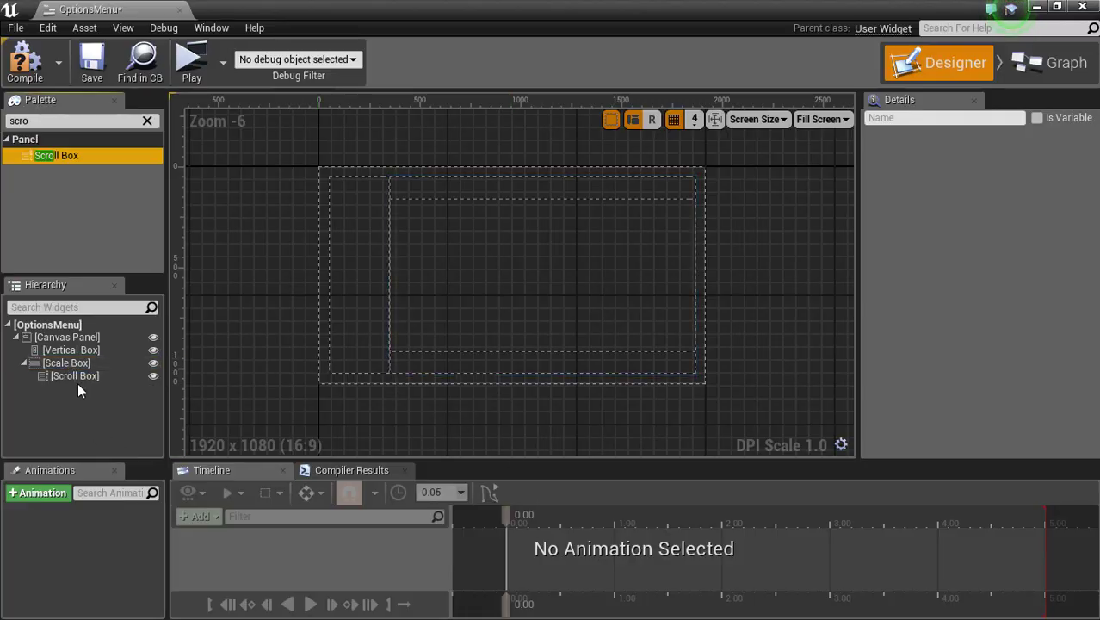
click(78, 379)
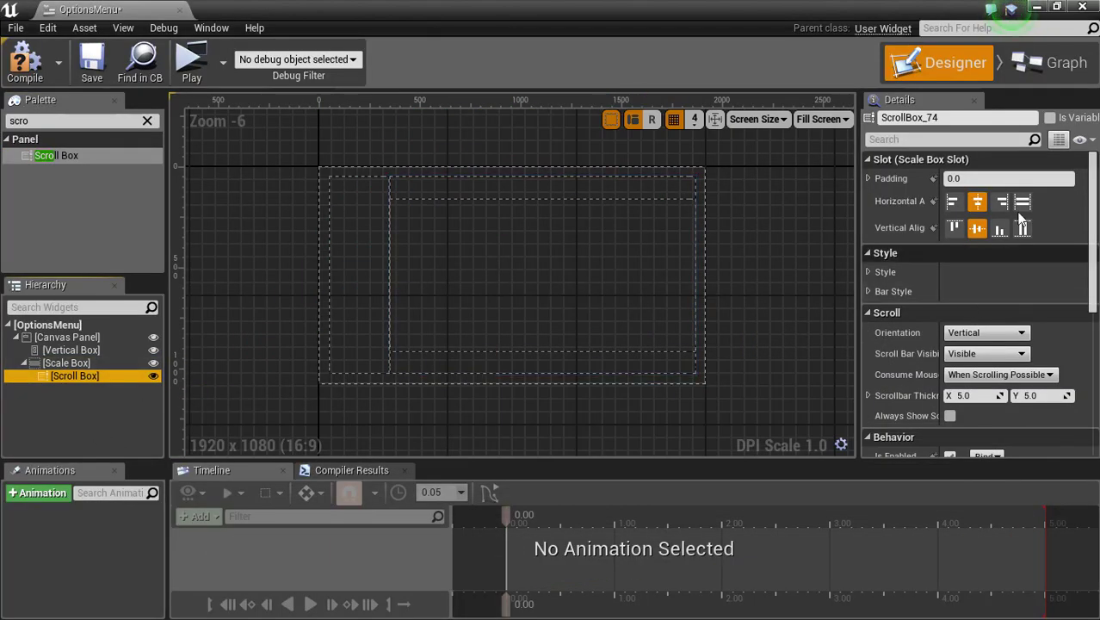
click(1022, 201)
click(1012, 253)
click(1023, 227)
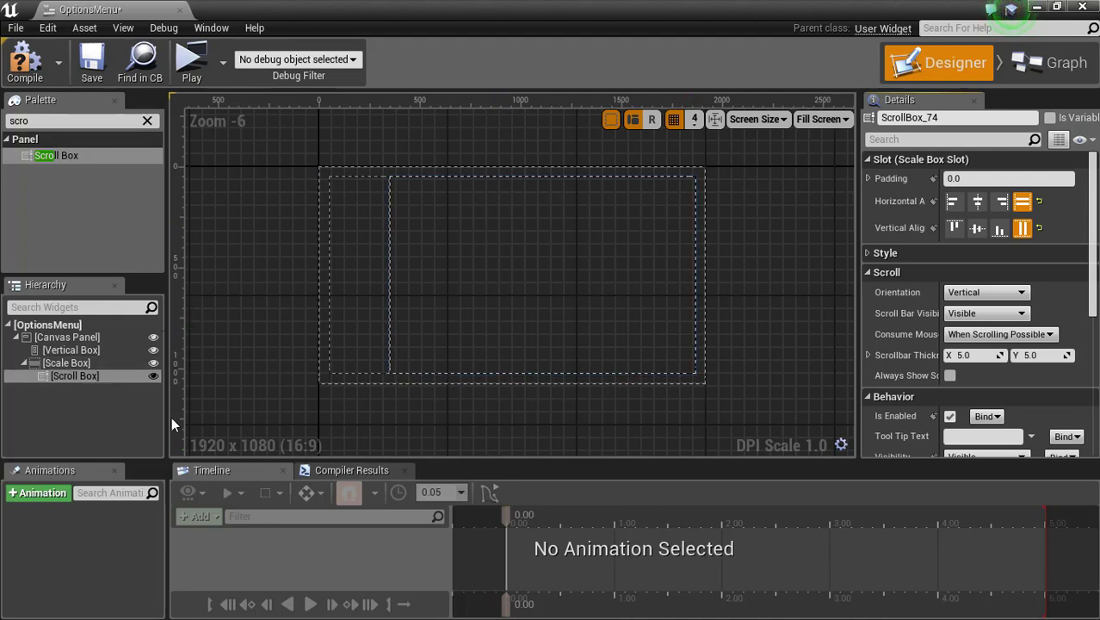
- Rename the Scroll Box to Menu Handler and tick Is Variable
click(967, 119)
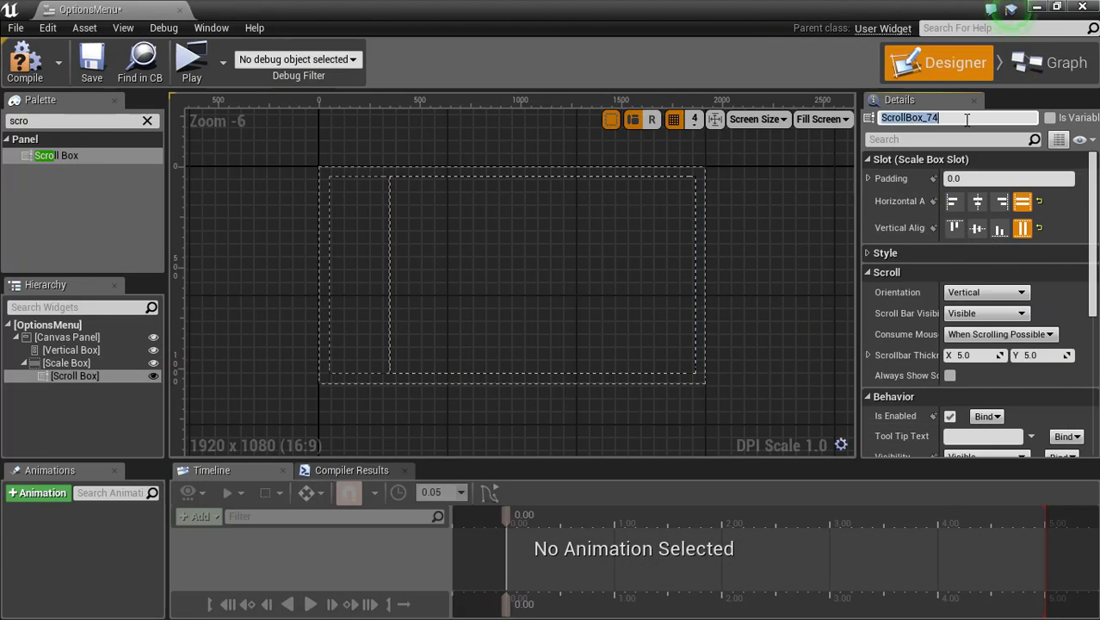
text(M)
key(BackSpace)
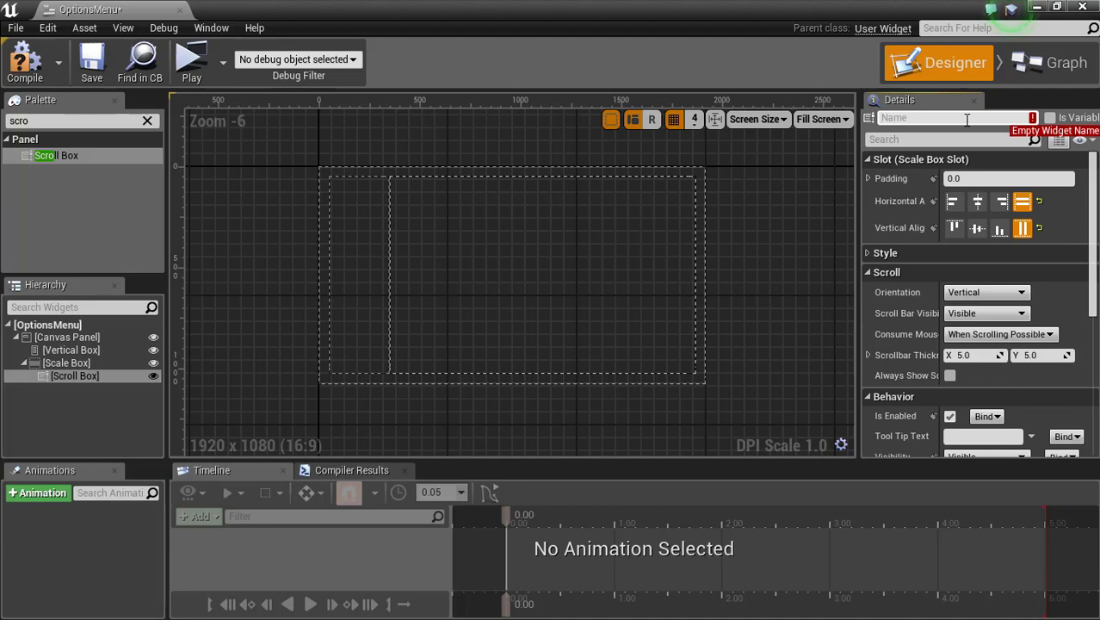
text(Menu Handler)
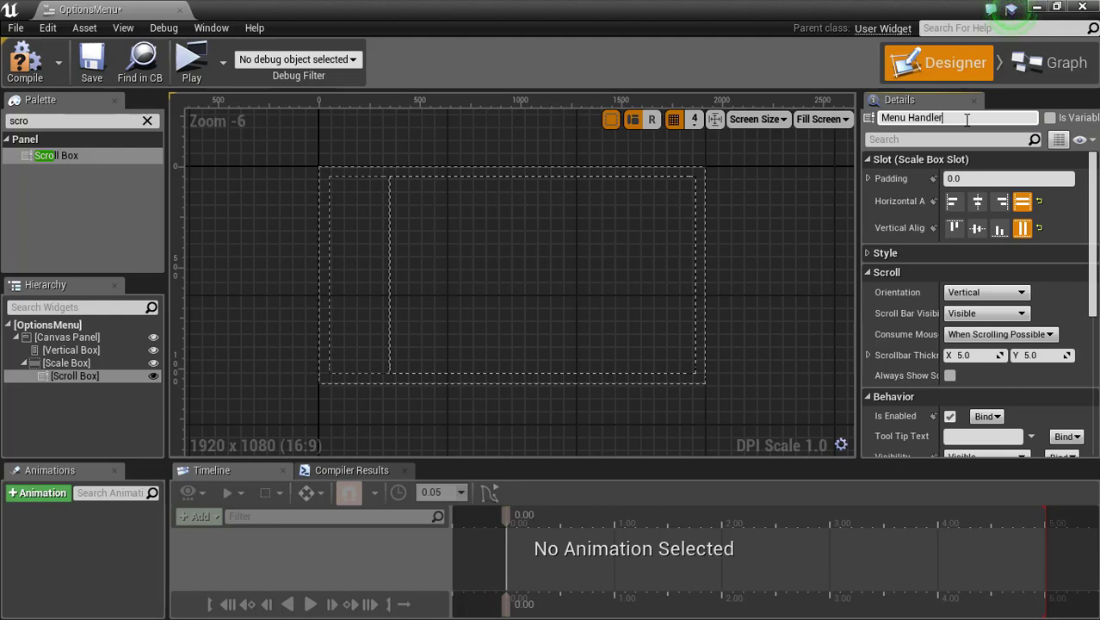
key(Return)
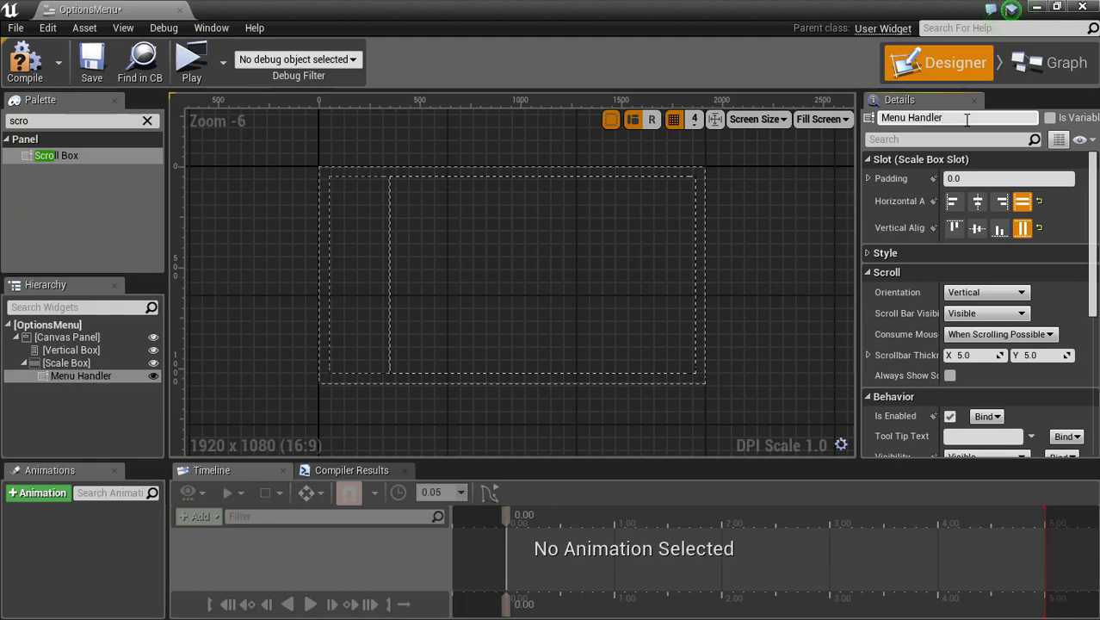
click(1049, 117)
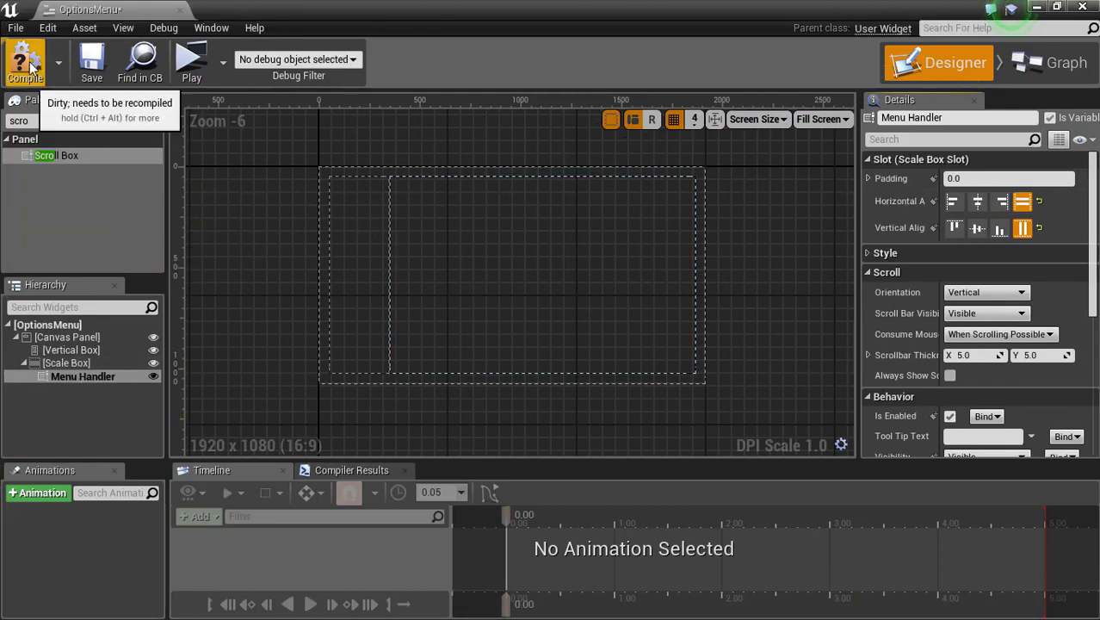
- Add two Buttons to the Vertical Box, each holding a Text label
click(86, 350)
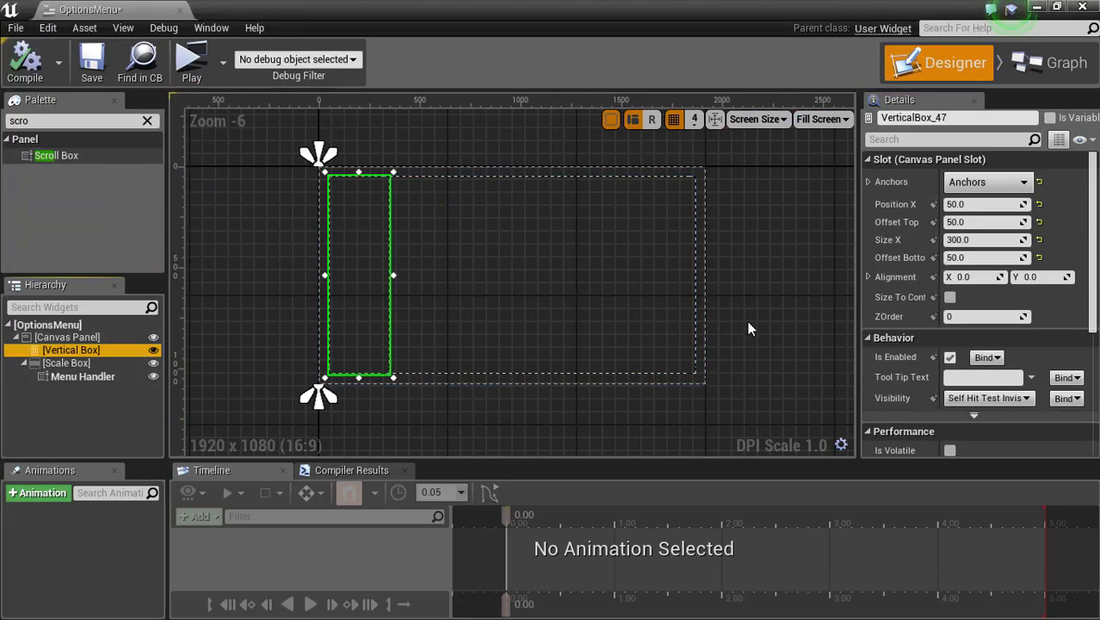
click(147, 121)
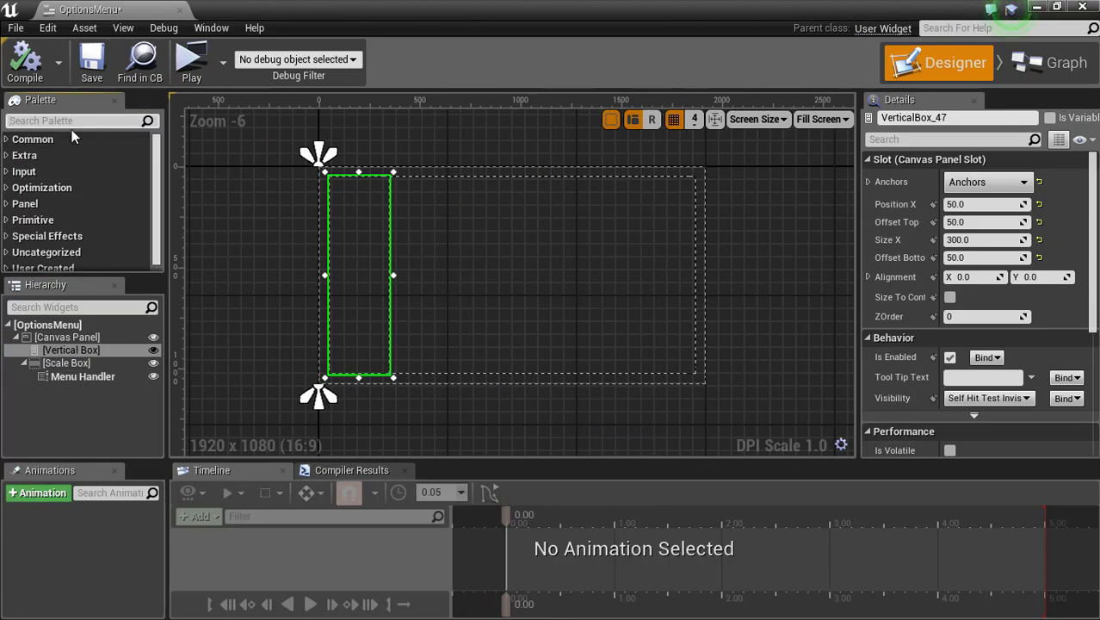
text(button)
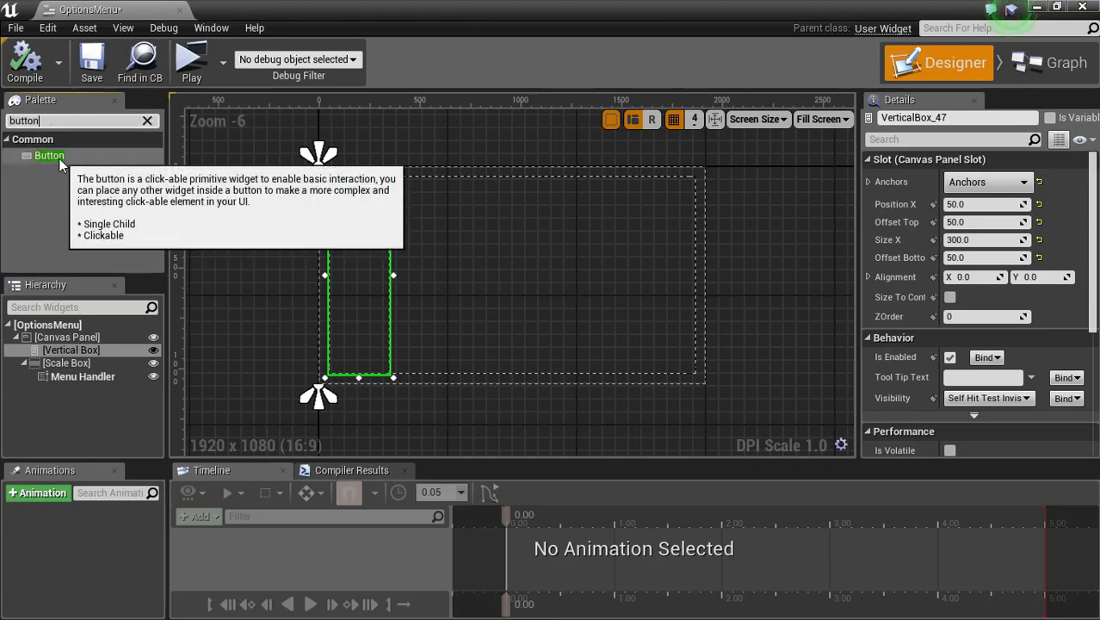
drag(59, 158, 344, 202)
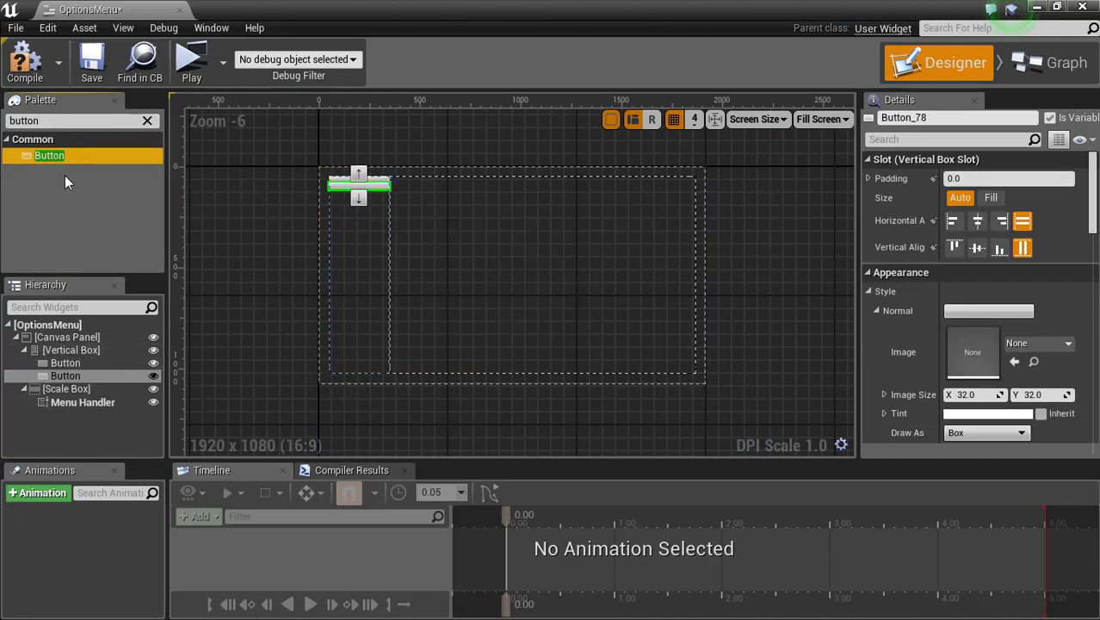
click(147, 121)
text(text)
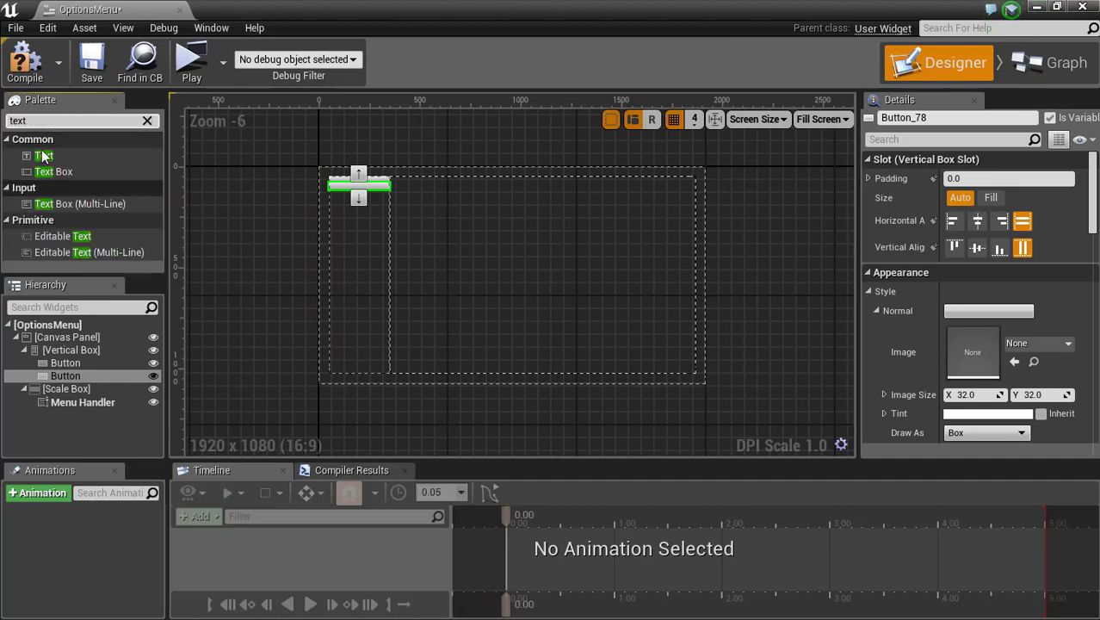
drag(44, 155, 74, 366)
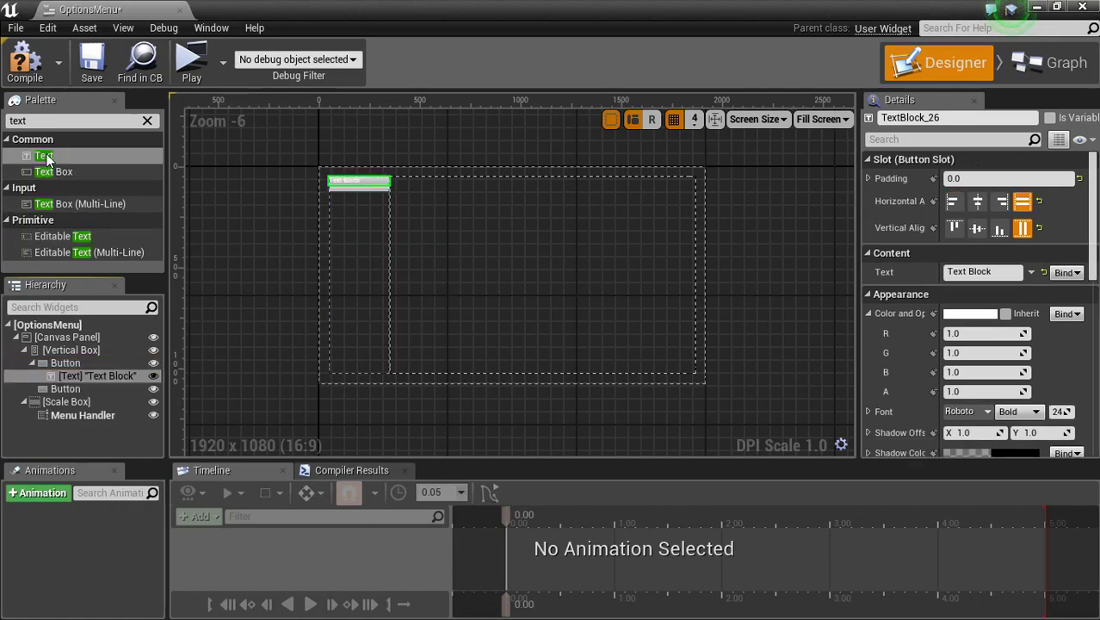
drag(43, 156, 70, 388)
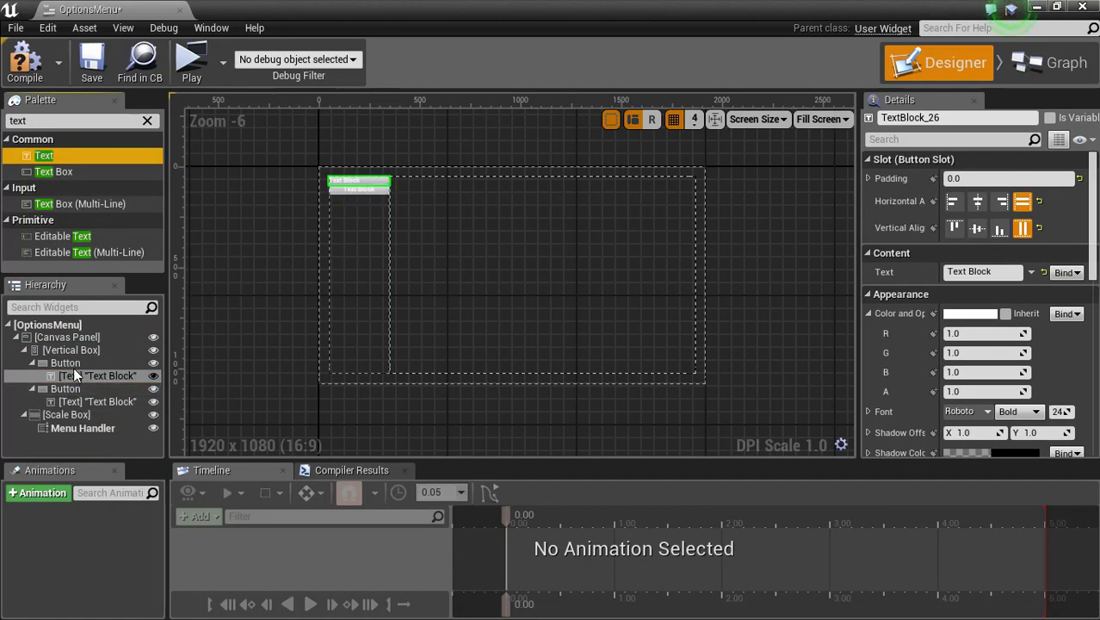
- Set the two button labels' text to Audio and Video
click(989, 271)
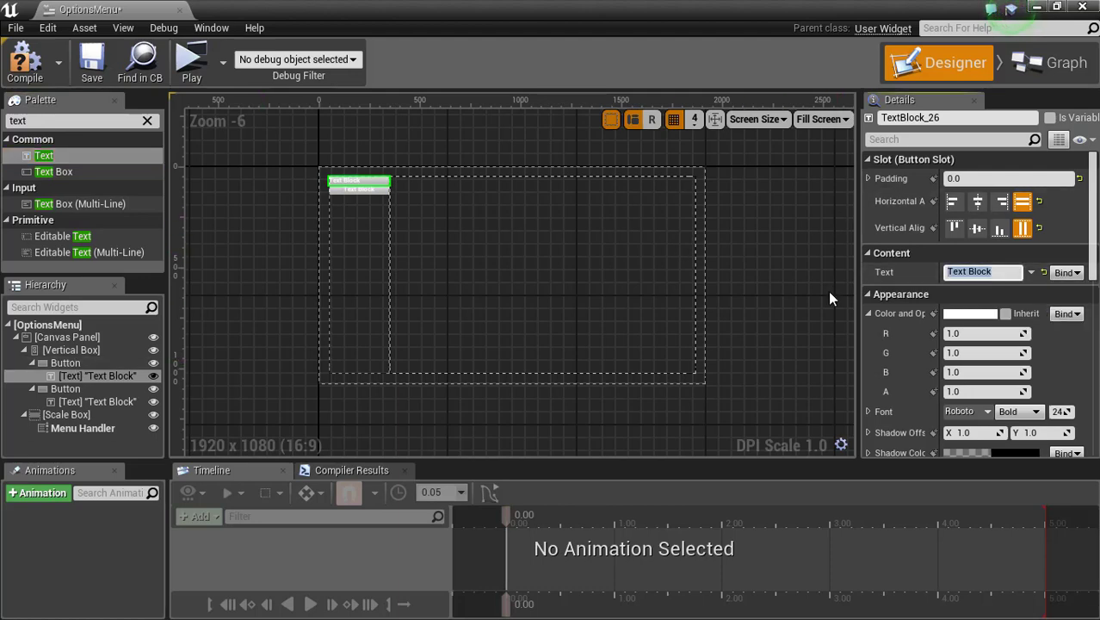
text(Auido)
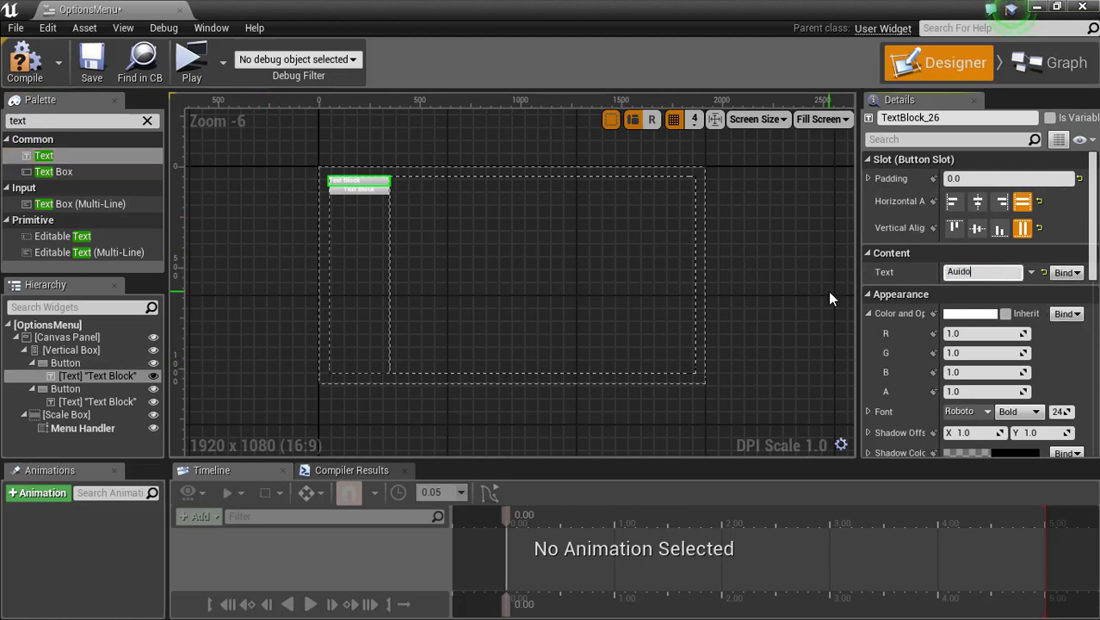
key(BackSpace)
key(BackSpace)
key(BackSpace)
key(BackSpace)
key(BackSpace)
text(Audio)
key(Return)
click(346, 191)
click(990, 273)
text(Vide)
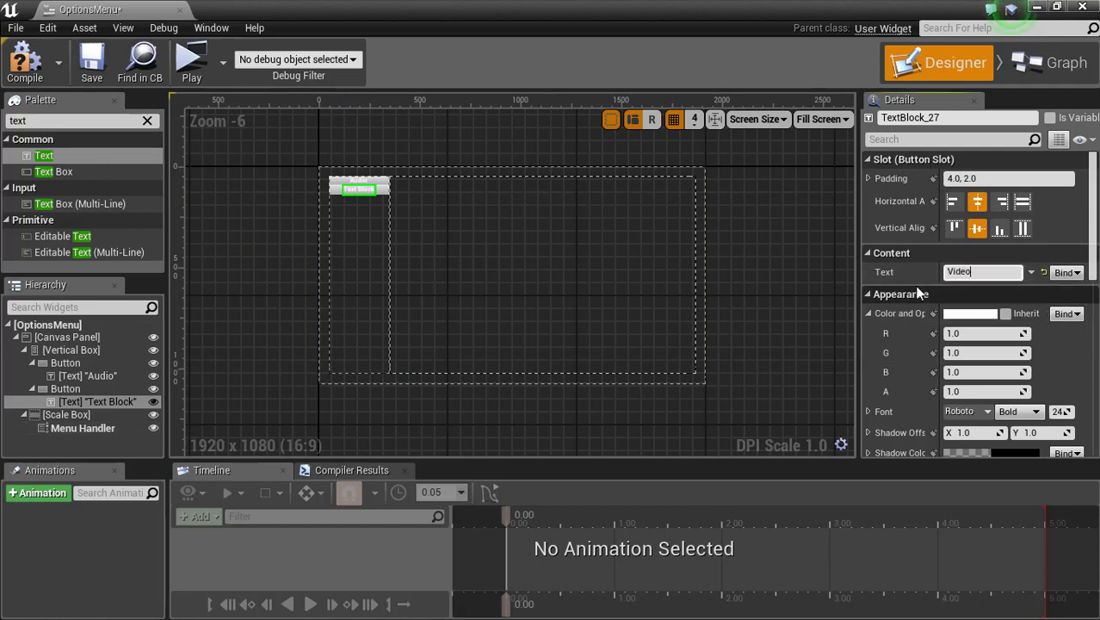
key(Return)
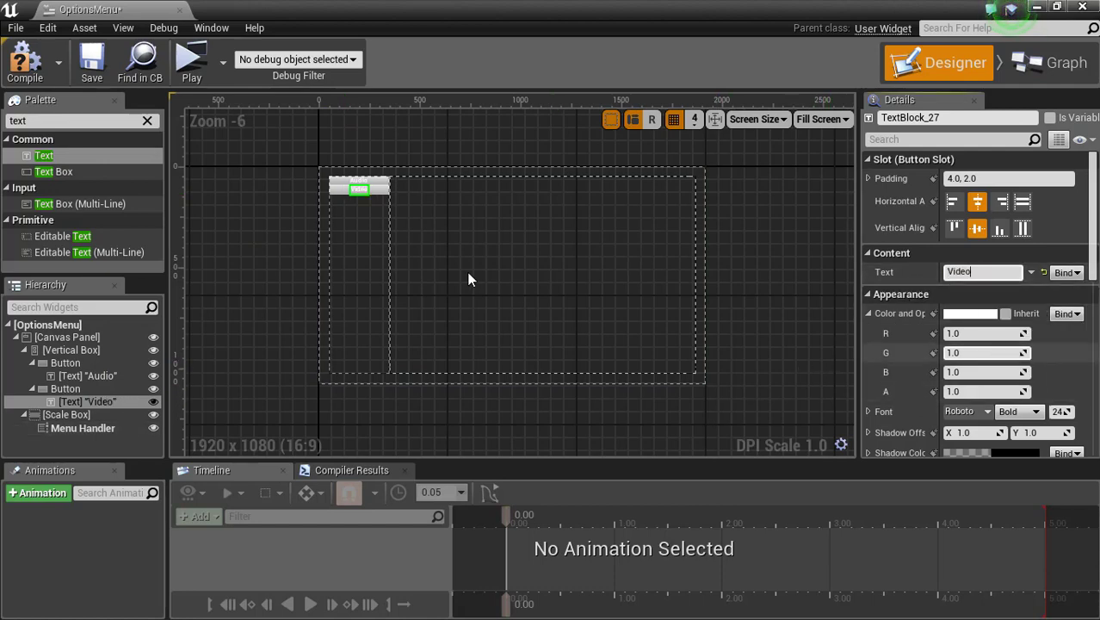
- Change the font size of both the Audio and Video labels to 36
click(359, 182)
click(359, 182)
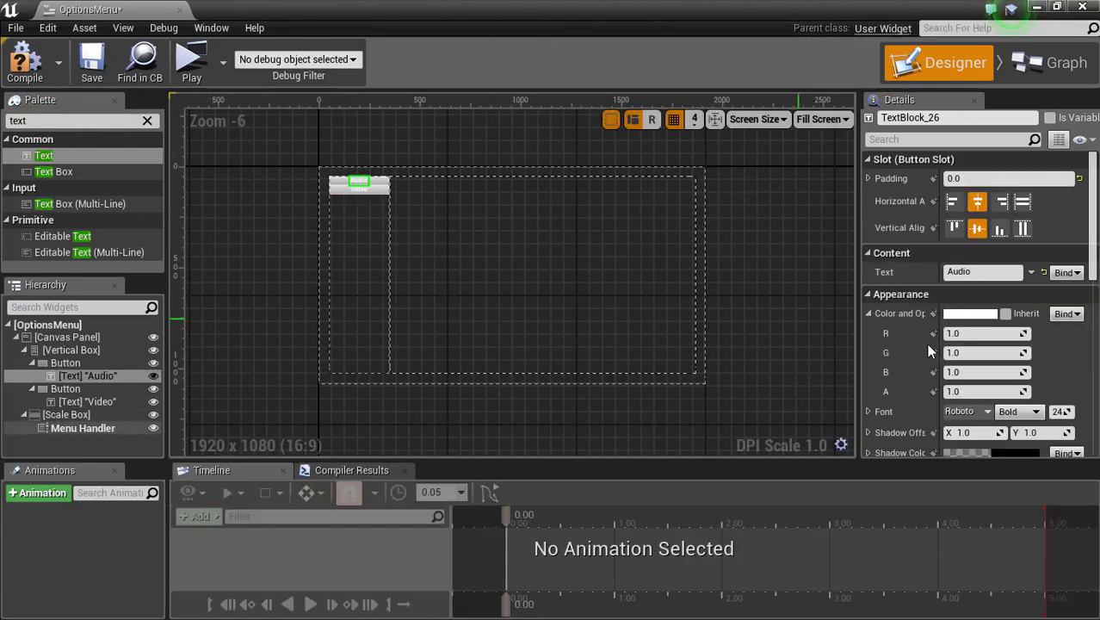
scroll(1033, 401, down, 3)
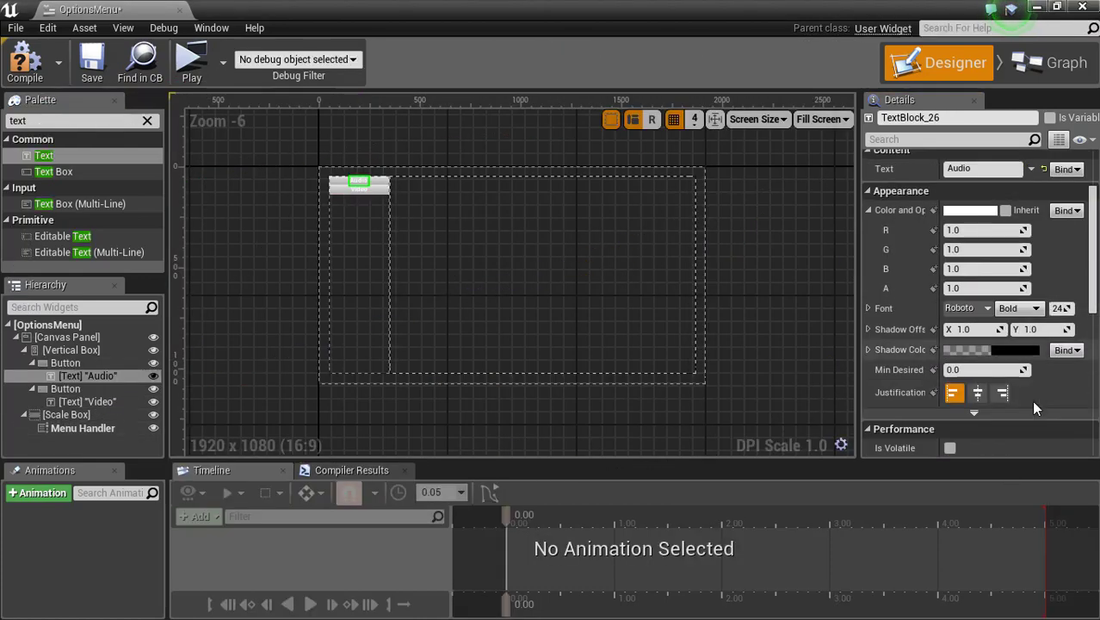
click(1056, 307)
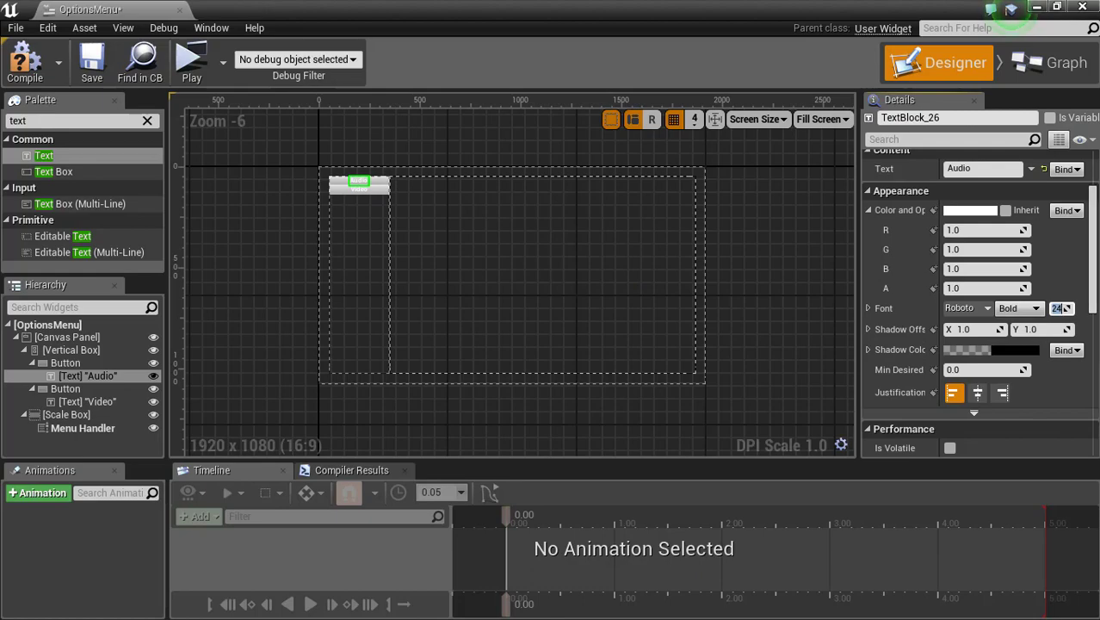
text(36)
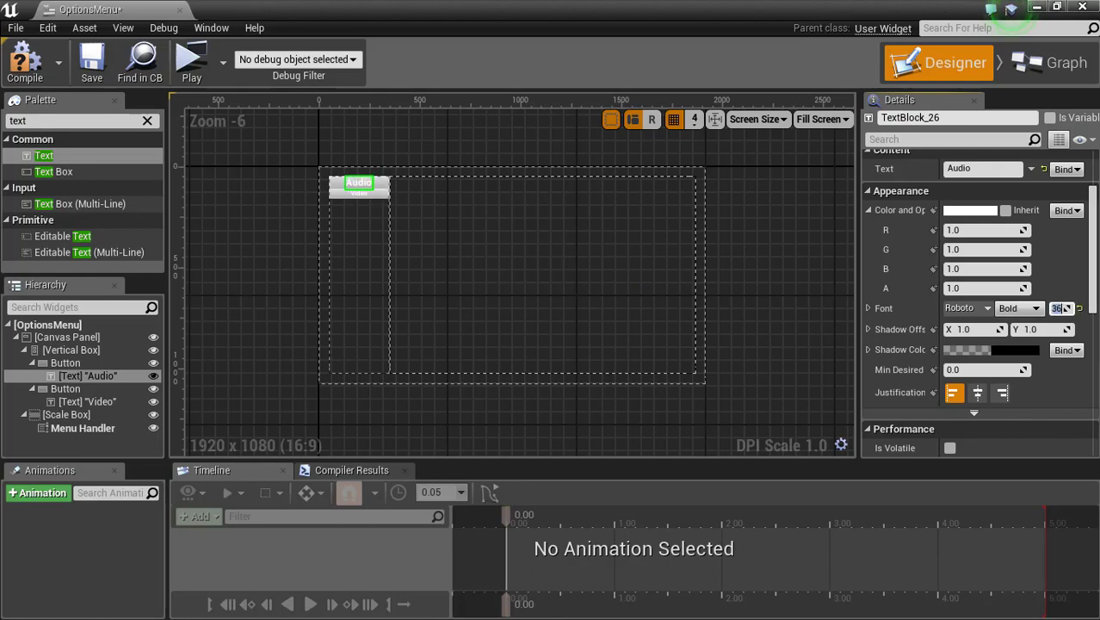
click(357, 195)
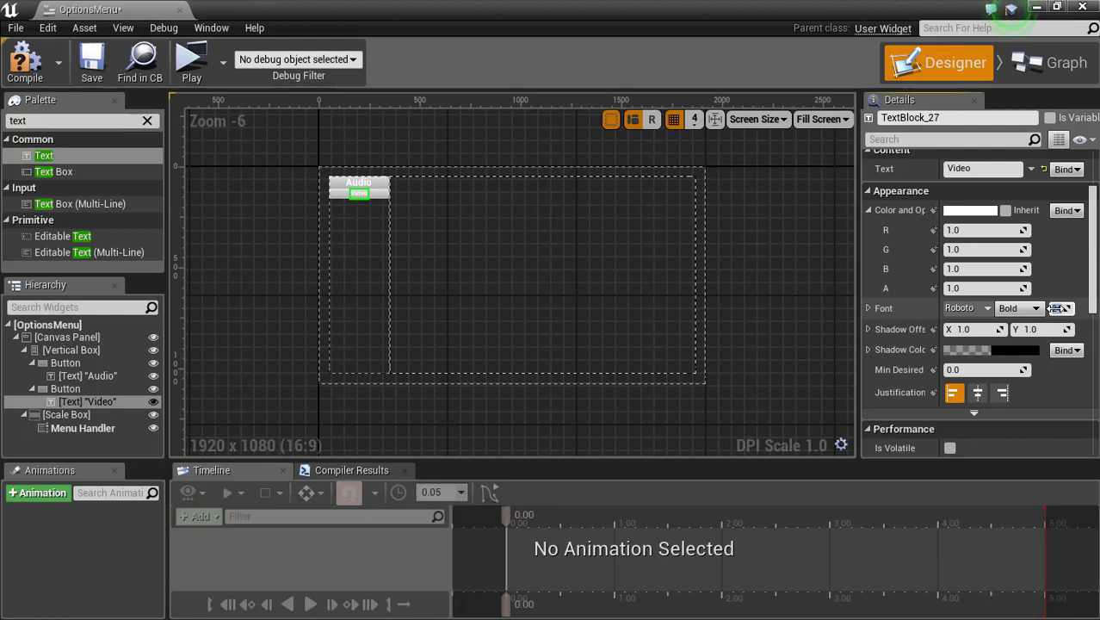
drag(1057, 308, 1058, 308)
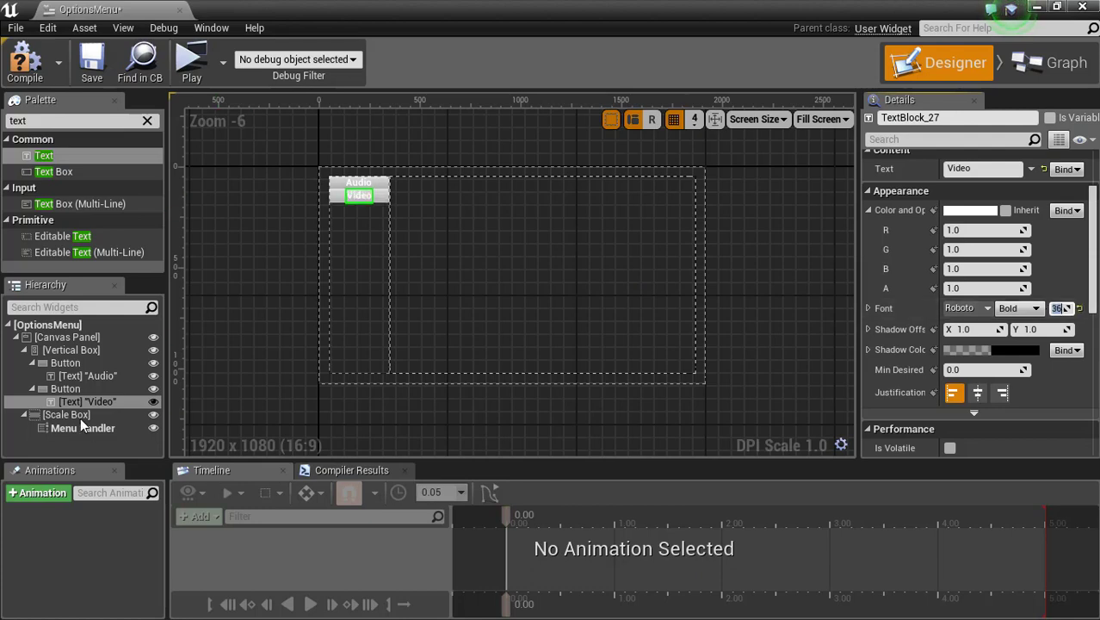
- Set both buttons' Normal tint to a translucent green, sRGB 00FF654A
click(69, 388)
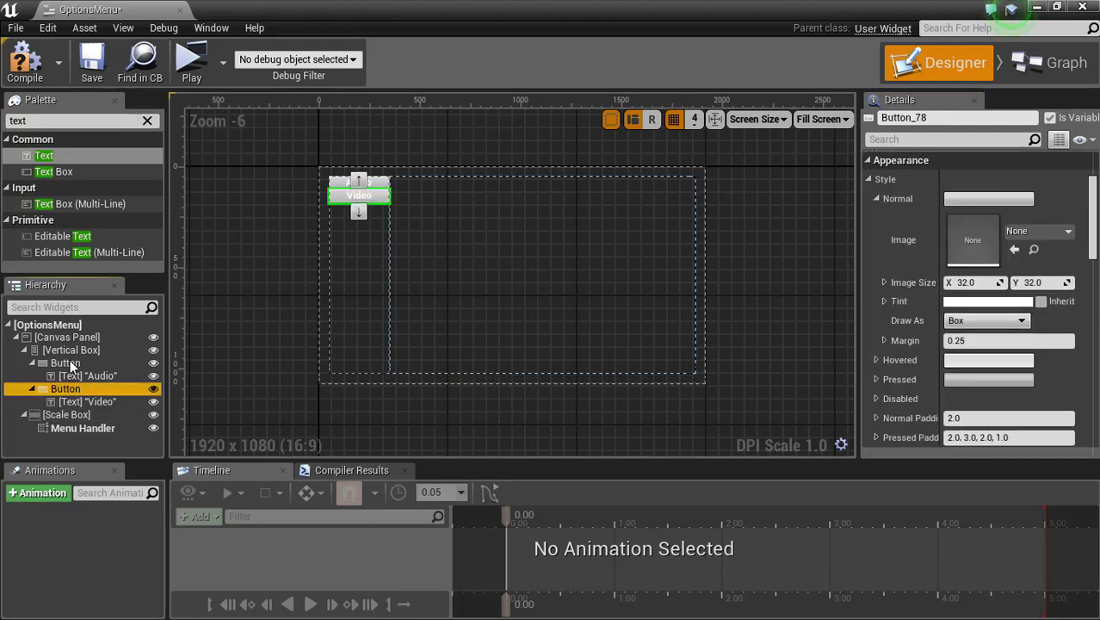
ctrl+click(69, 362)
scroll(912, 420, down, 3)
scroll(994, 338, up, 3)
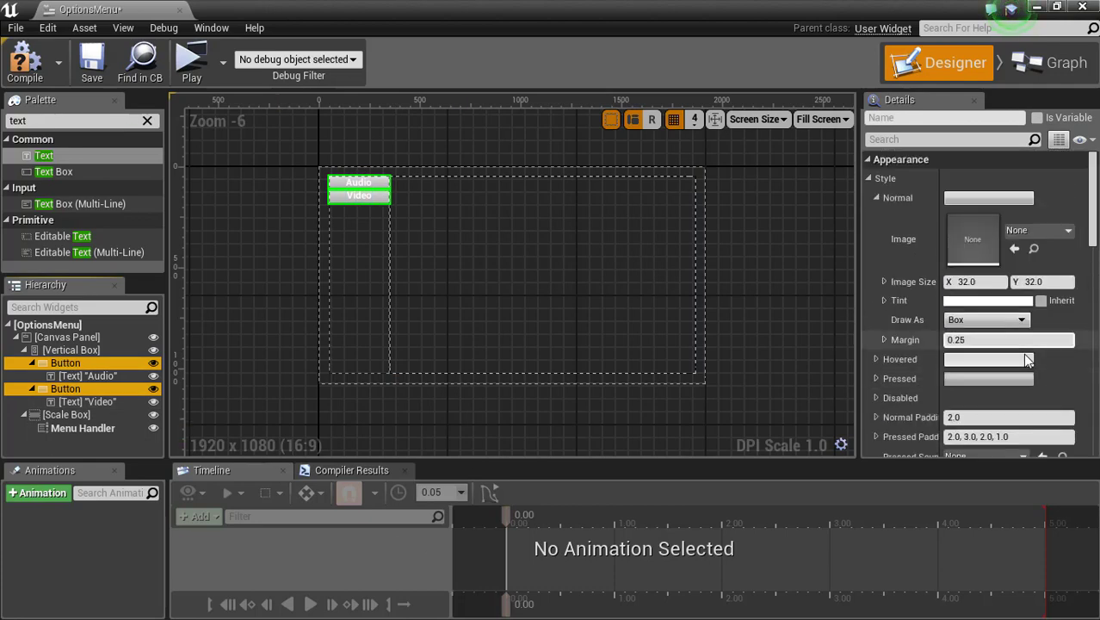
click(959, 301)
mouse_move(685, 262)
mouse_down()
mouse_move(637, 251)
mouse_move(655, 359)
mouse_move(625, 353)
mouse_move(606, 306)
mouse_move(613, 284)
mouse_move(632, 430)
mouse_move(624, 477)
mouse_move(604, 459)
mouse_up()
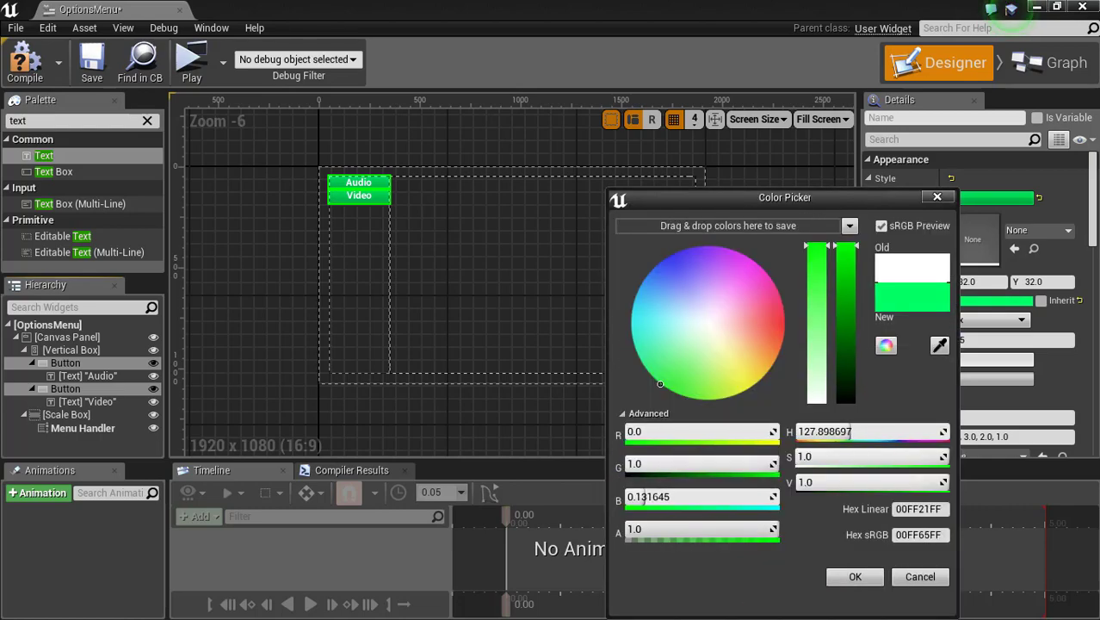
drag(775, 529, 669, 528)
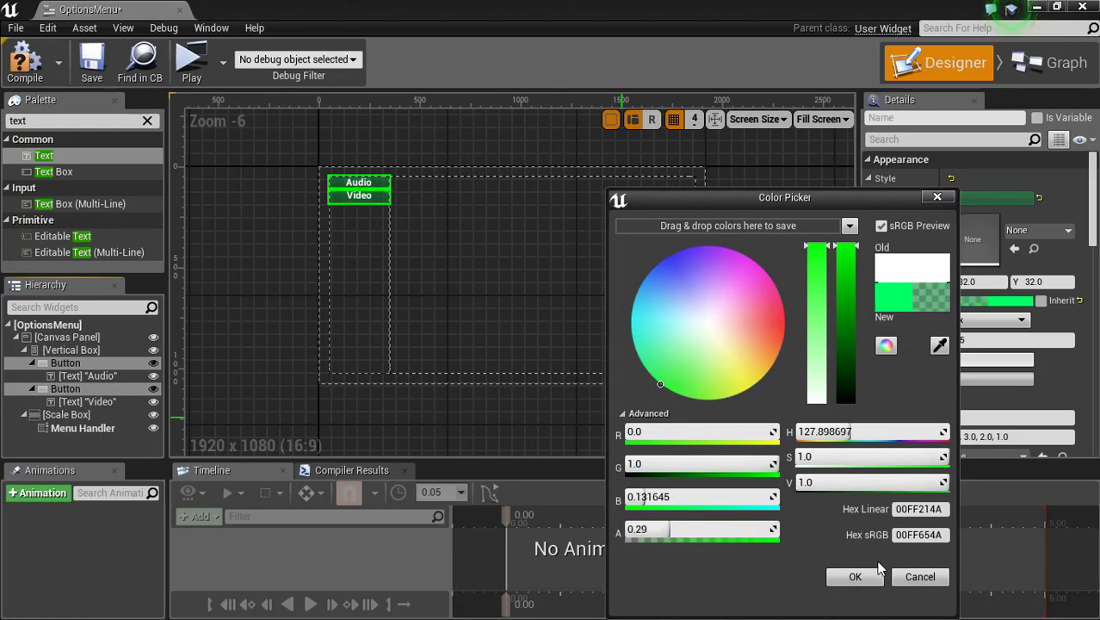
click(855, 577)
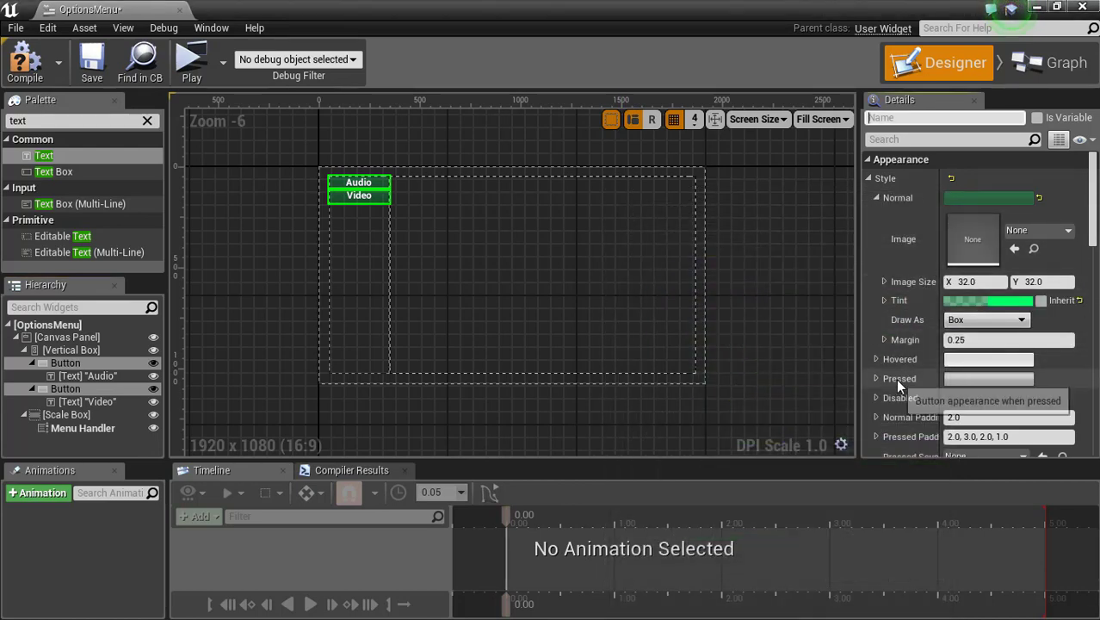
- Expand the buttons' padding and set the top value to 5, then 50
scroll(895, 378, down, 2)
scroll(897, 381, down, 1)
click(876, 339)
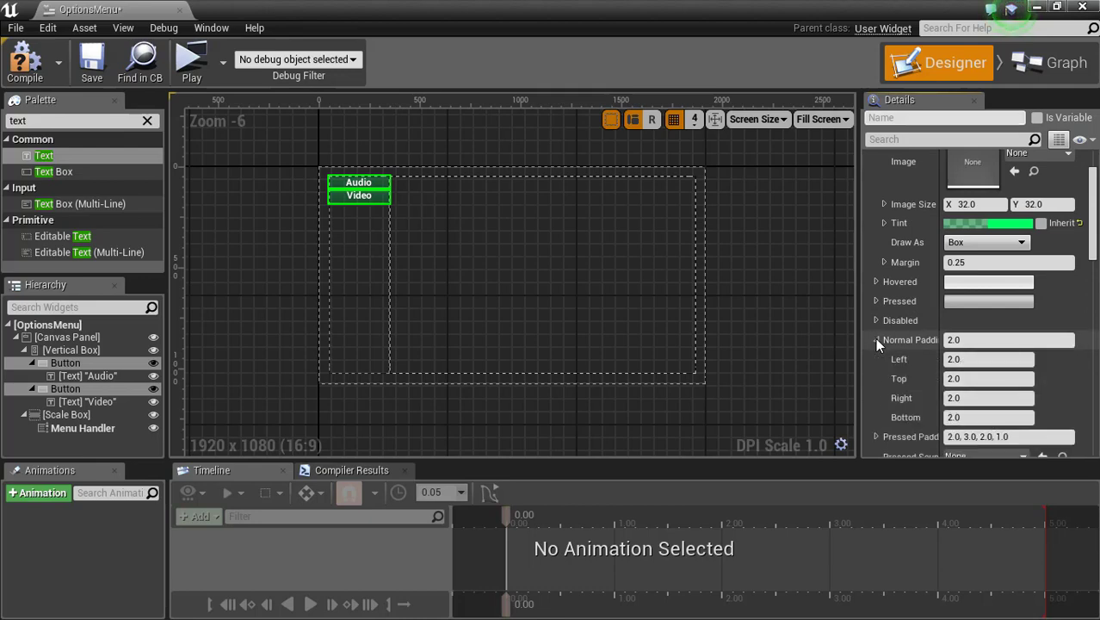
click(975, 379)
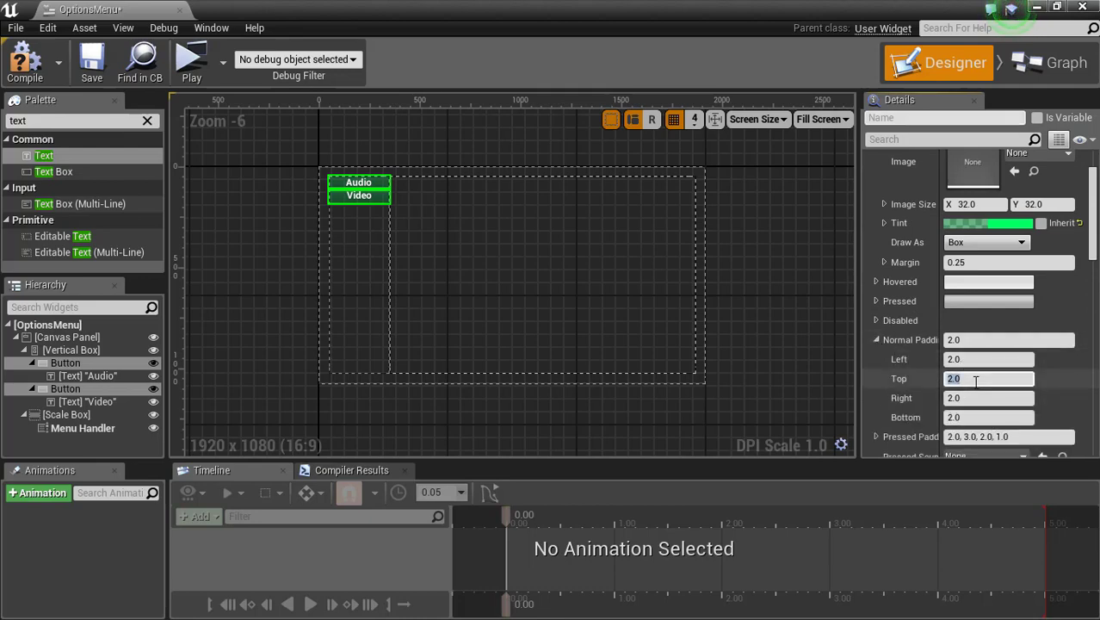
text(5)
key(Return)
text(50)
key(Return)
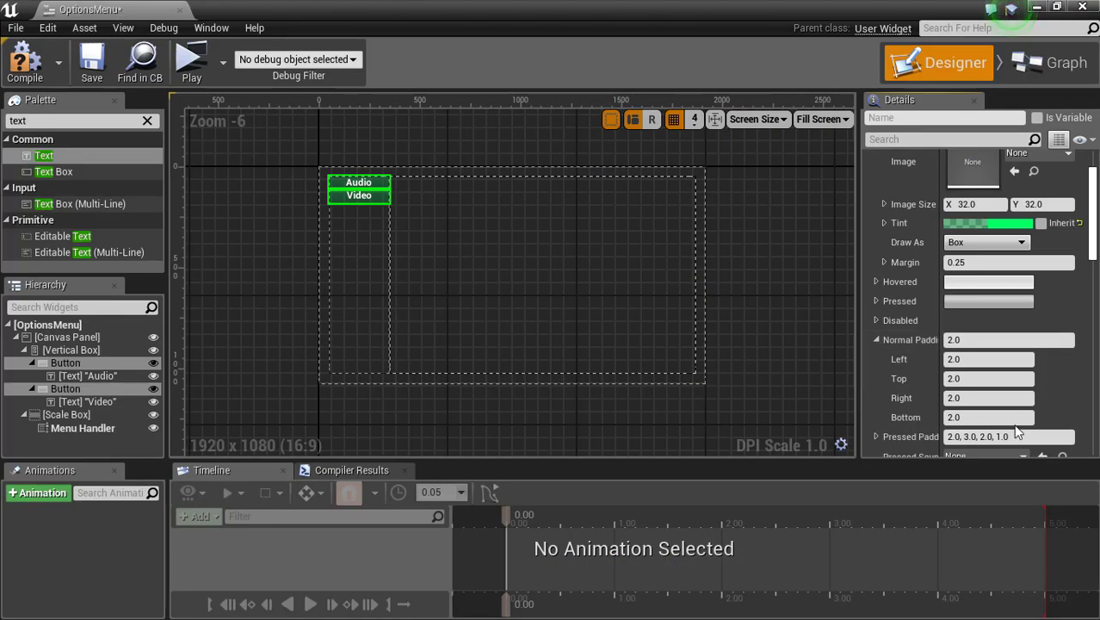
- Set the buttons' Vertical Alignment to Top and Size to Auto
scroll(1013, 424, down, 3)
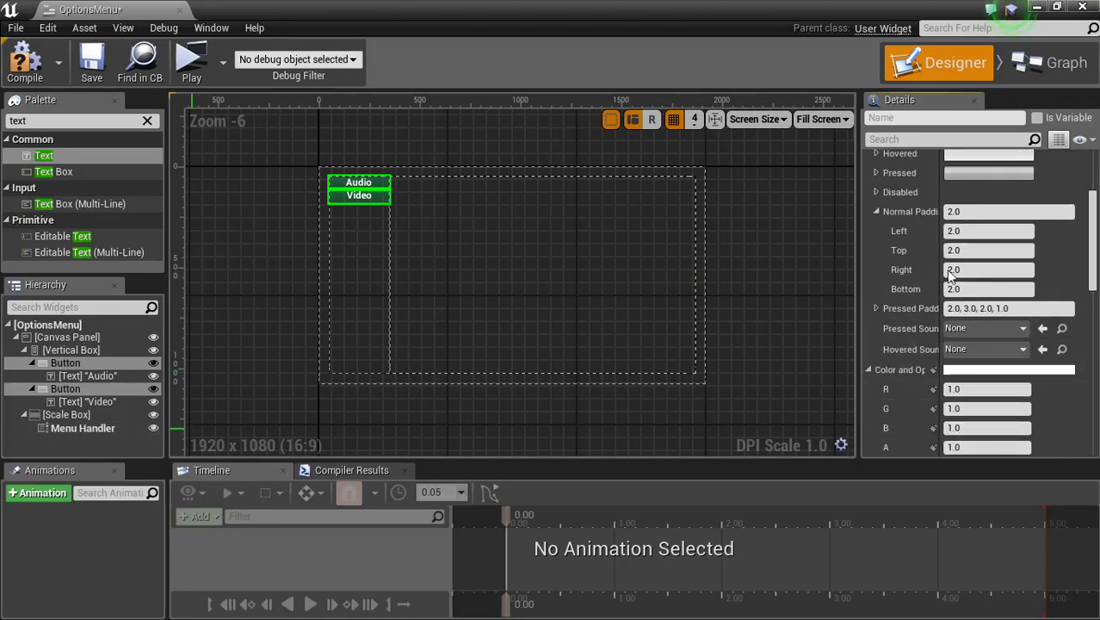
scroll(958, 258, up, 5)
scroll(957, 300, down, 8)
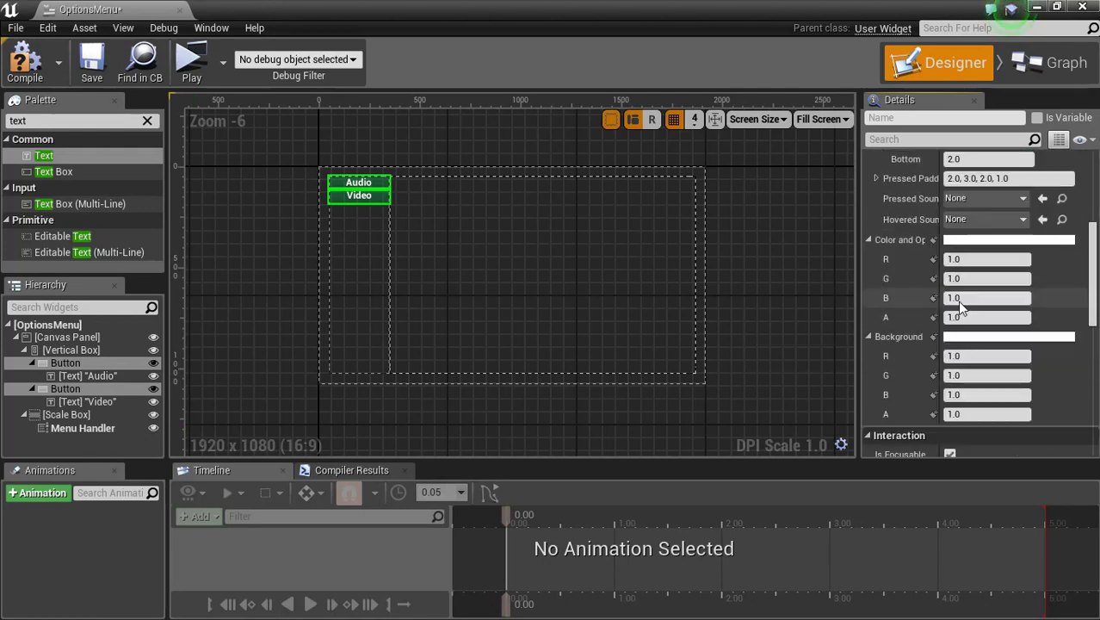
scroll(958, 301, down, 6)
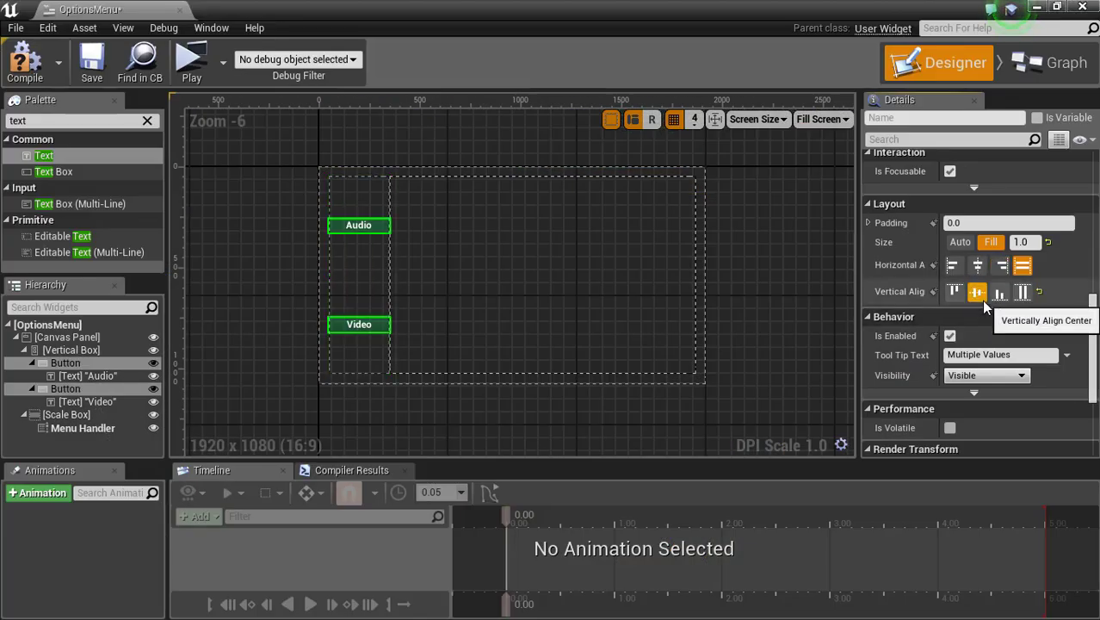
click(953, 297)
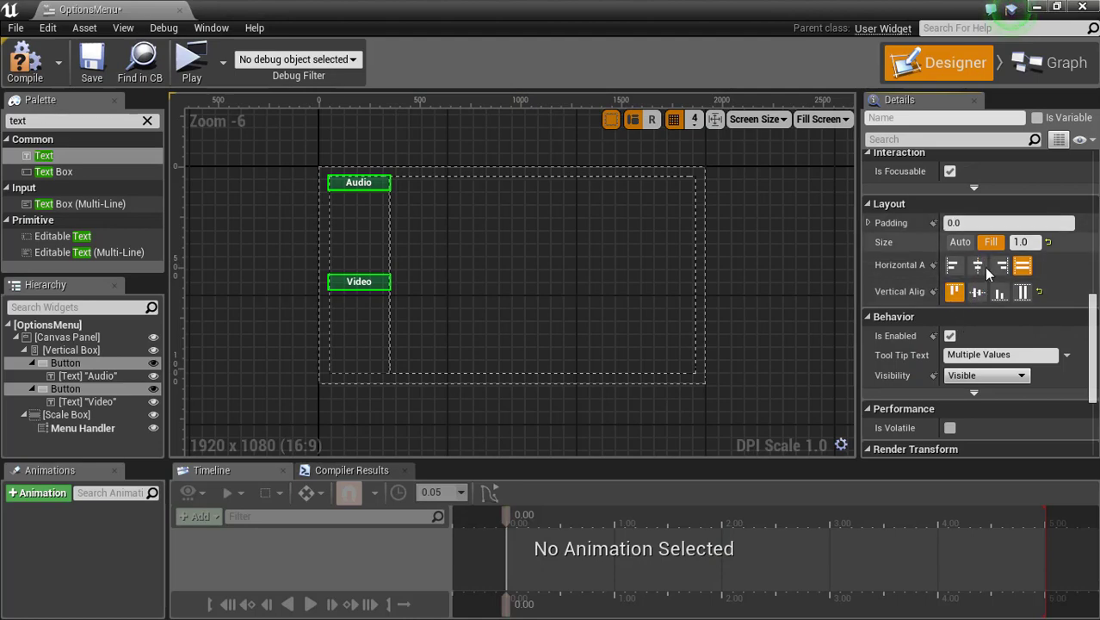
click(958, 243)
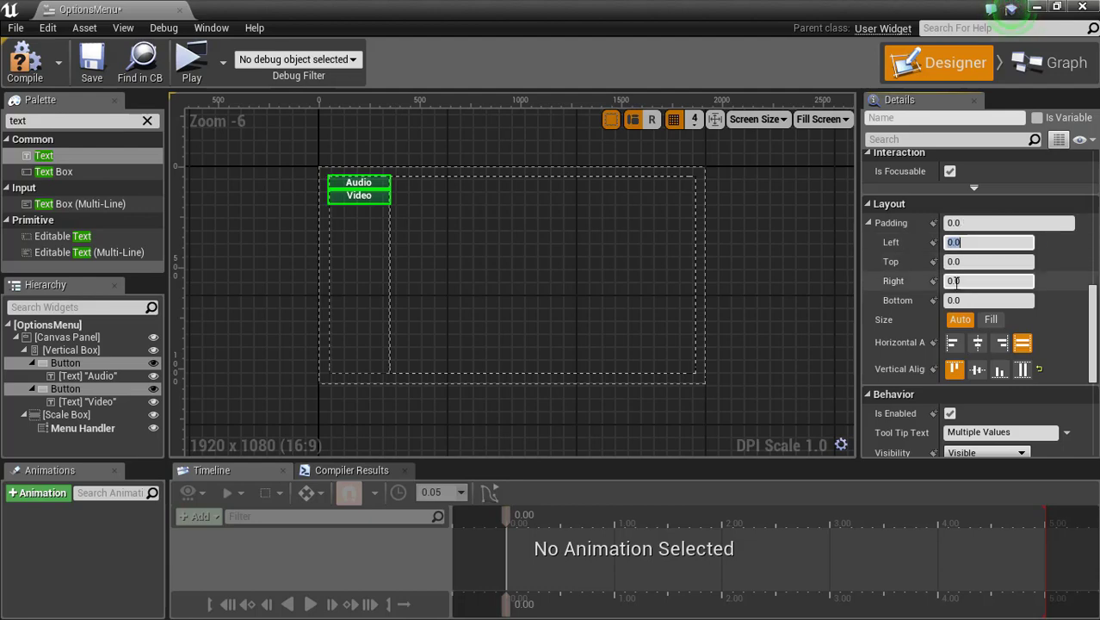
- Set the buttons' top and bottom padding to 20, then deselect them
key(Tab)
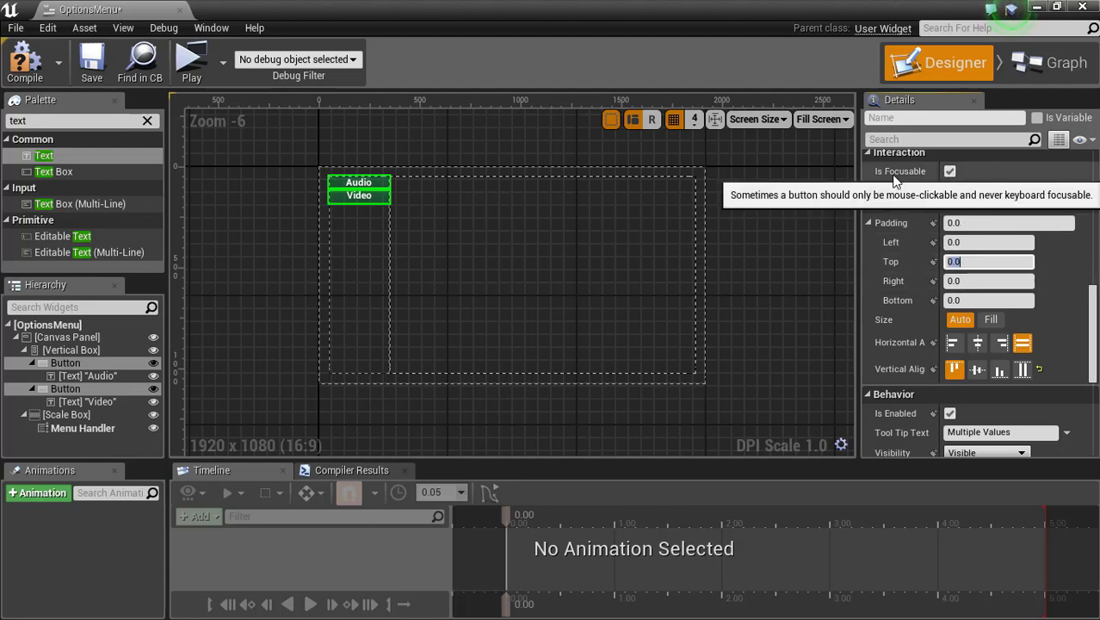
text(20)
key(Return)
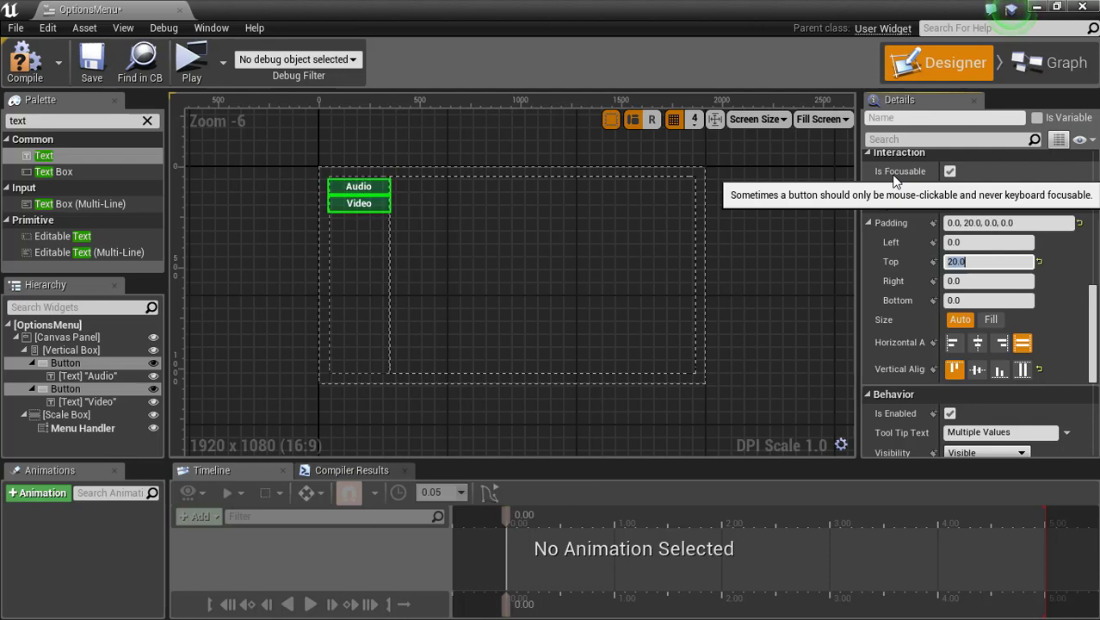
click(973, 299)
text(20)
key(Return)
click(389, 269)
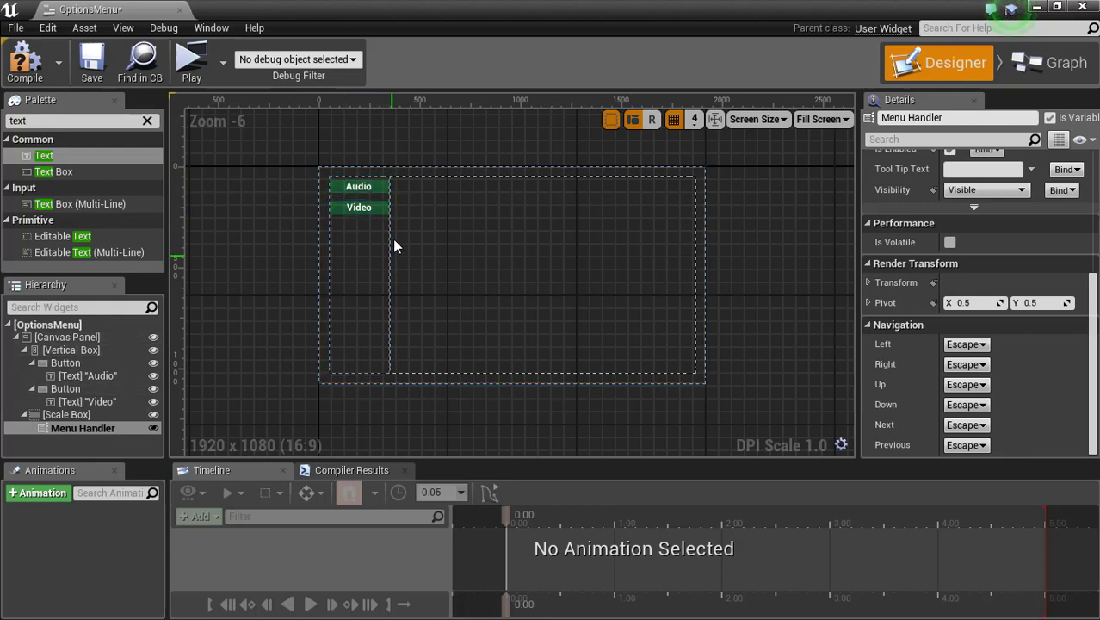
- Compile OptionsMenu, test it in a standalone game preview, then save it
click(25, 62)
click(191, 62)
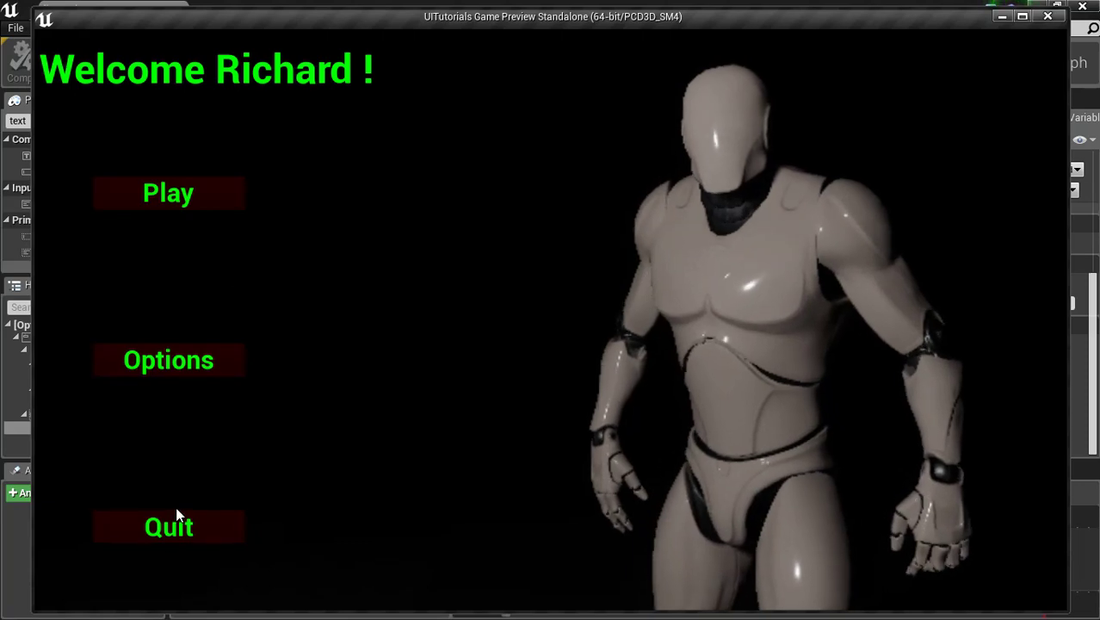
click(205, 521)
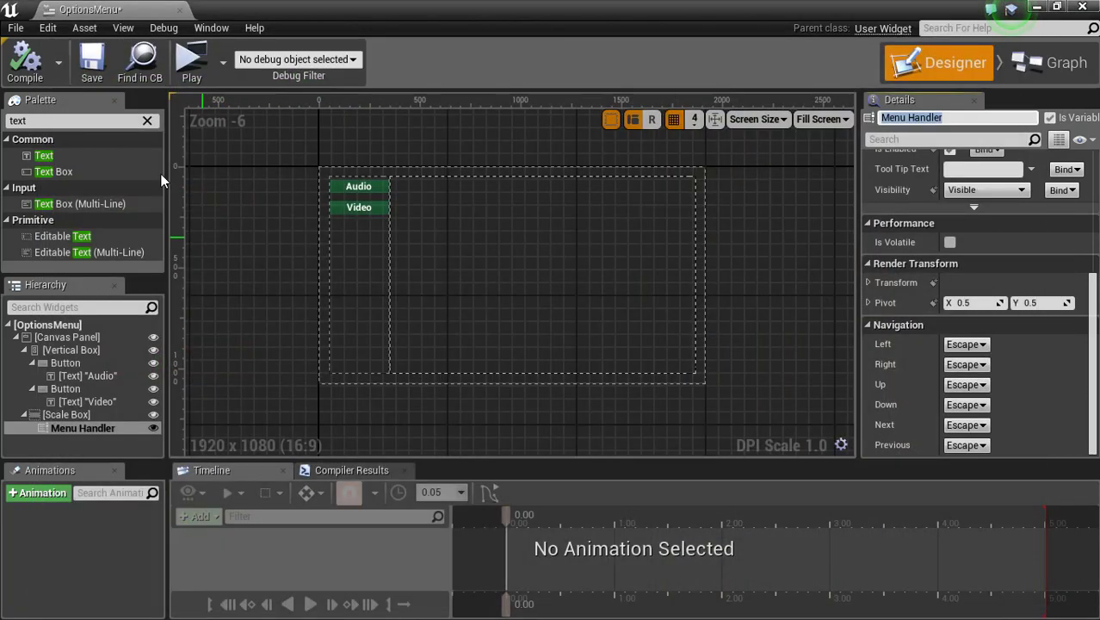
click(100, 72)
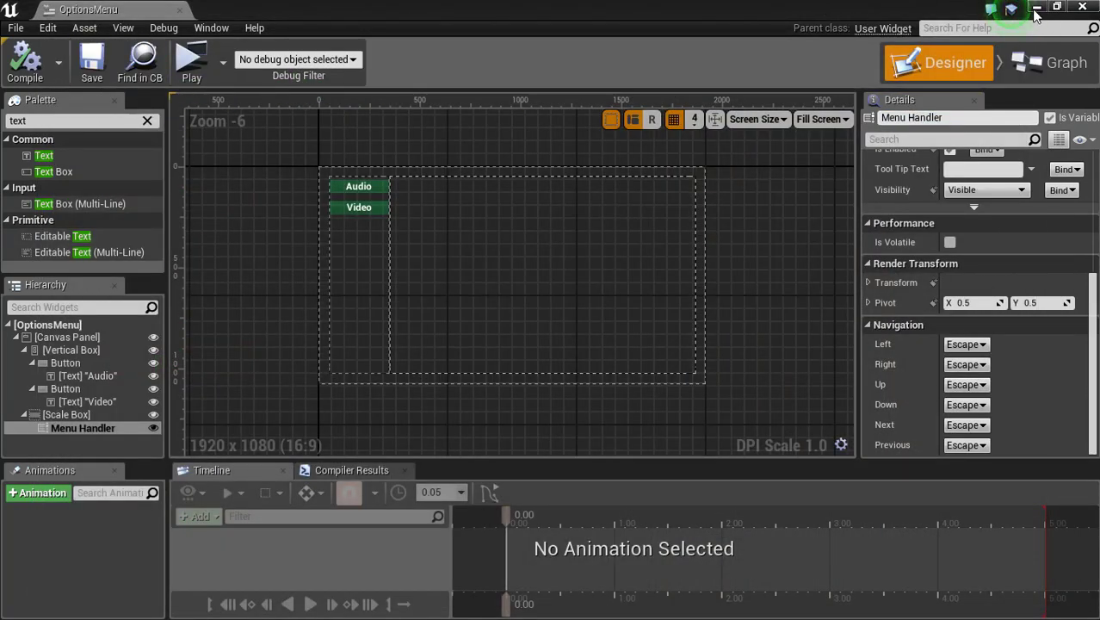
- Close the OptionsMenu editor and open MainMenu from the UI folder
click(1089, 8)
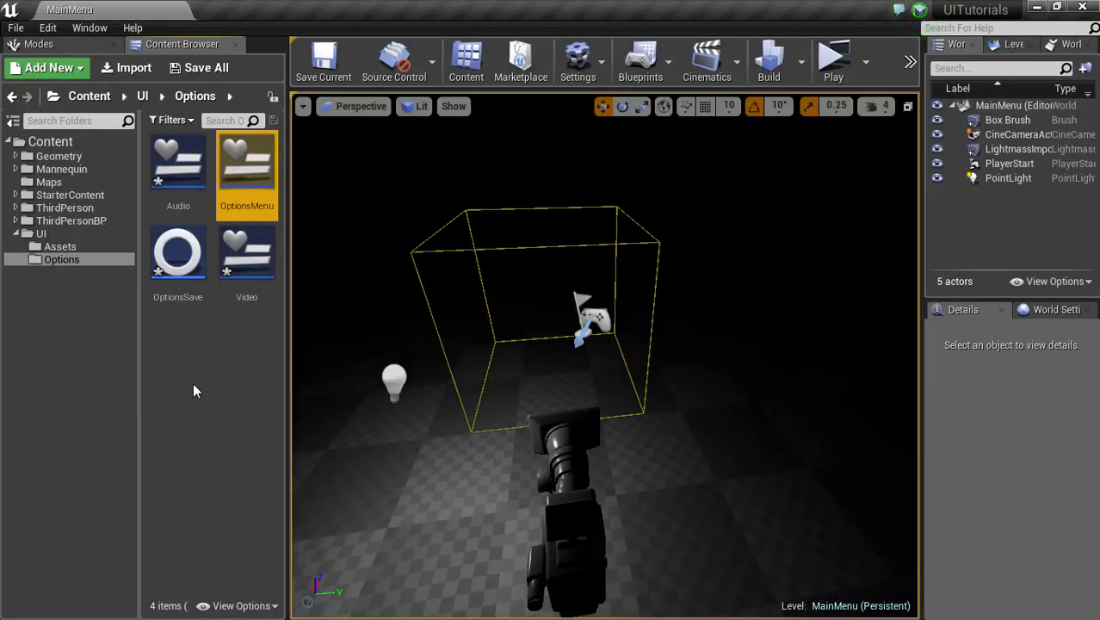
click(57, 246)
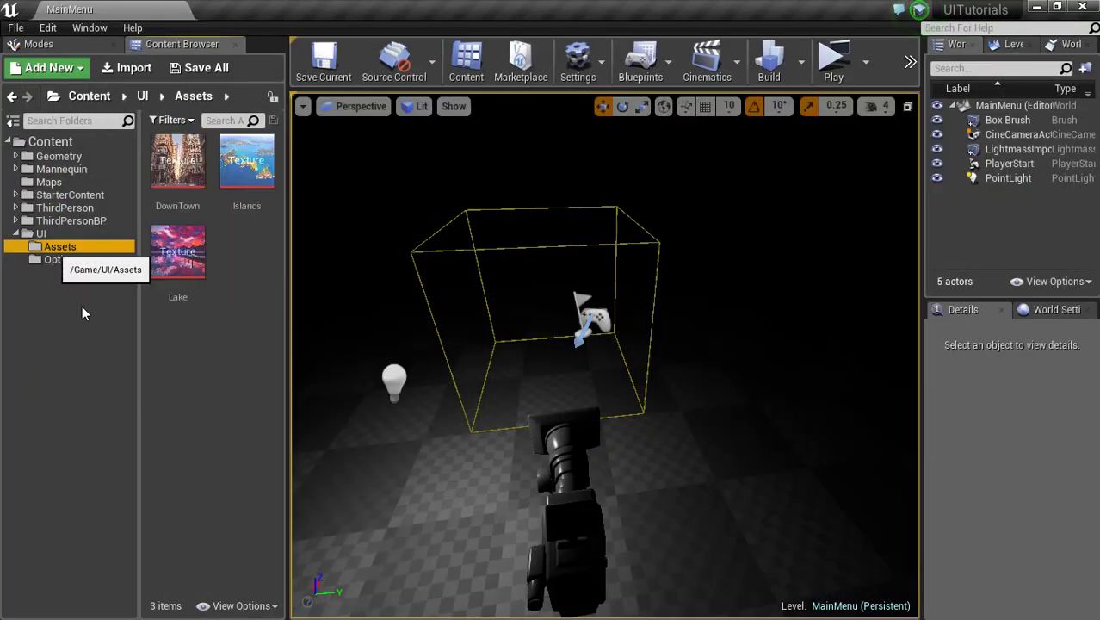
click(40, 234)
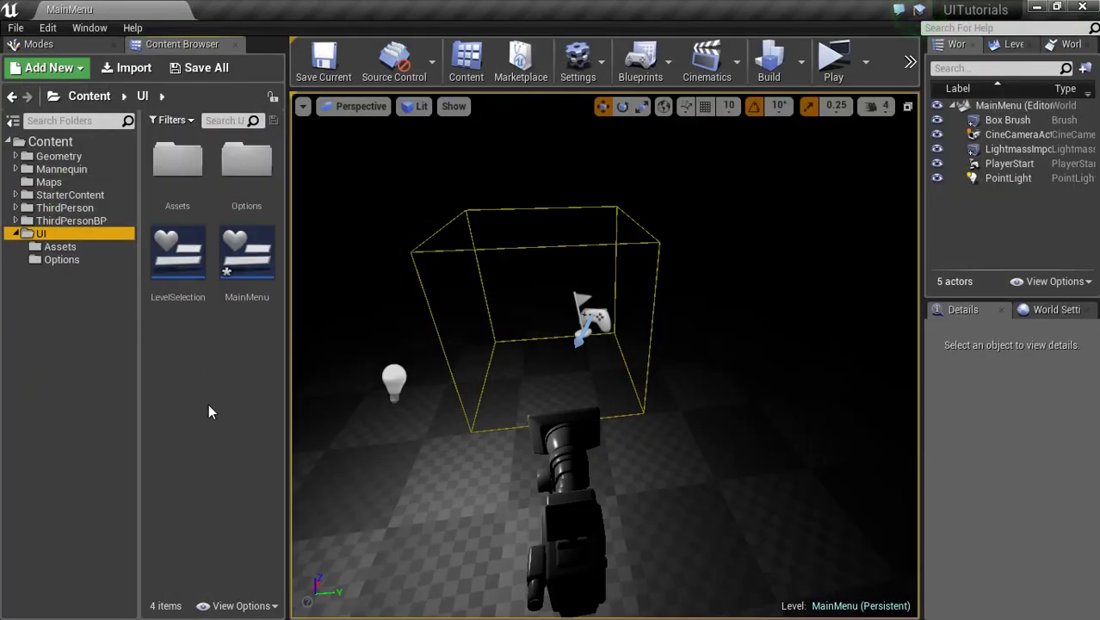
double_click(241, 288)
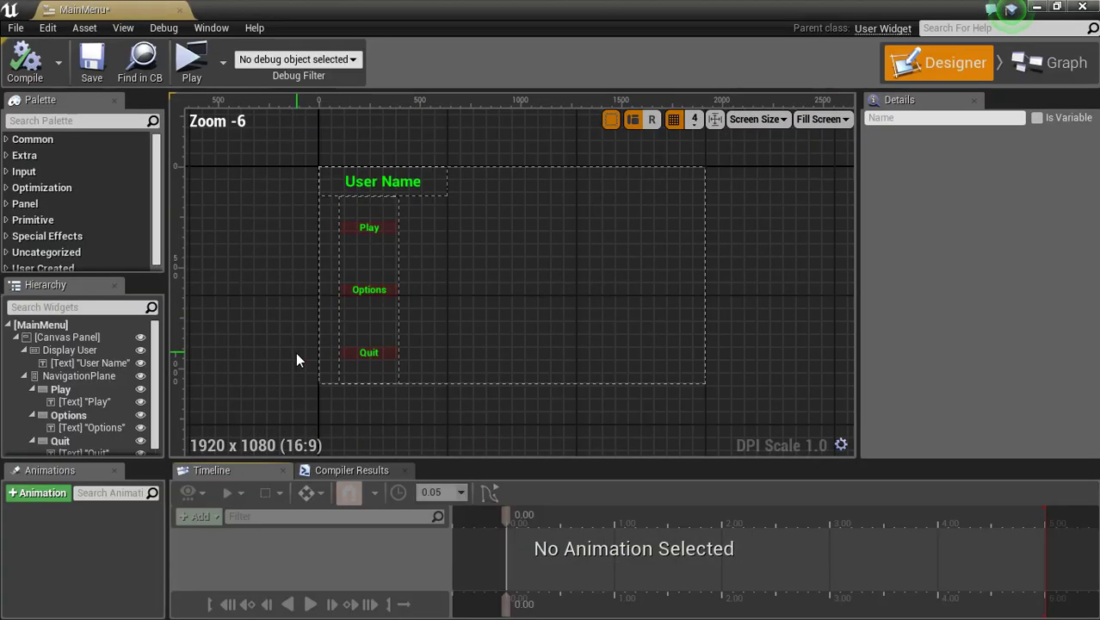
- Add an OnClicked event for MainMenu's Options button
click(384, 292)
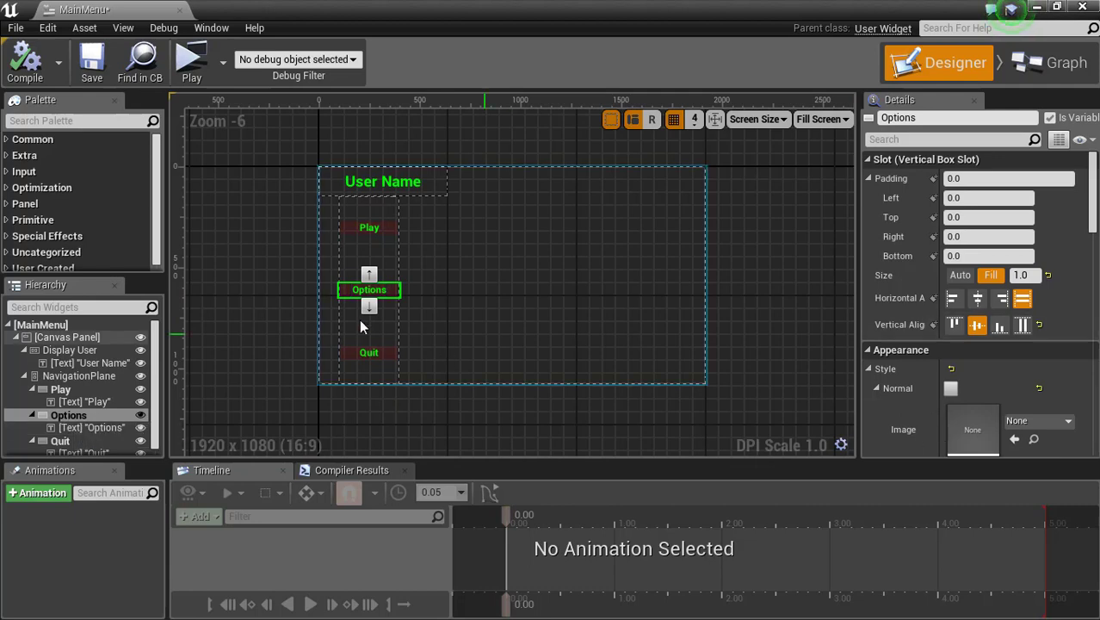
scroll(912, 292, down, 10)
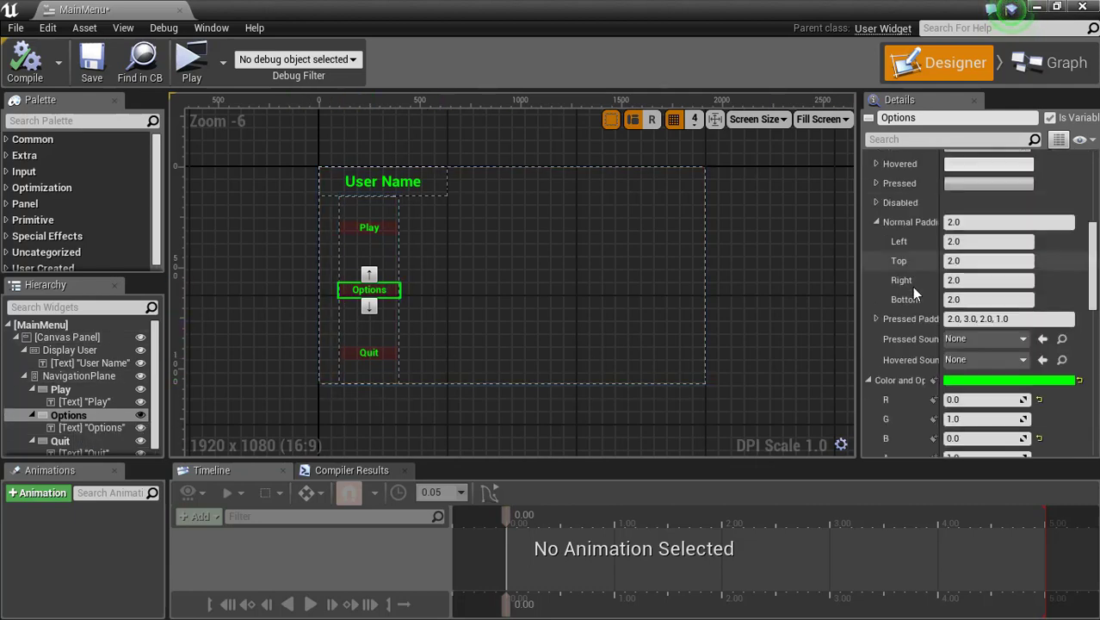
scroll(947, 345, down, 10)
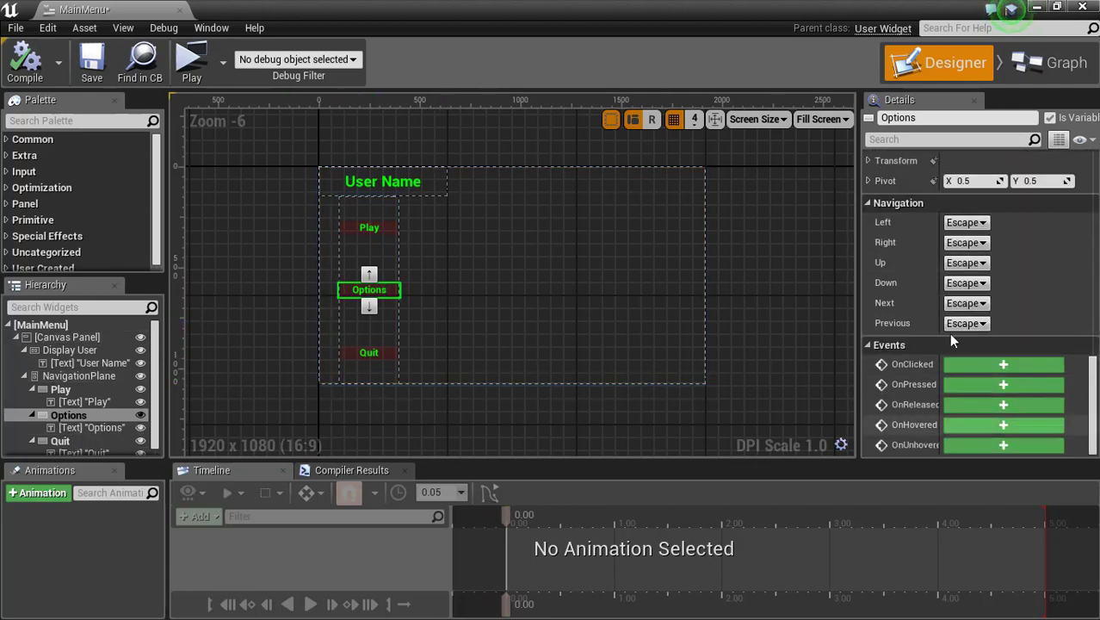
click(965, 365)
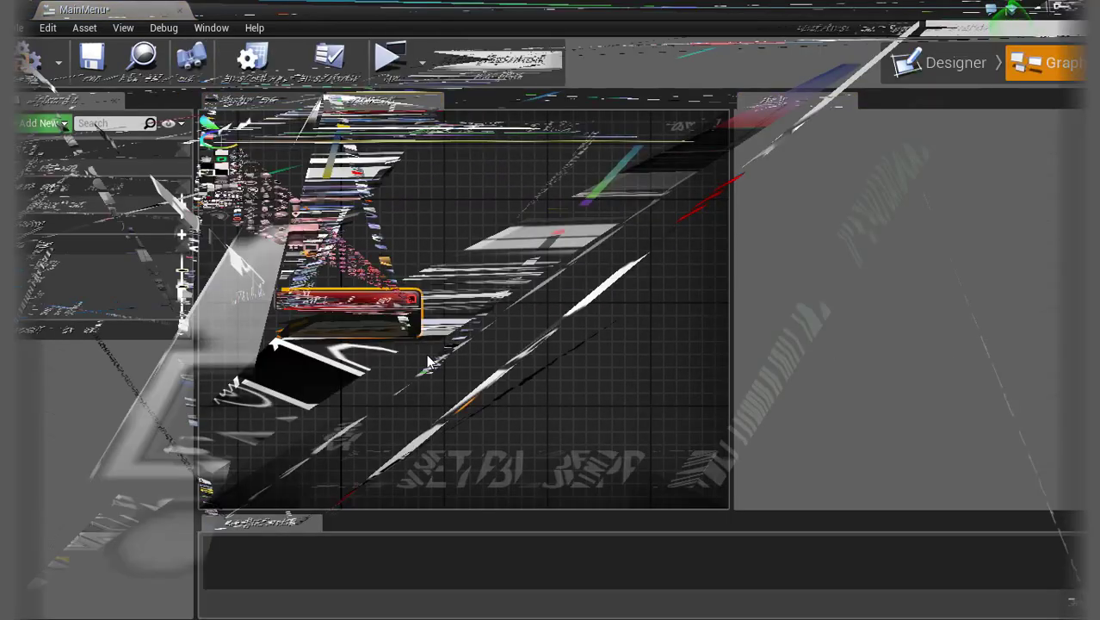
- Add a Create Widget node of class OptionsMenu after On Clicked (Options)
drag(408, 322, 582, 315)
text(create wid)
key(Return)
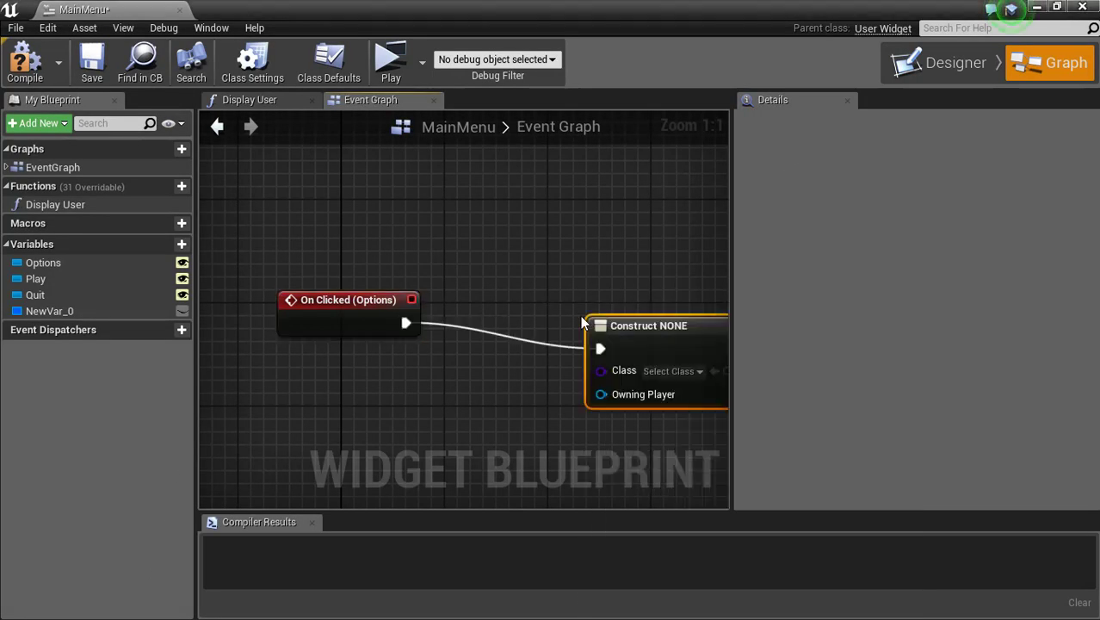
click(656, 371)
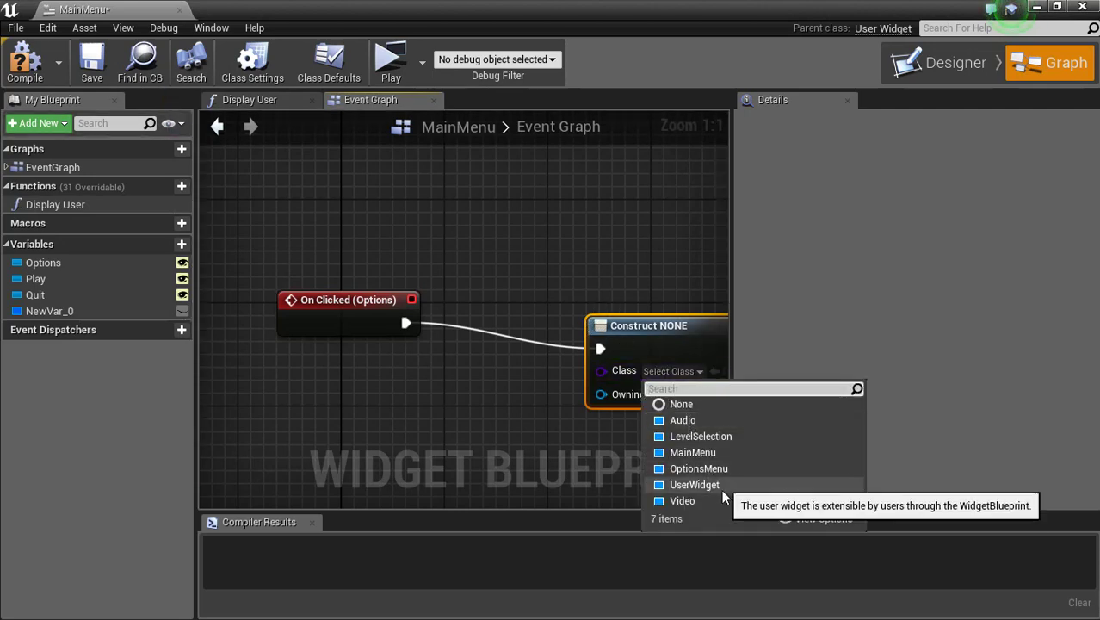
click(719, 470)
drag(655, 329, 573, 306)
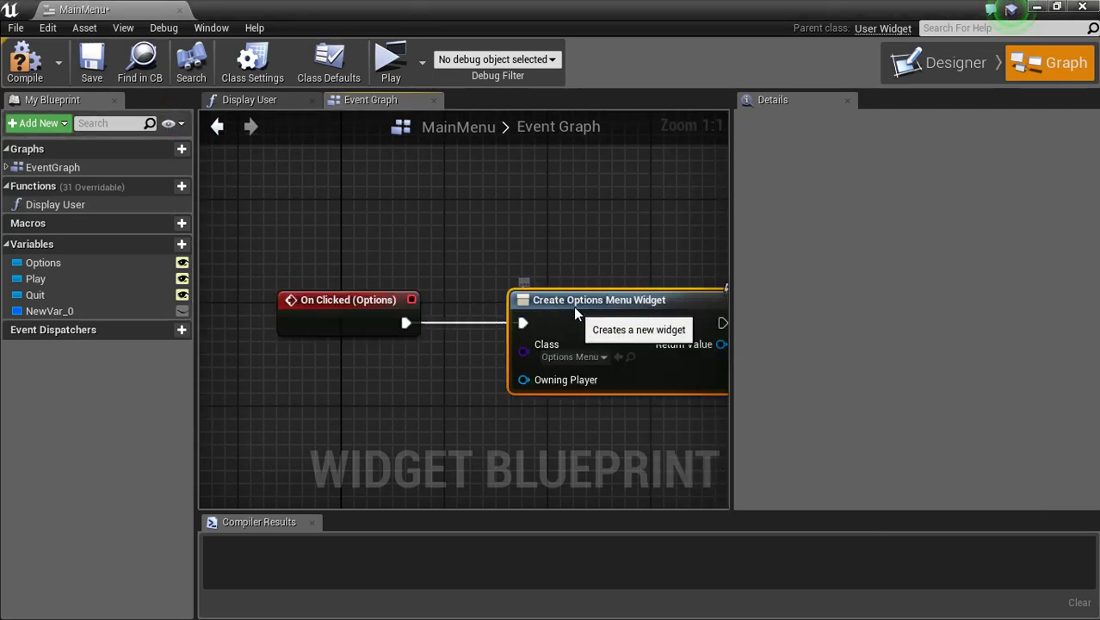
- Feed a Get Owning Player node into Create Widget's Owning Player
drag(523, 380, 357, 406)
text(own)
key(Return)
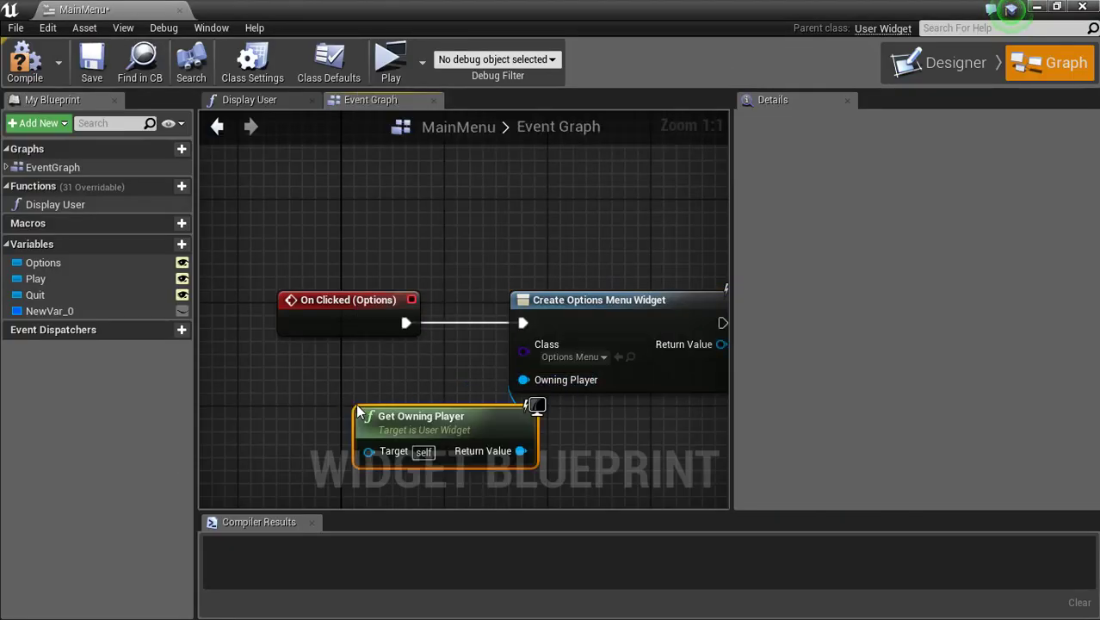
drag(420, 419, 343, 354)
right_drag(343, 354, 469, 412)
scroll(469, 412, down, 3)
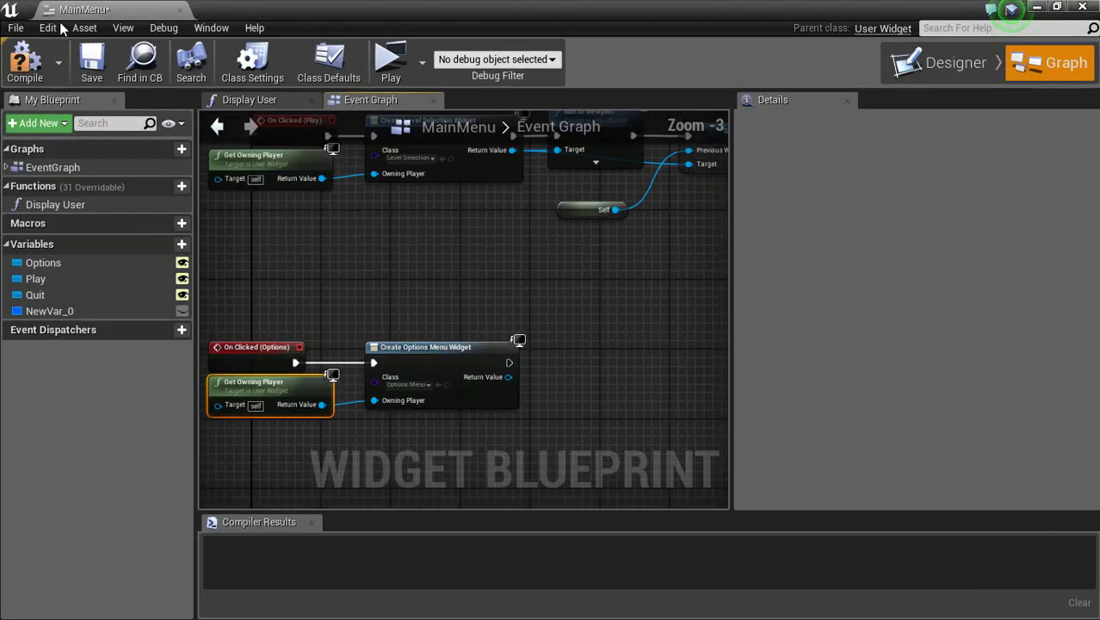
- Compile MainMenu, then open OptionsMenu from UI/Options and maximize its editor
click(26, 65)
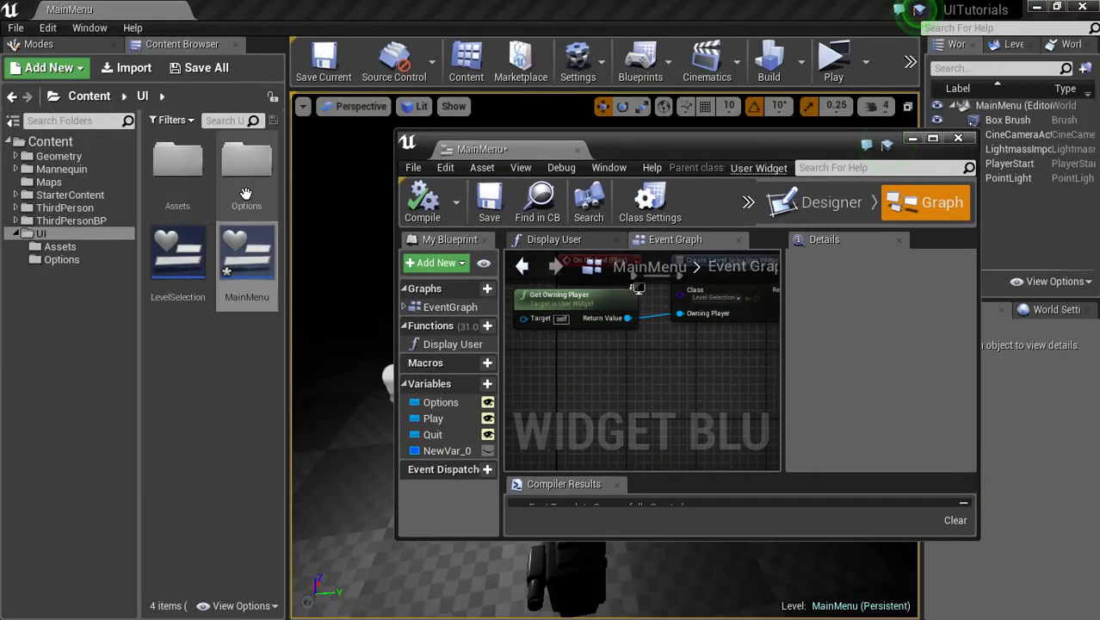
double_click(245, 193)
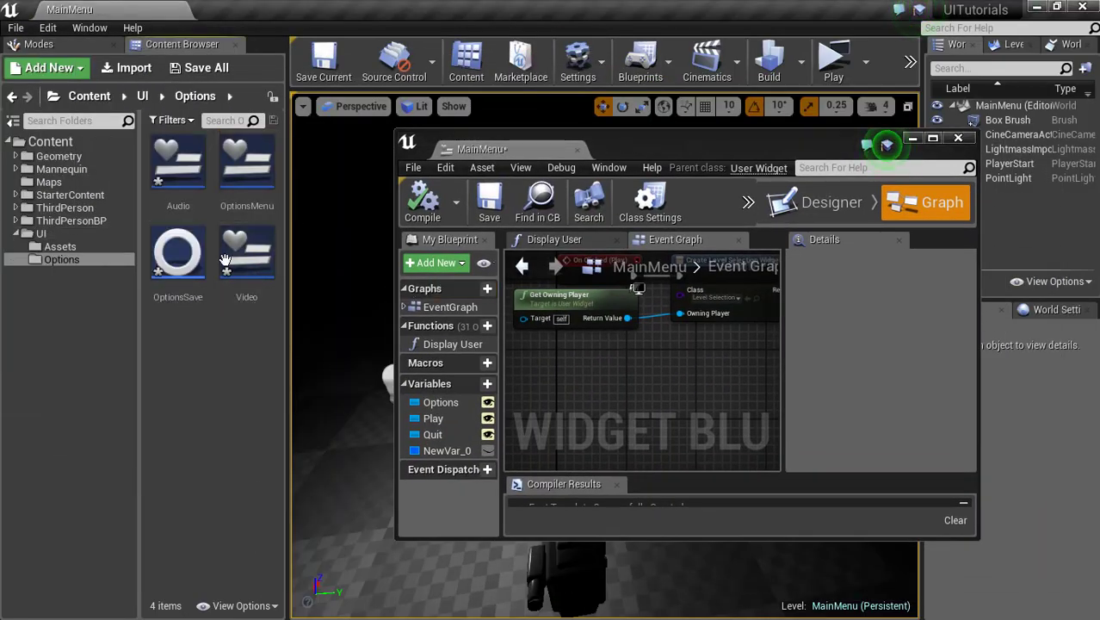
double_click(238, 166)
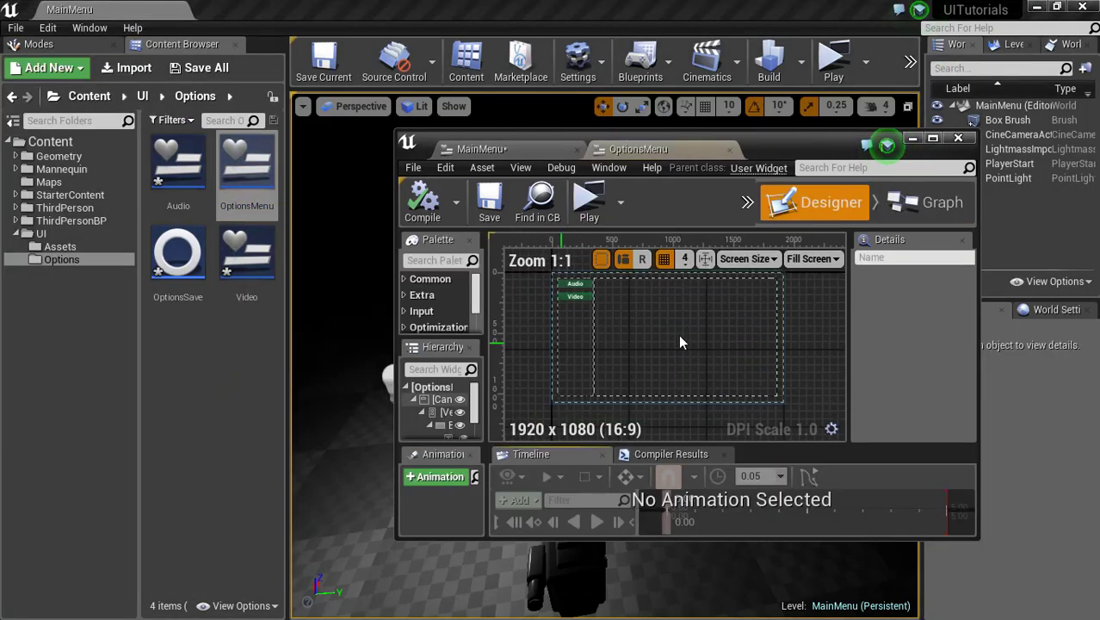
click(933, 139)
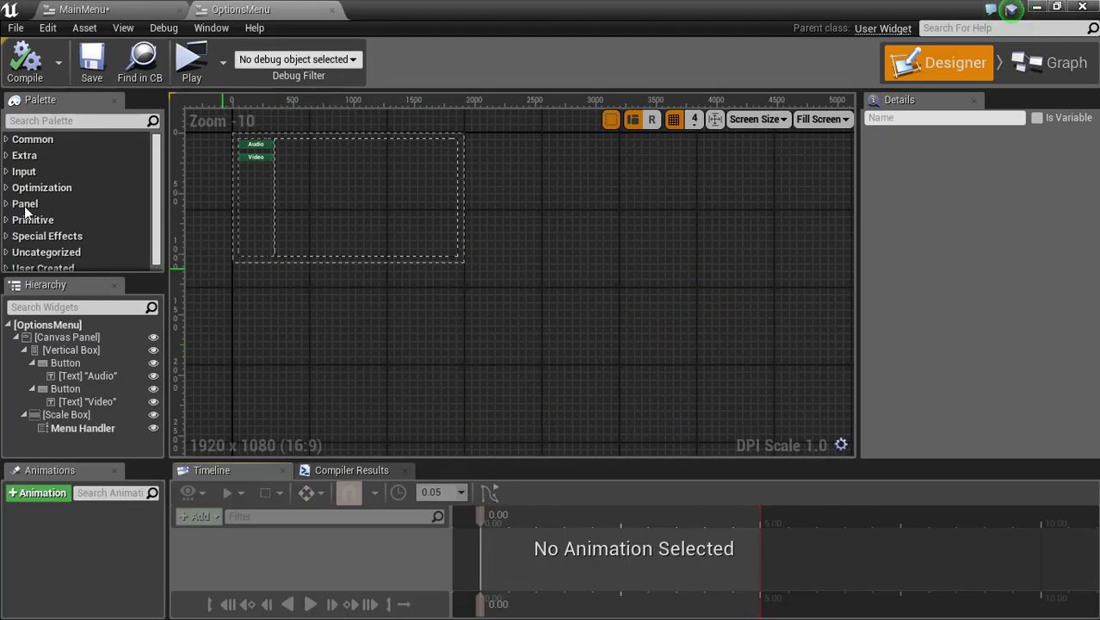
- Add a PreviousWidget variable to the OptionsMenu graph, typed as a User Widget object reference
click(1066, 74)
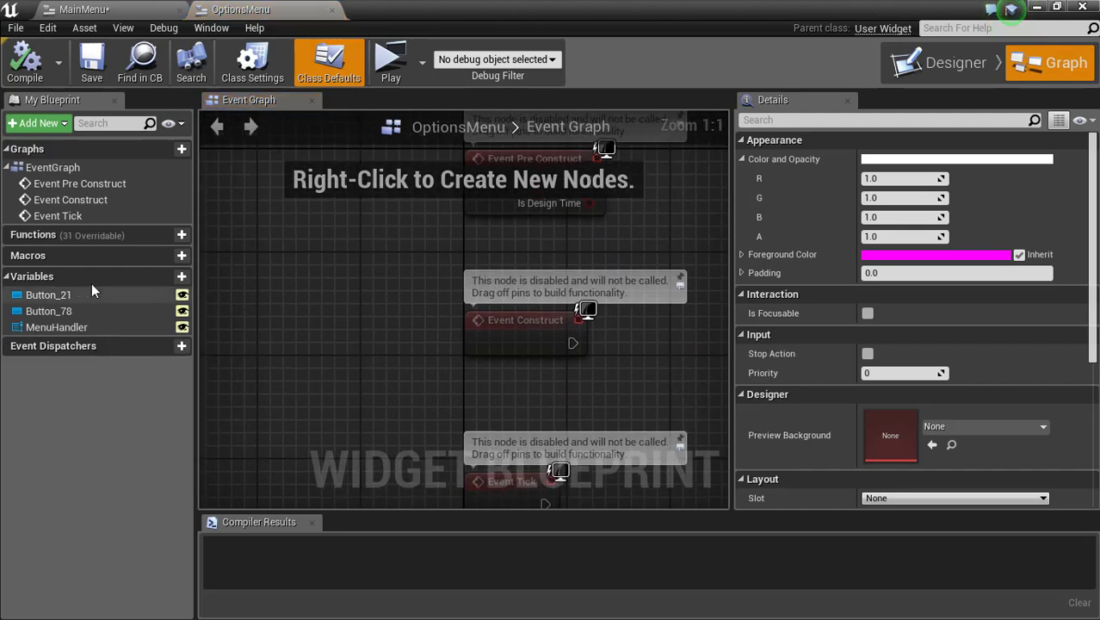
click(160, 277)
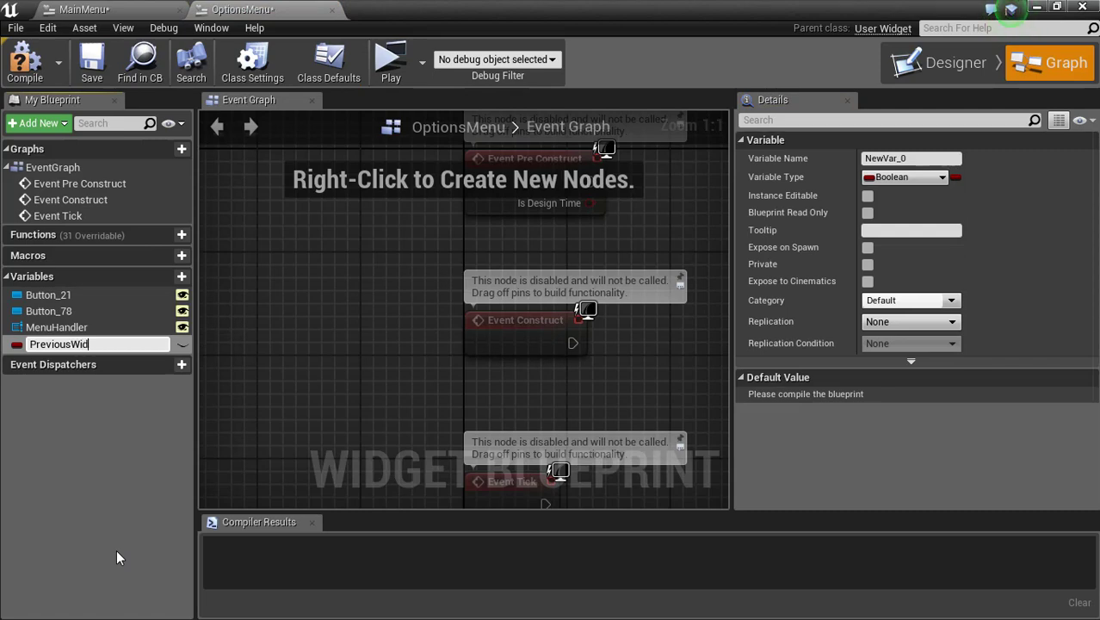
key(Return)
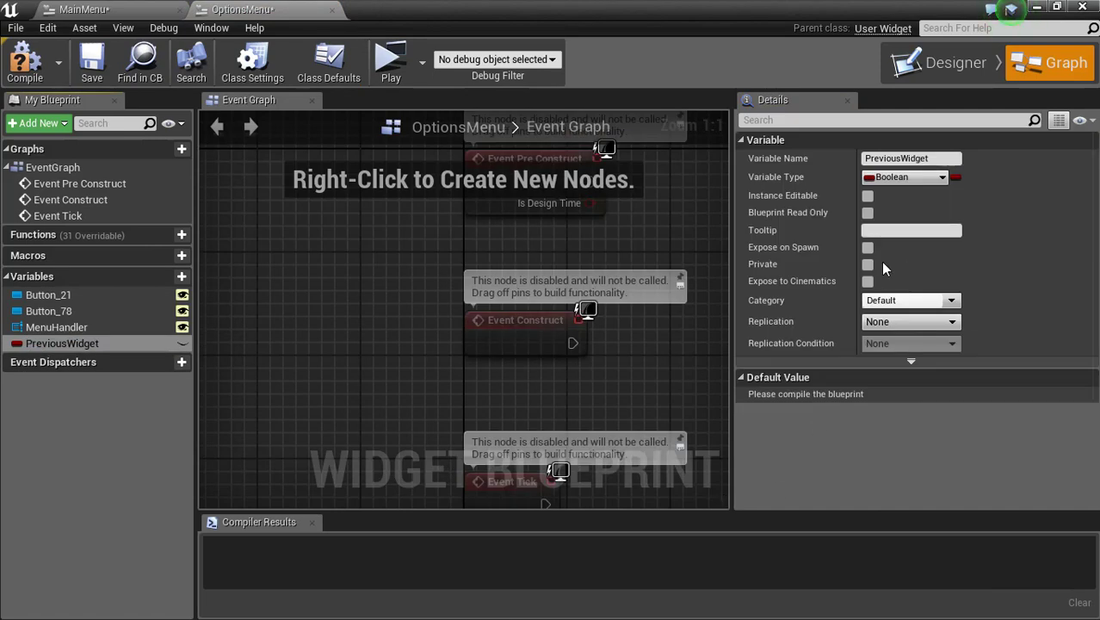
click(903, 180)
text(user)
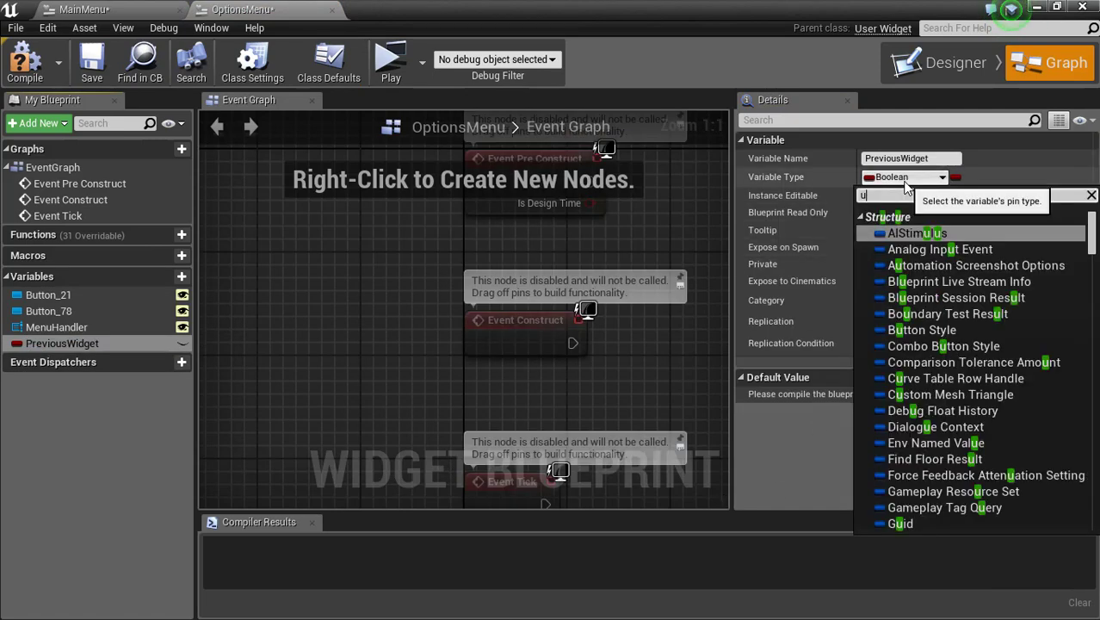
mouse_move(918, 299)
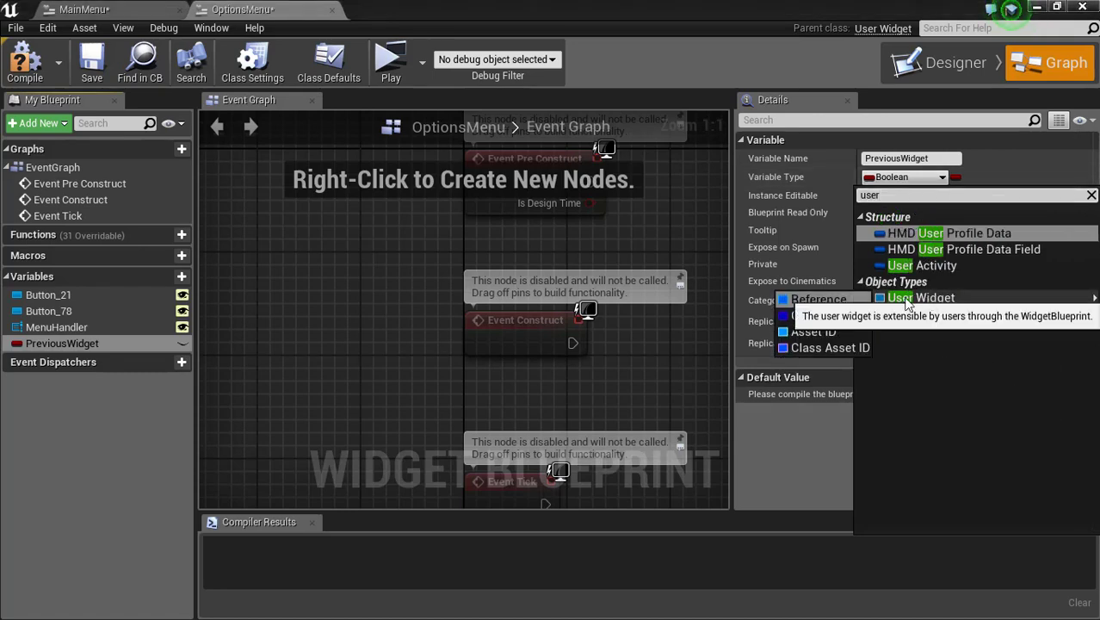
click(830, 299)
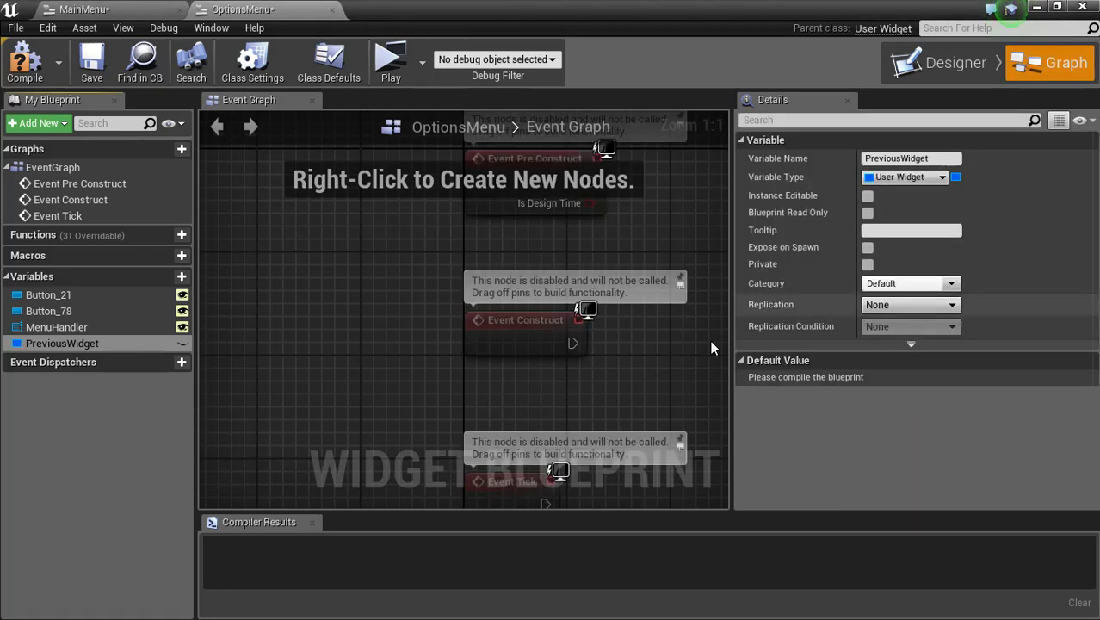
- Compile OptionsMenu, then in MainMenu set the created menu's PreviousWidget to Self
click(25, 59)
click(97, 10)
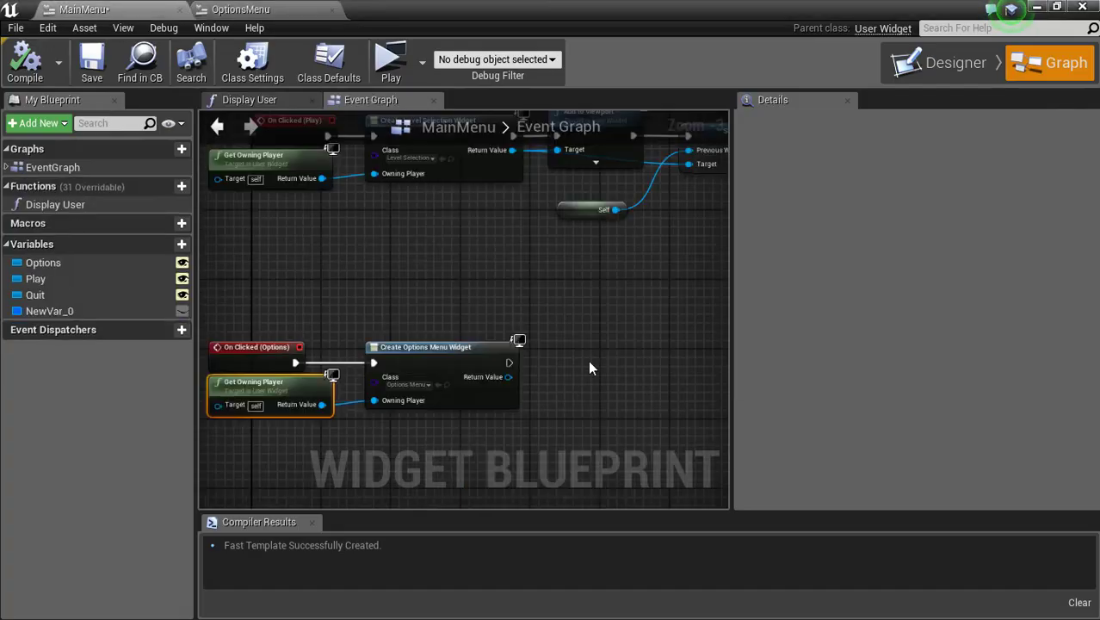
drag(481, 337, 538, 342)
text(previ)
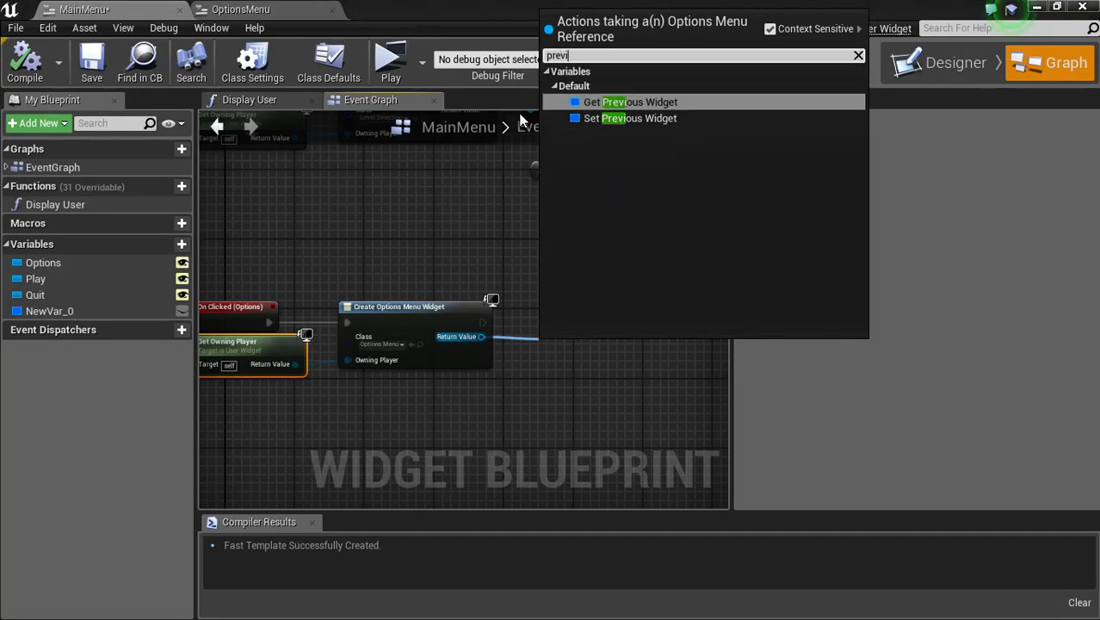
click(614, 119)
drag(643, 362, 446, 468)
text(self)
key(Return)
drag(462, 475, 427, 378)
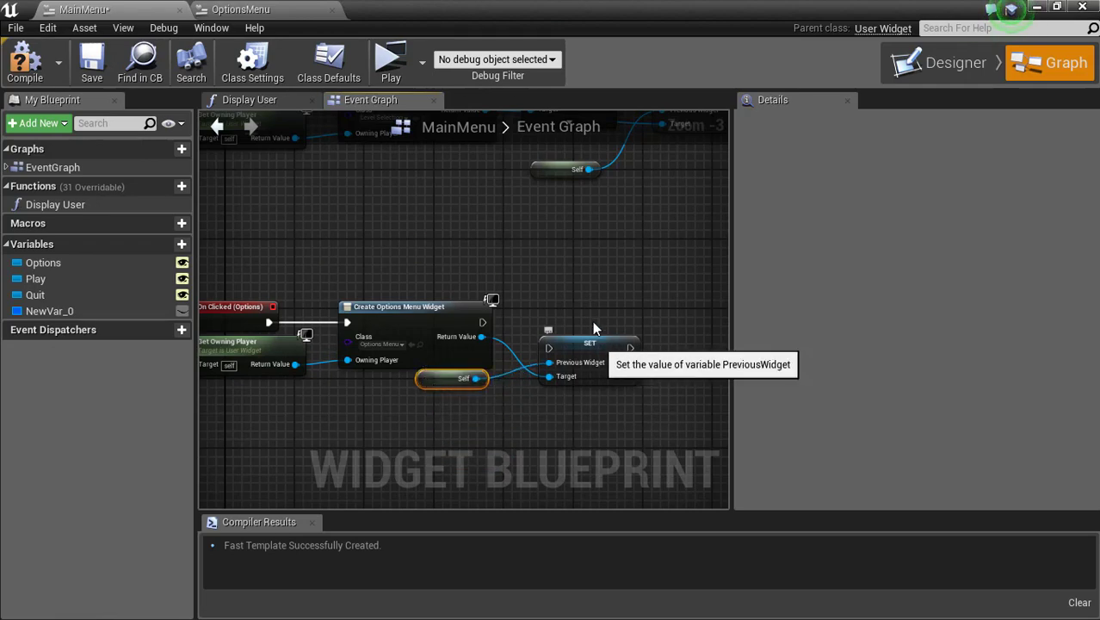
drag(602, 344, 592, 308)
drag(482, 322, 544, 332)
- Add the options menu to the viewport right after setting PreviousWidget
right_drag(602, 324, 533, 327)
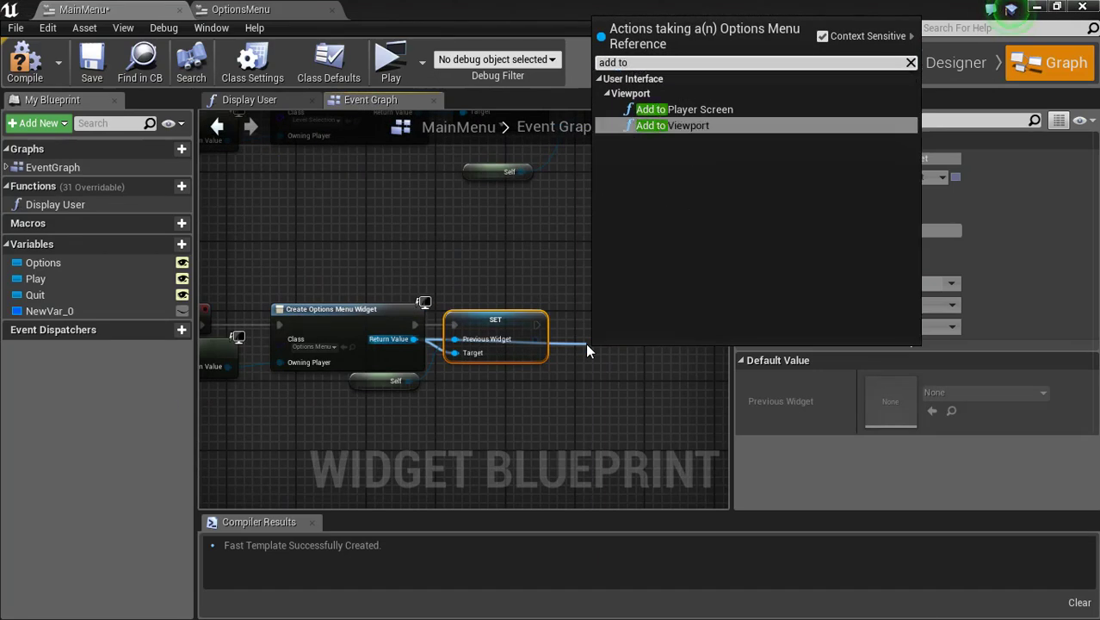
key(Return)
click(533, 325)
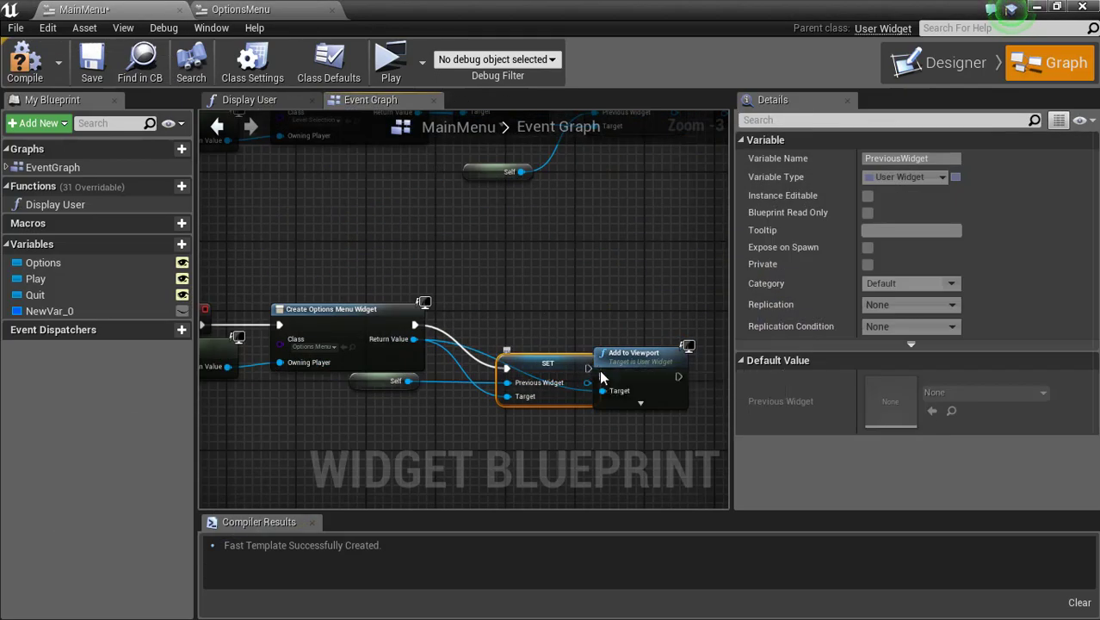
drag(536, 324, 544, 325)
drag(602, 375, 548, 327)
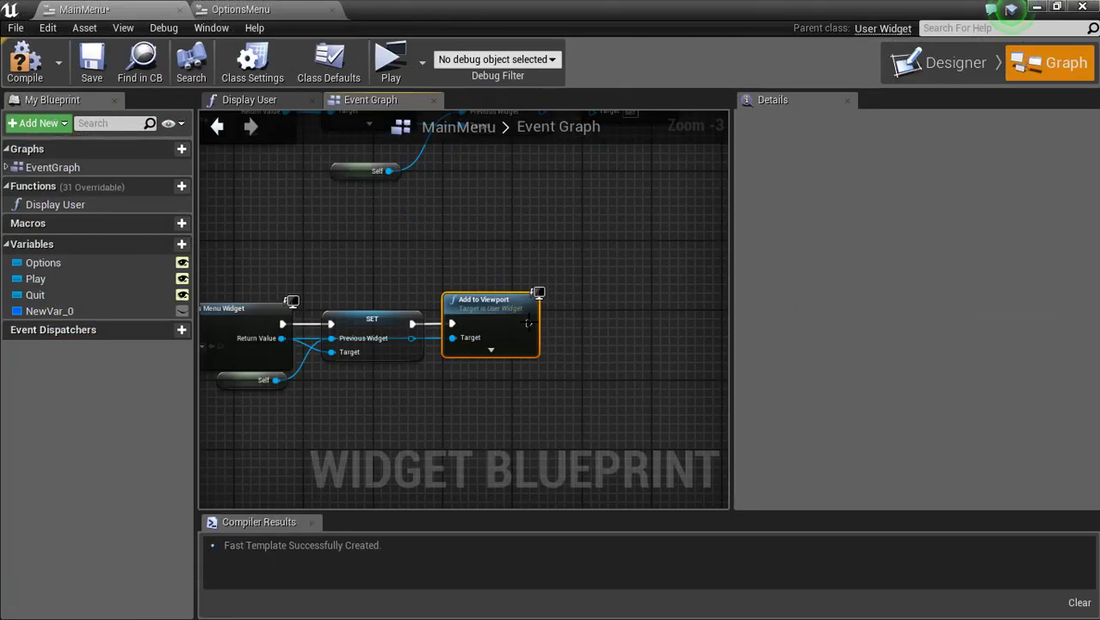
- Remove the main menu from its parent after Add to Viewport
drag(528, 323, 579, 323)
text(remov)
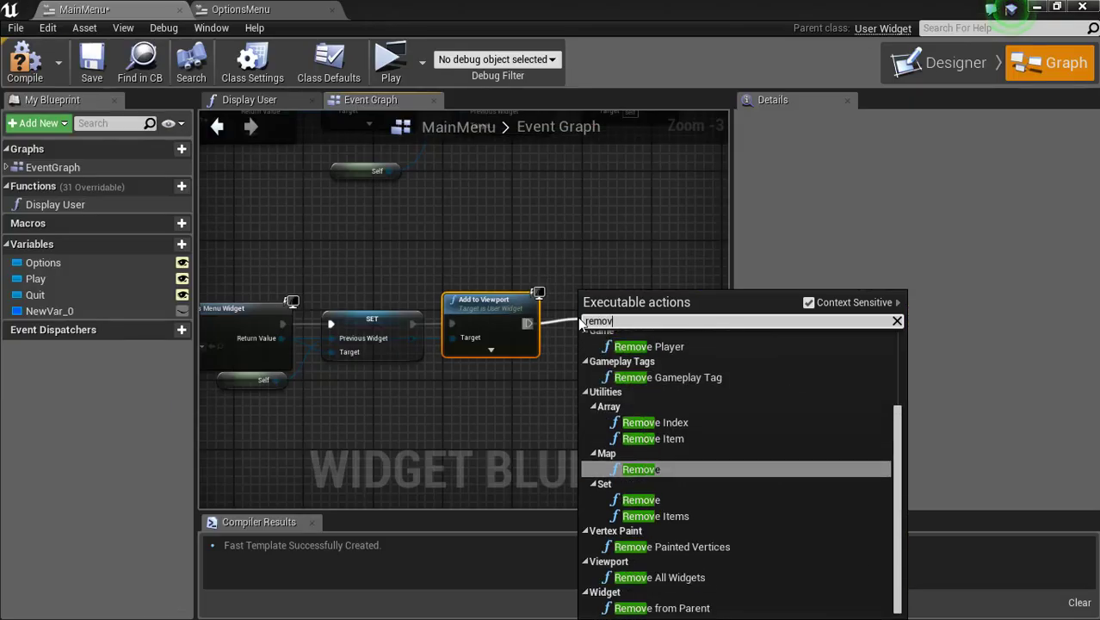
text(e from)
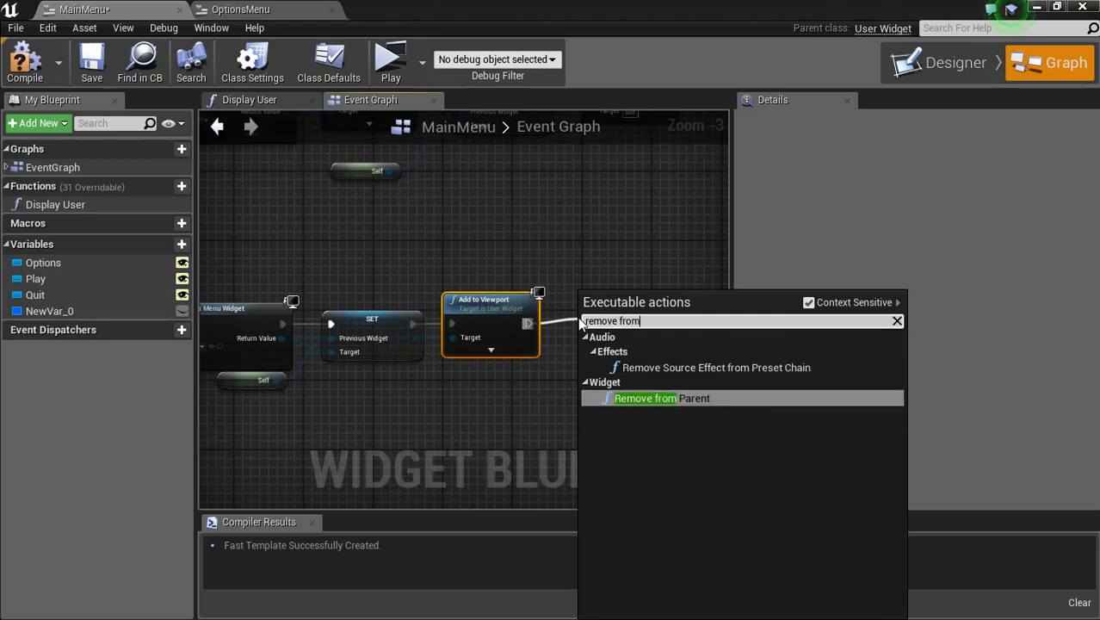
click(689, 398)
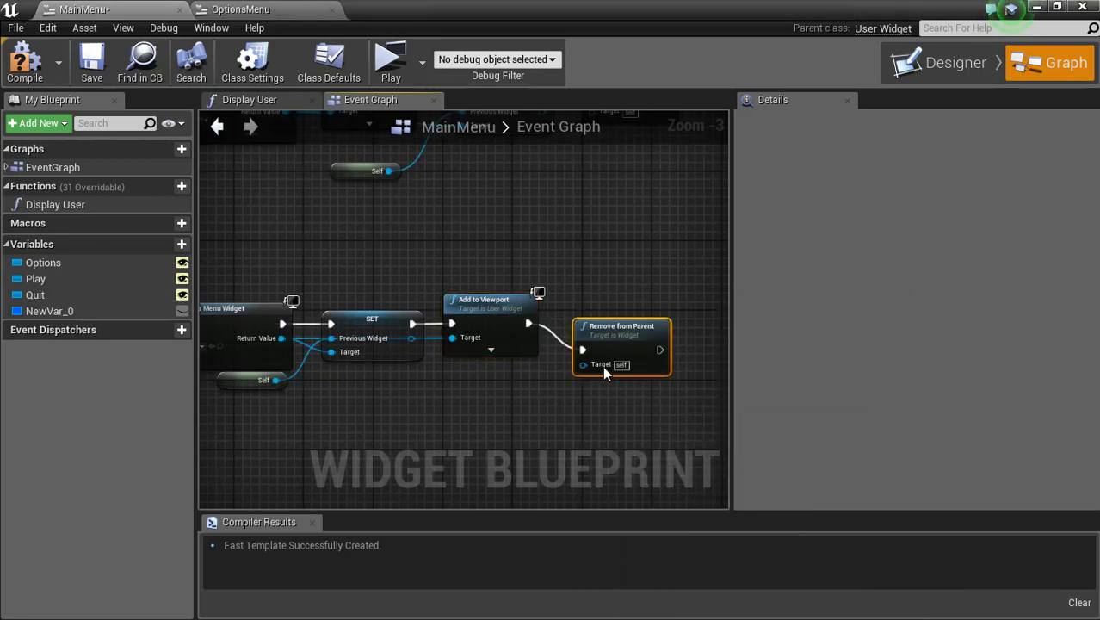
drag(617, 332, 602, 307)
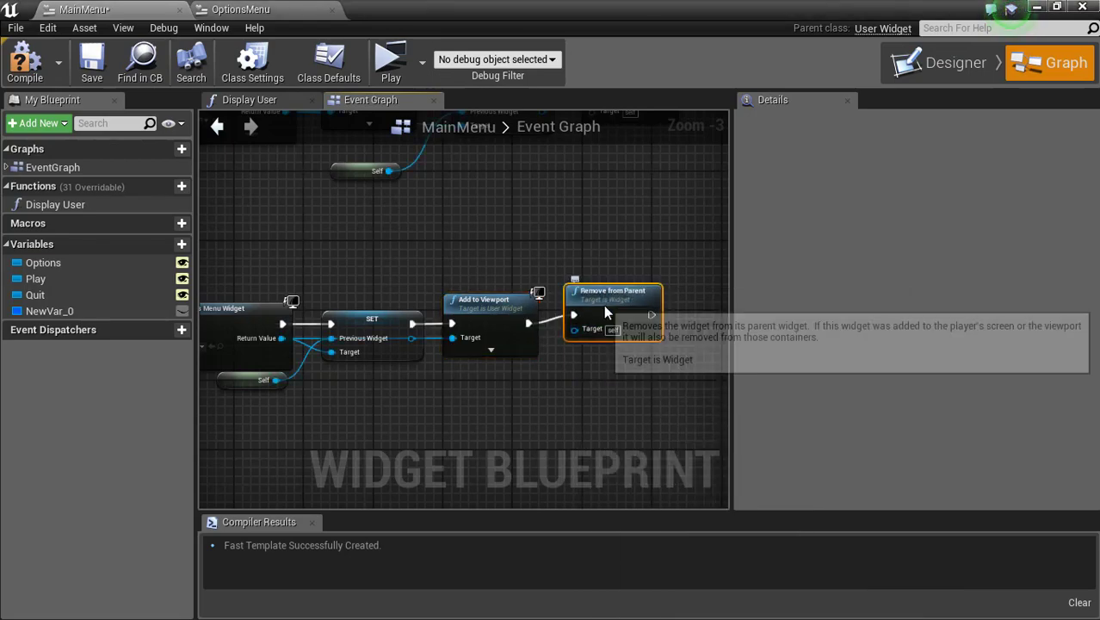
- Save MainMenu and return to the OptionsMenu Designer view
click(92, 65)
click(240, 8)
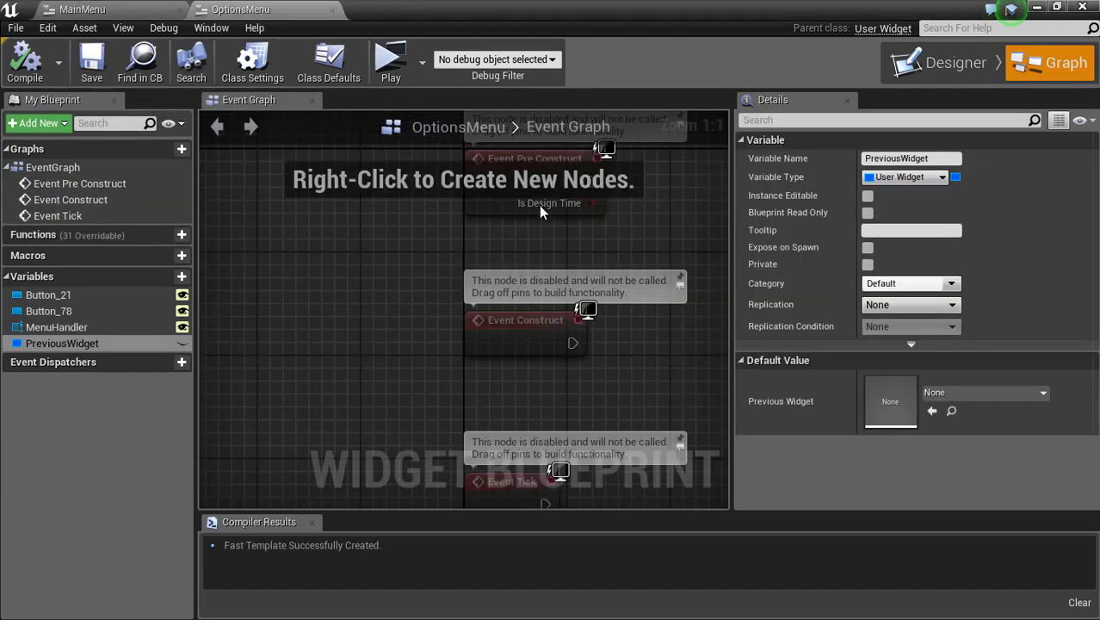
click(947, 63)
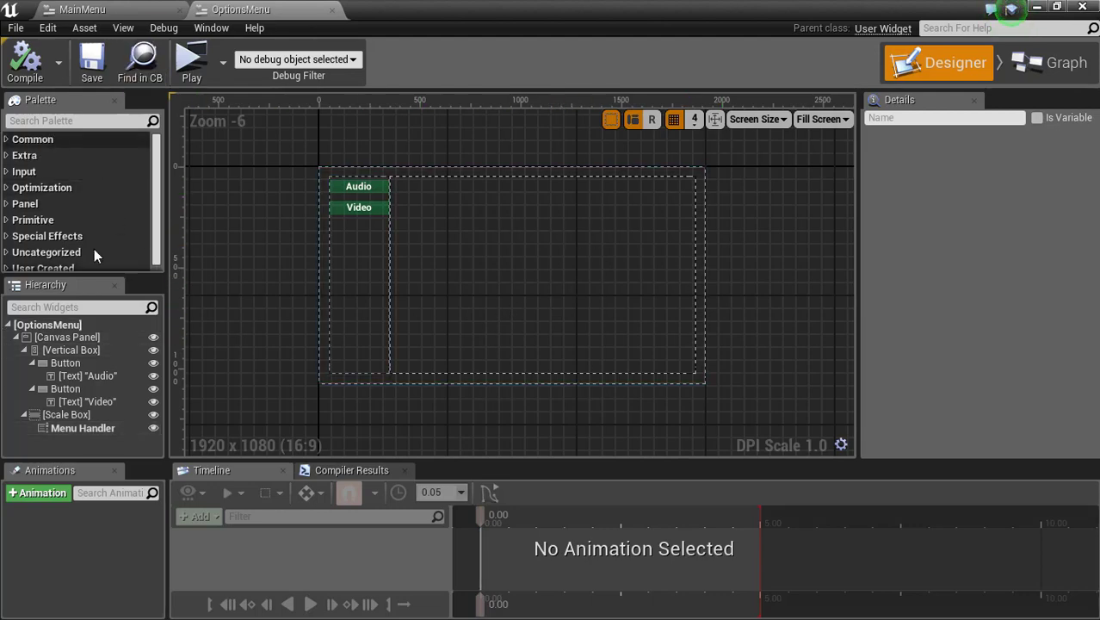
- Add a third button below Video, aligned to the bottom of the box
click(97, 123)
text(but)
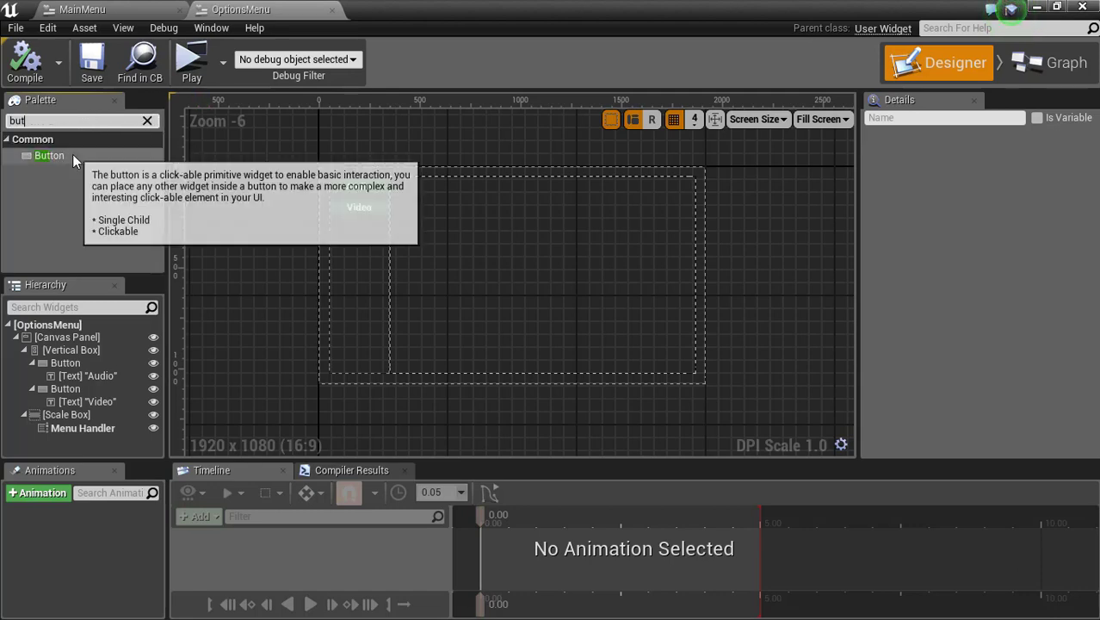
drag(72, 155, 357, 376)
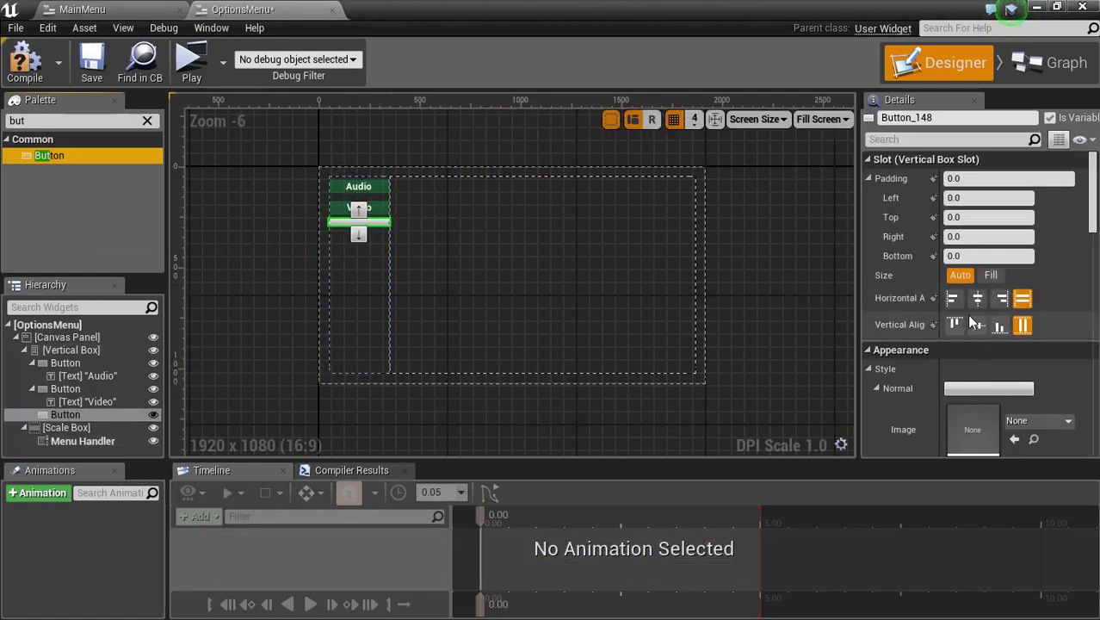
click(998, 330)
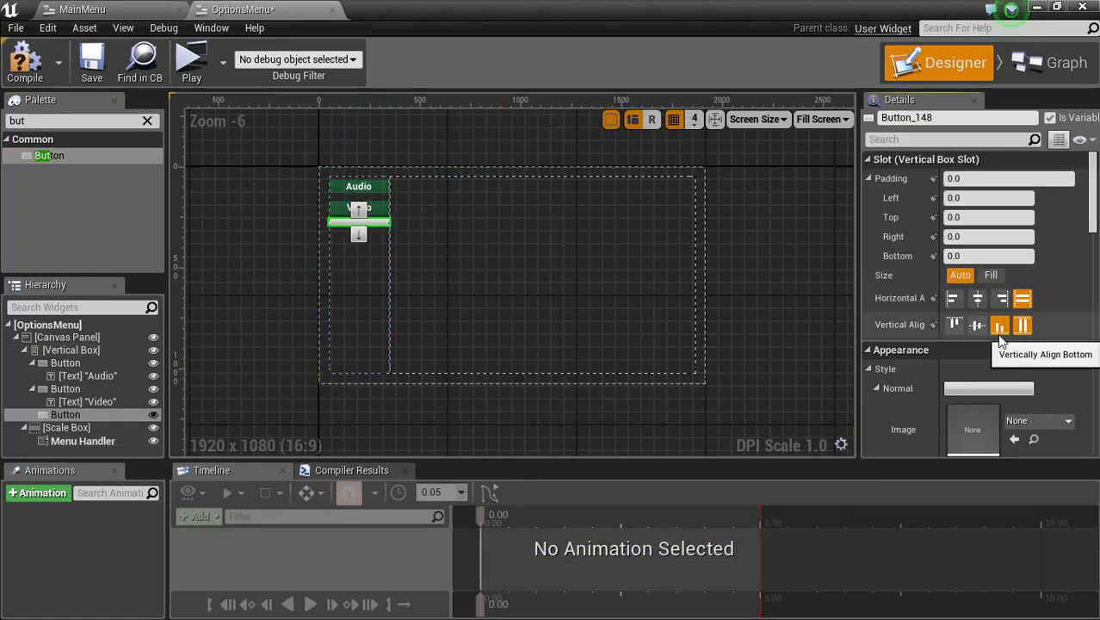
click(990, 275)
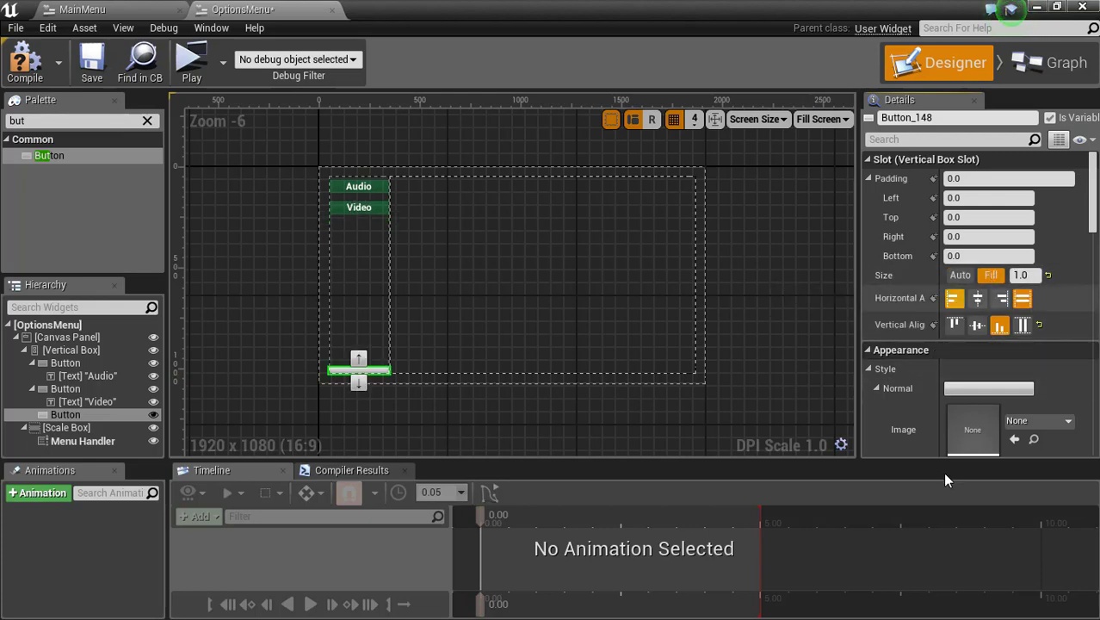
- Put a Text label reading 'Back' in the bottom button with font size 32
scroll(933, 432, down, 2)
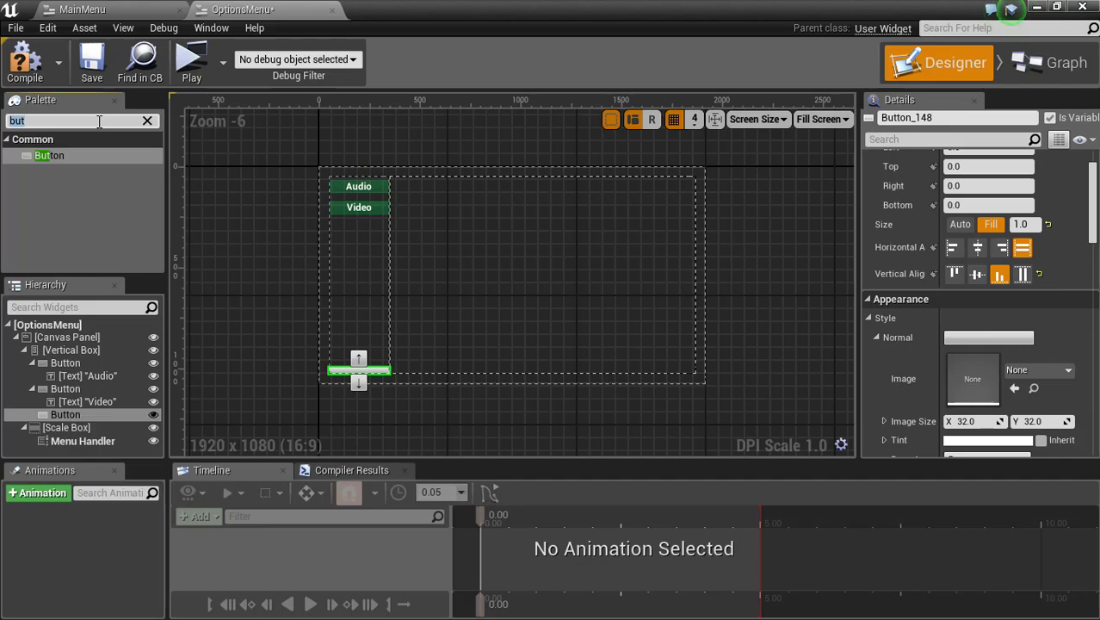
text(Te)
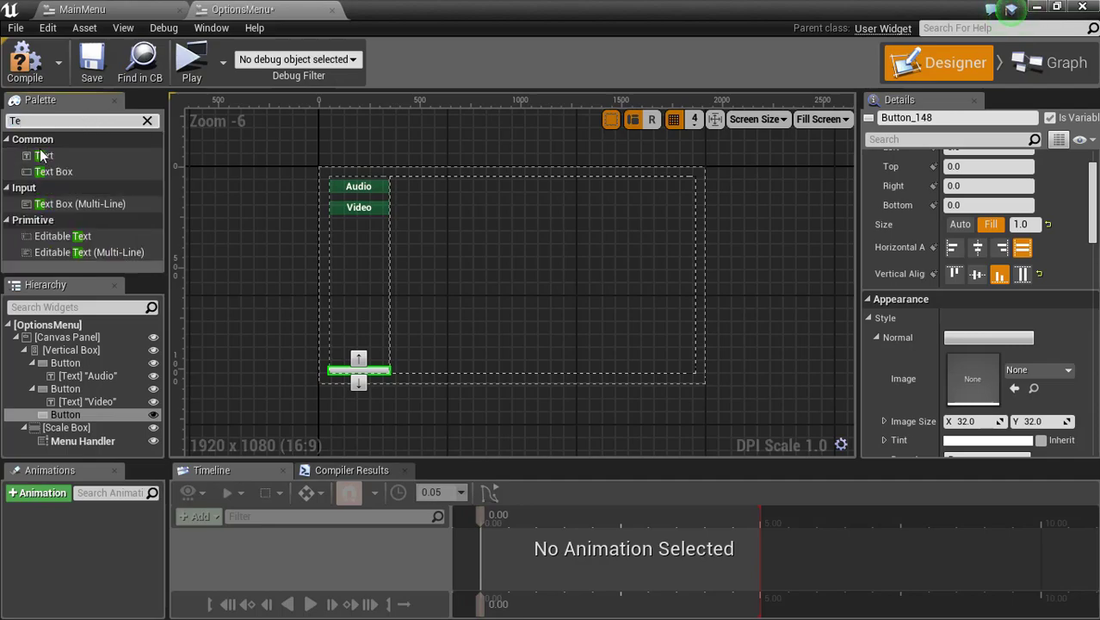
drag(43, 155, 75, 422)
scroll(1027, 365, down, 5)
scroll(1027, 369, down, 2)
scroll(1024, 379, up, 5)
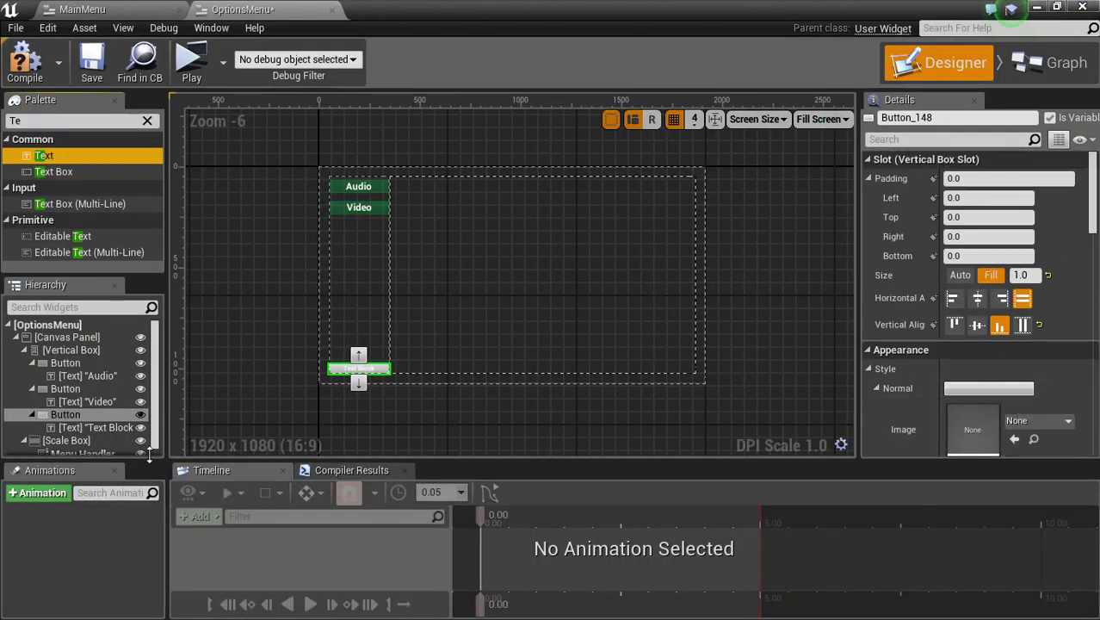
click(86, 428)
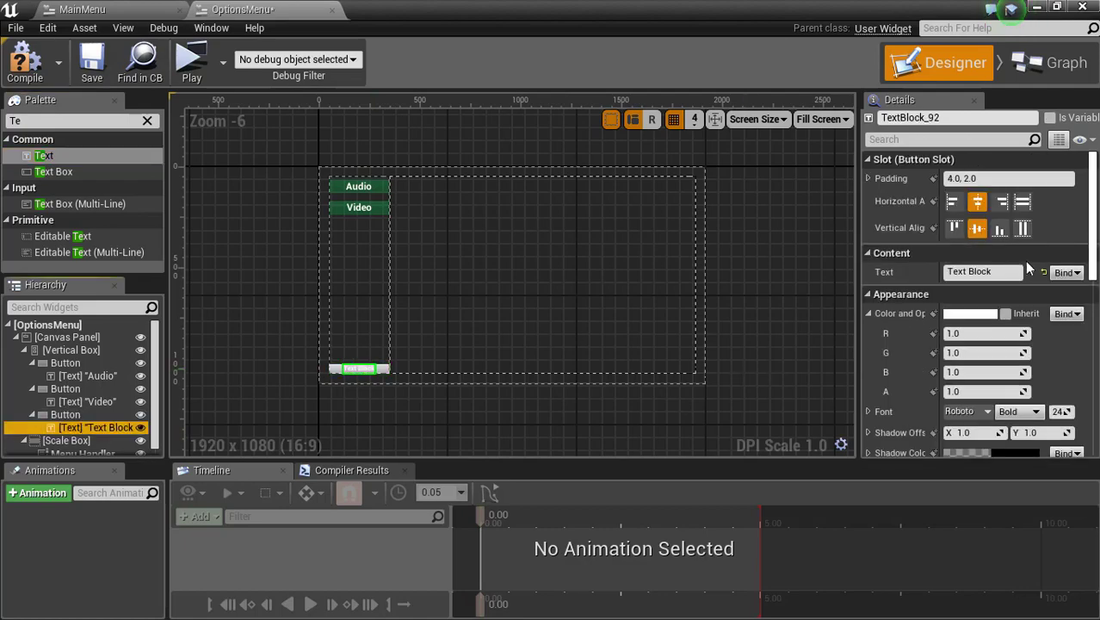
click(969, 272)
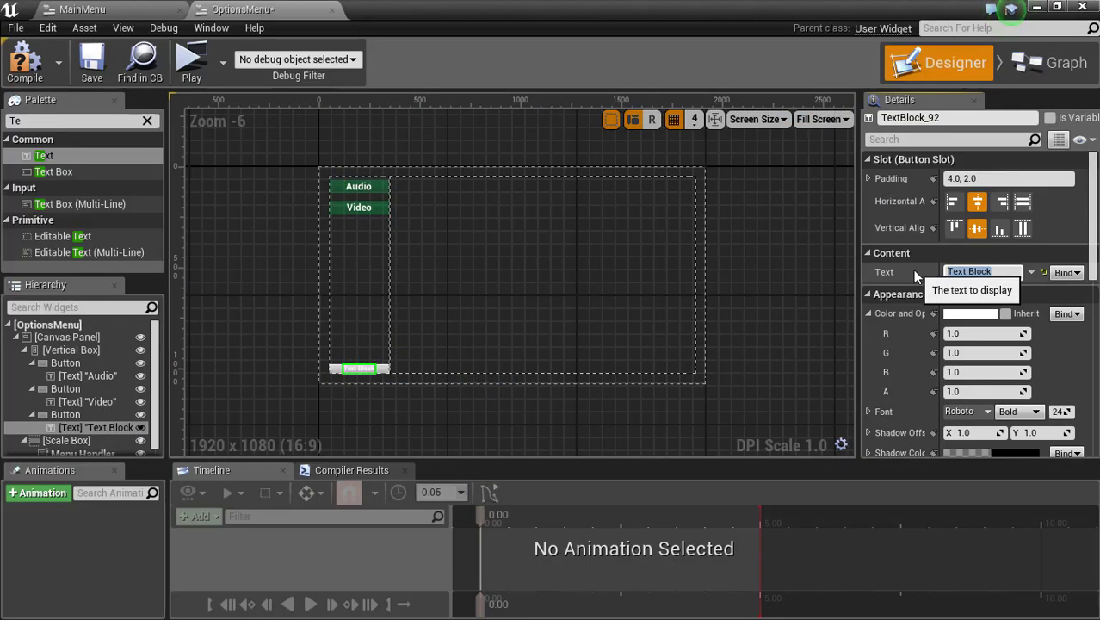
text(Back)
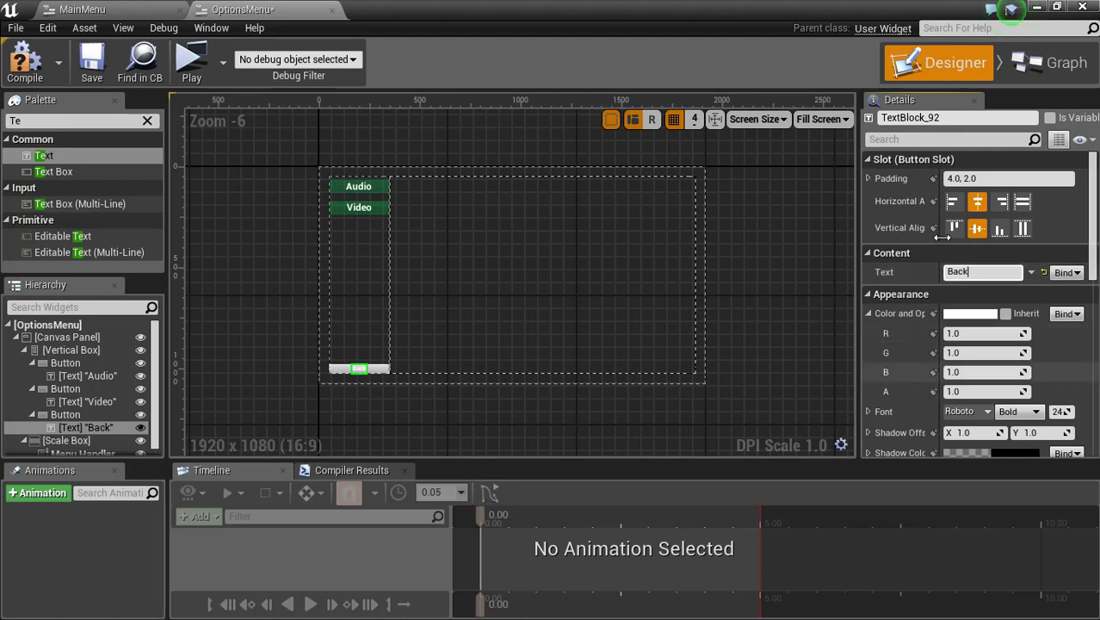
scroll(1061, 308, down, 3)
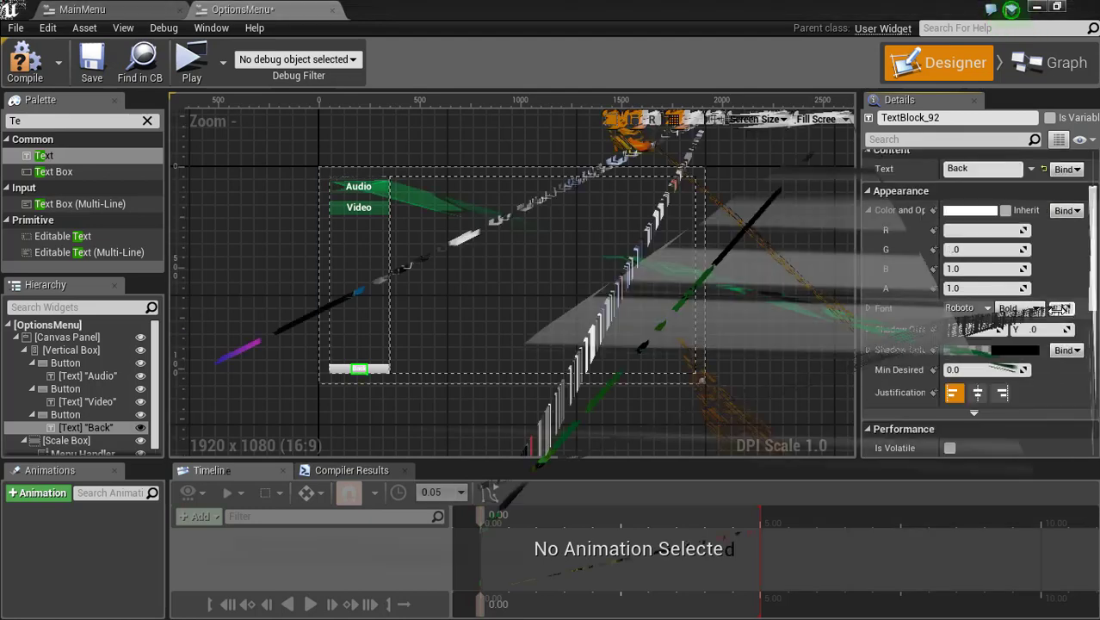
key(Return)
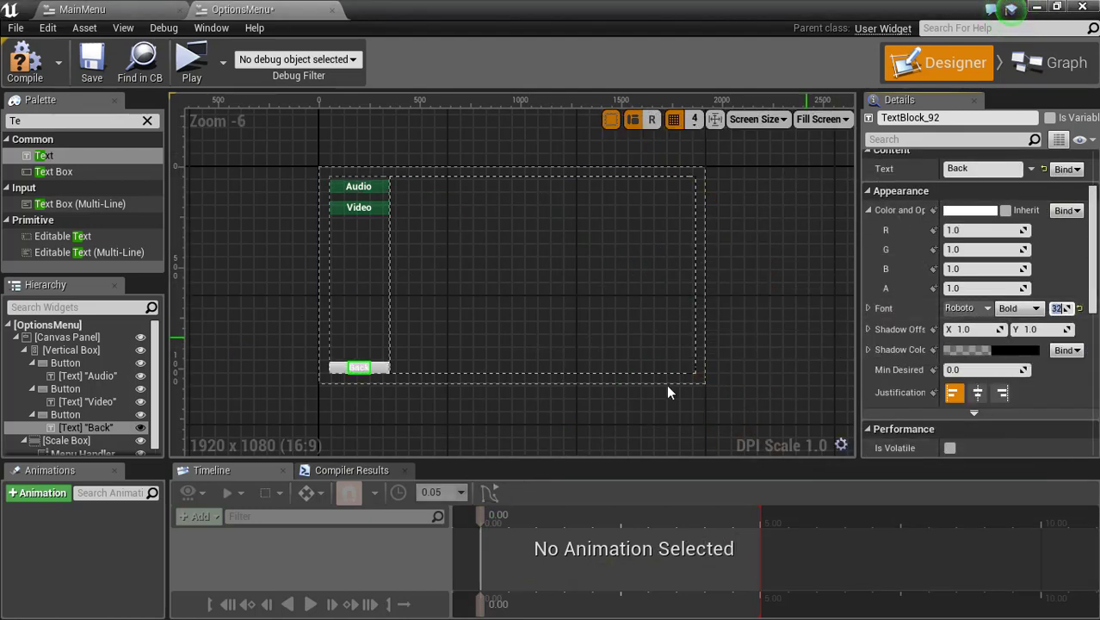
- Copy the Video button's Style and paste it onto the Back button
click(370, 208)
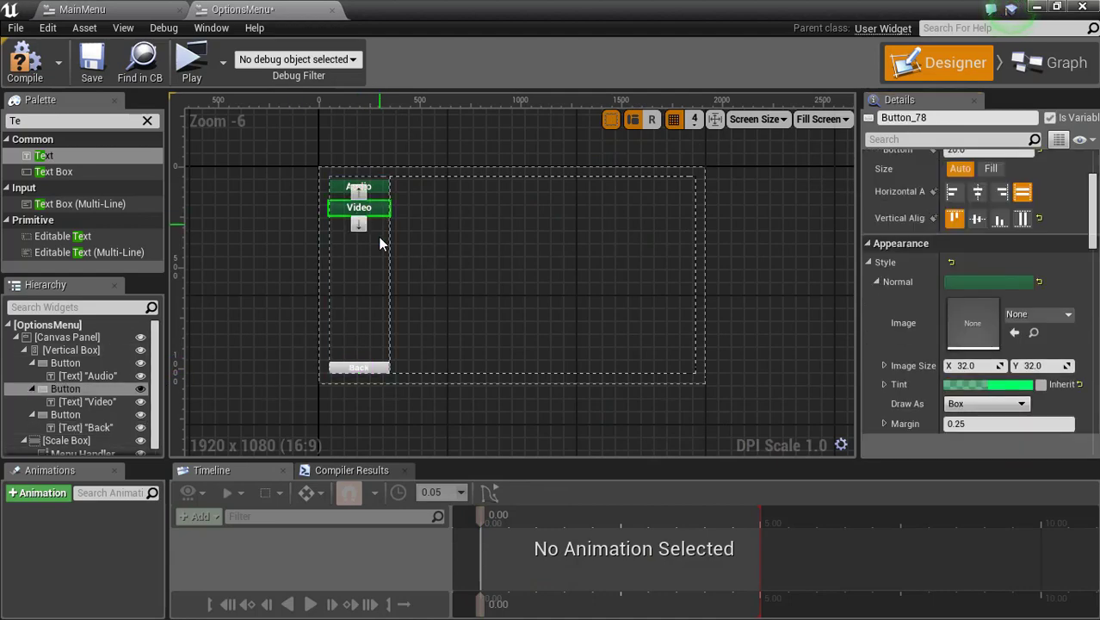
right_click(885, 263)
click(910, 325)
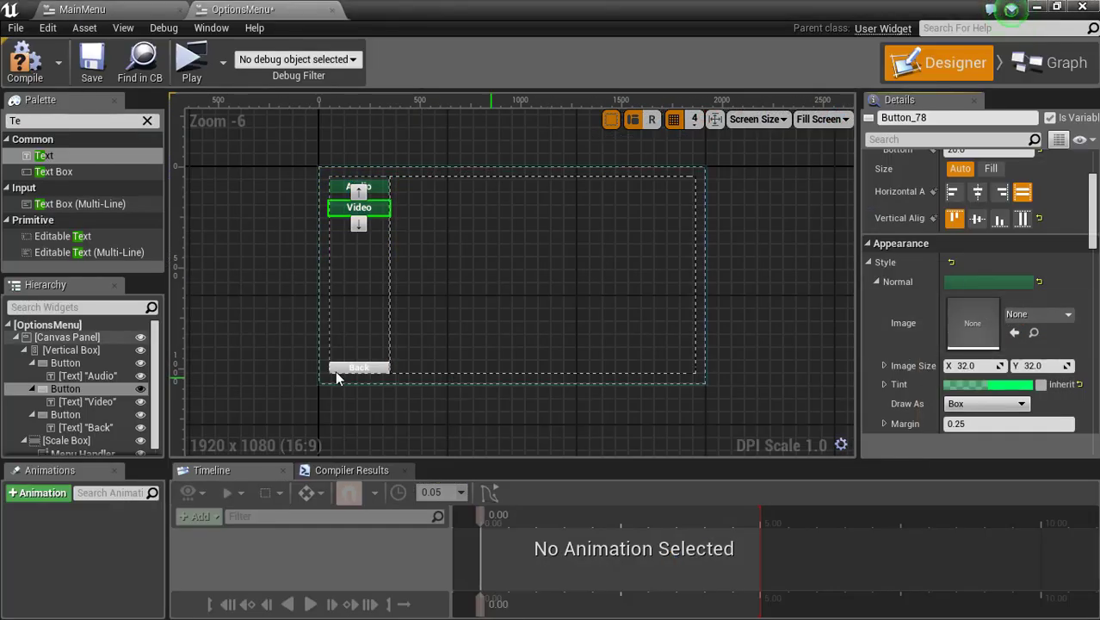
click(77, 414)
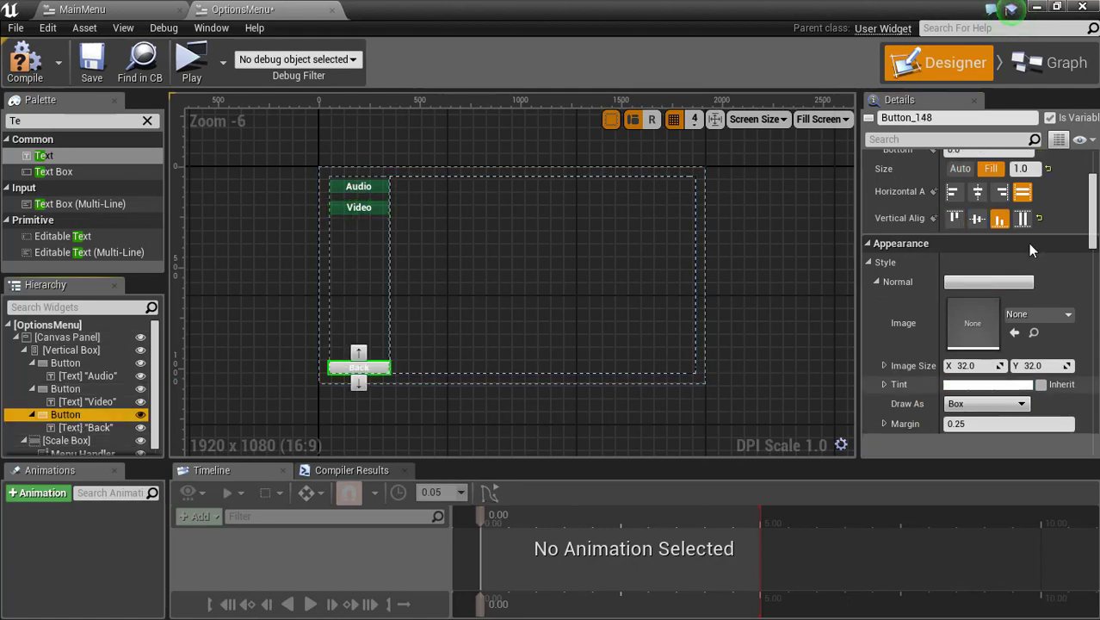
right_click(887, 262)
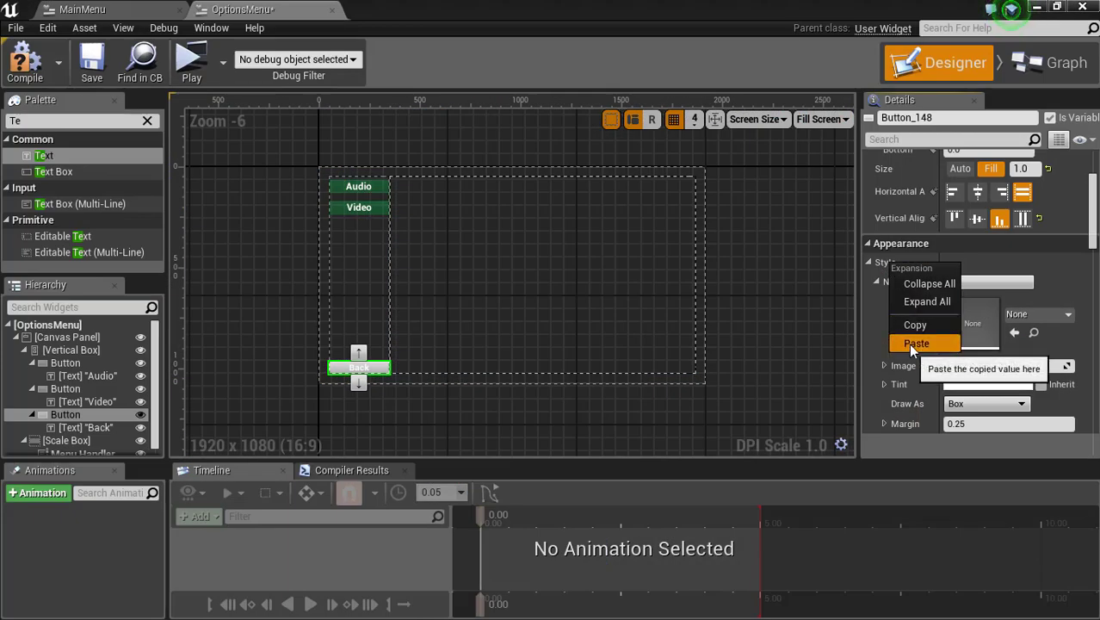
click(908, 343)
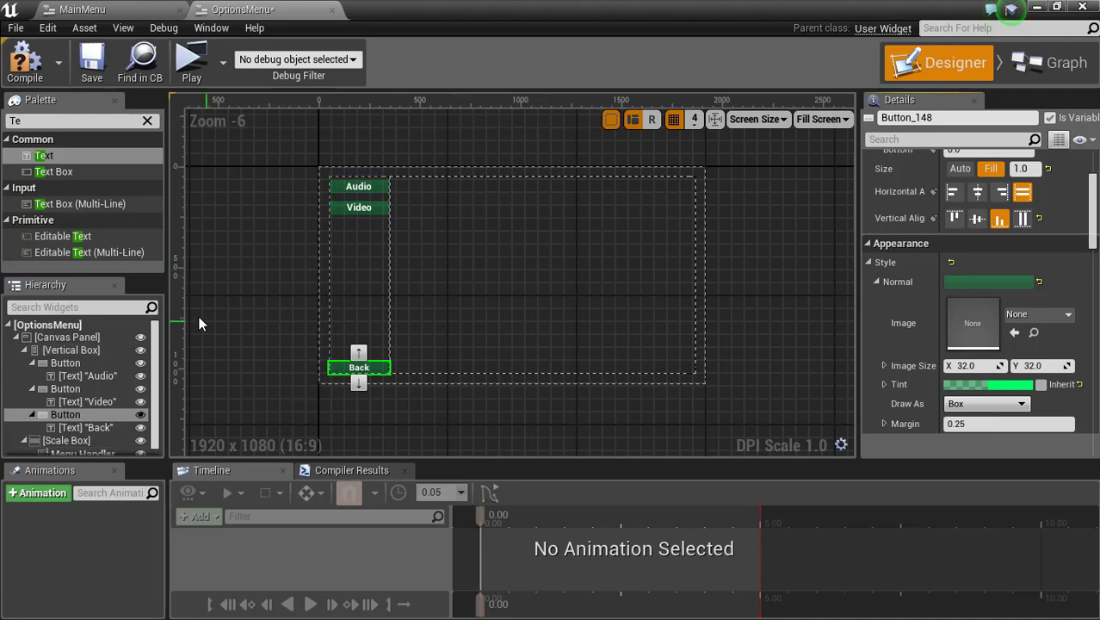
- Rename the first two buttons to Audio and Video in the Details name field
click(69, 362)
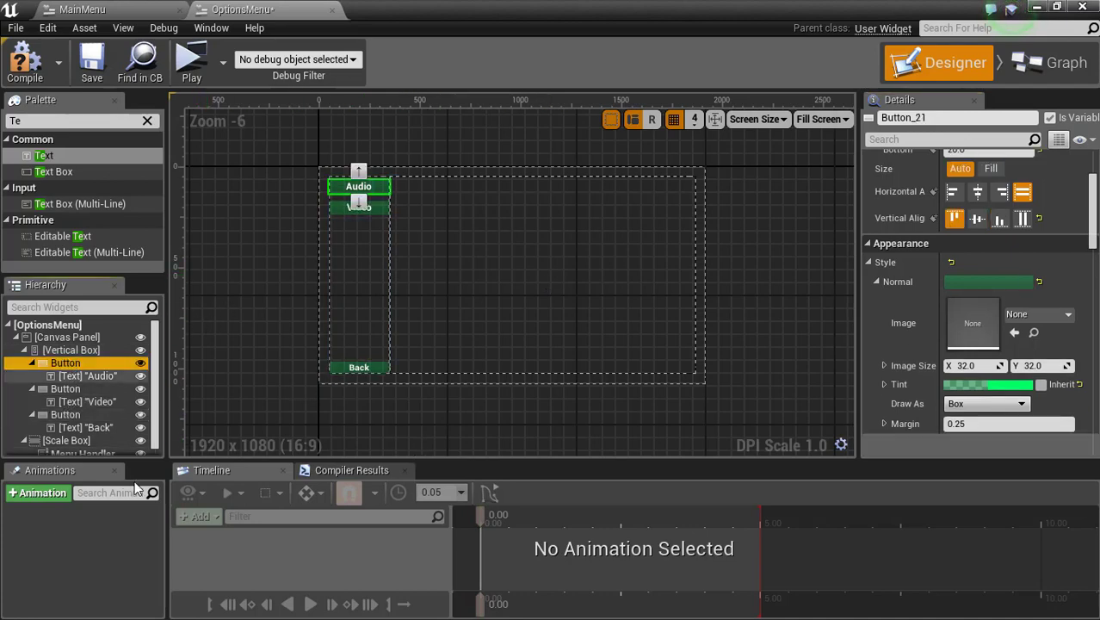
click(928, 118)
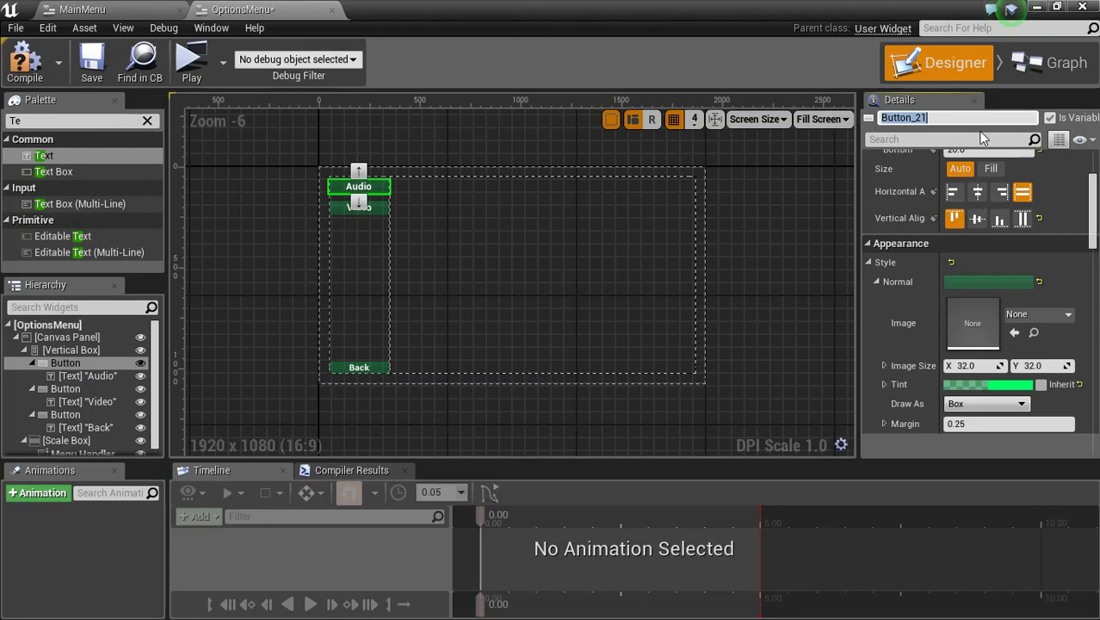
text(Audio)
key(Return)
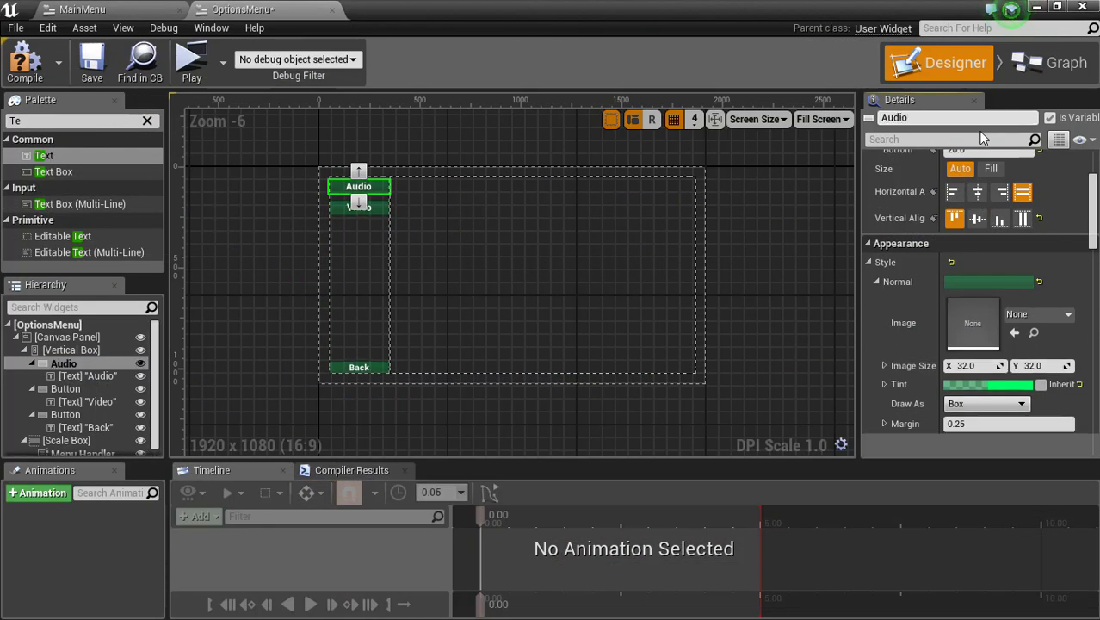
click(66, 388)
click(946, 119)
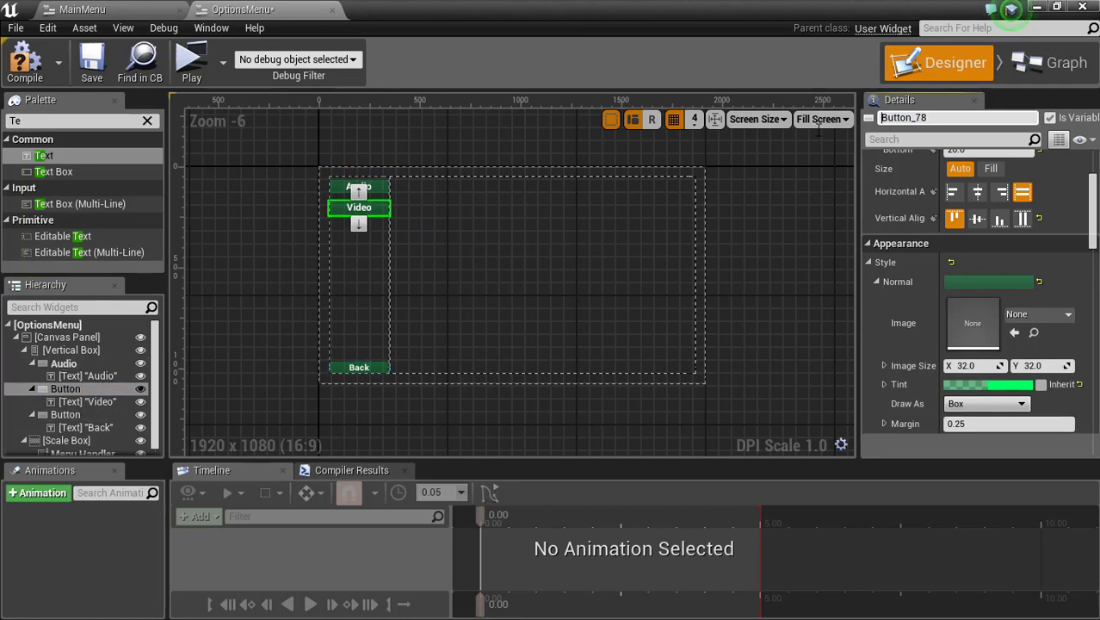
drag(977, 119, 857, 120)
text(Video)
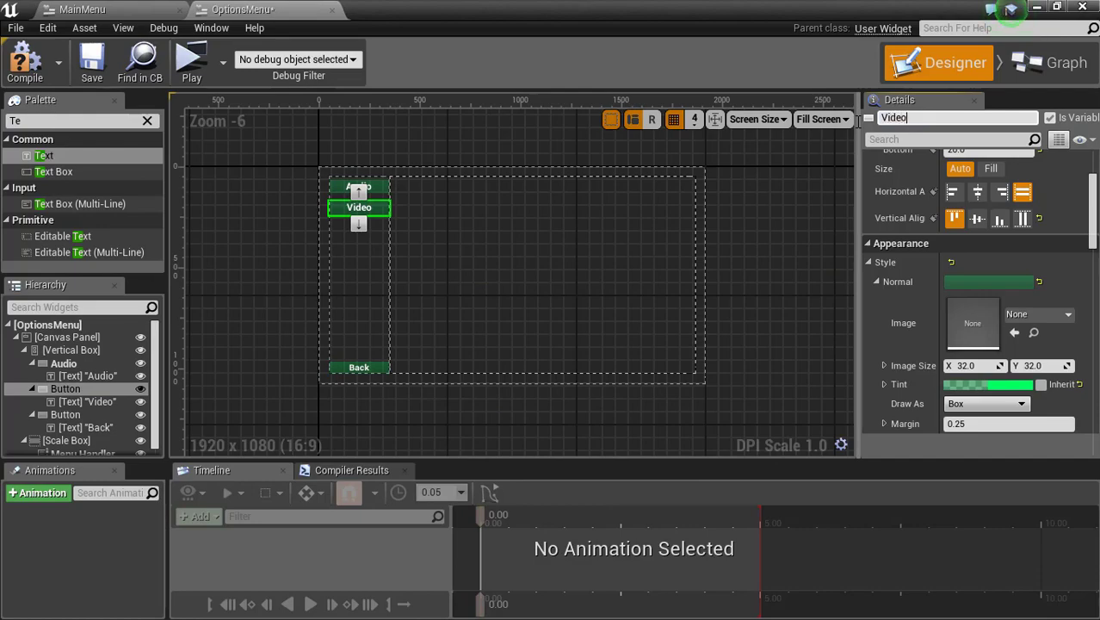
key(Return)
- Rename the bottom button to Back and compile the options menu widget
click(84, 417)
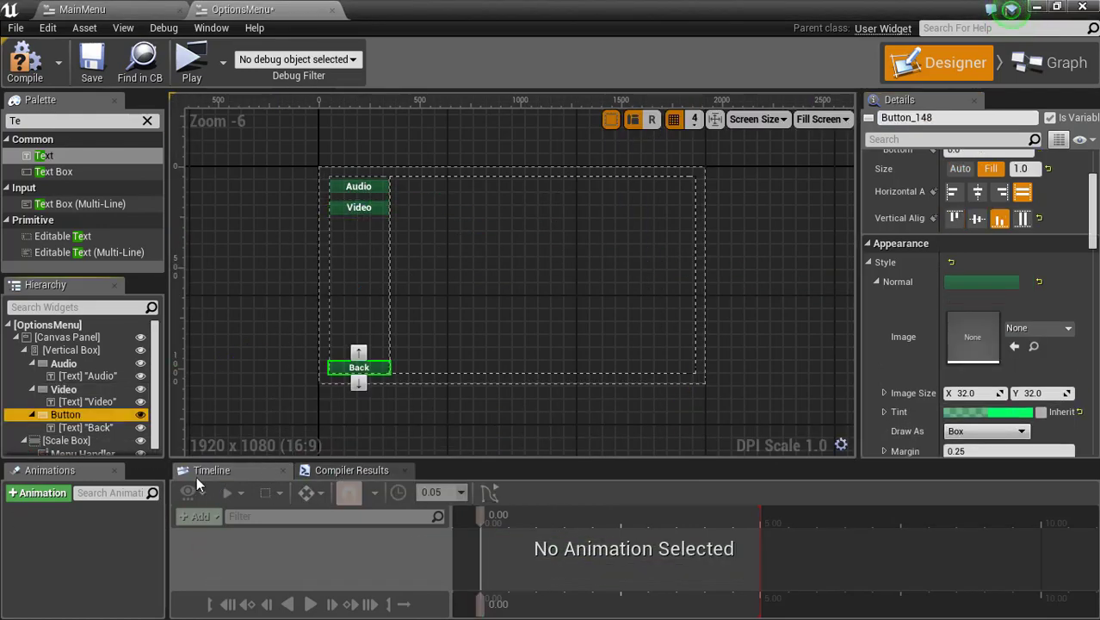
drag(952, 118, 838, 121)
click(956, 120)
text(Back)
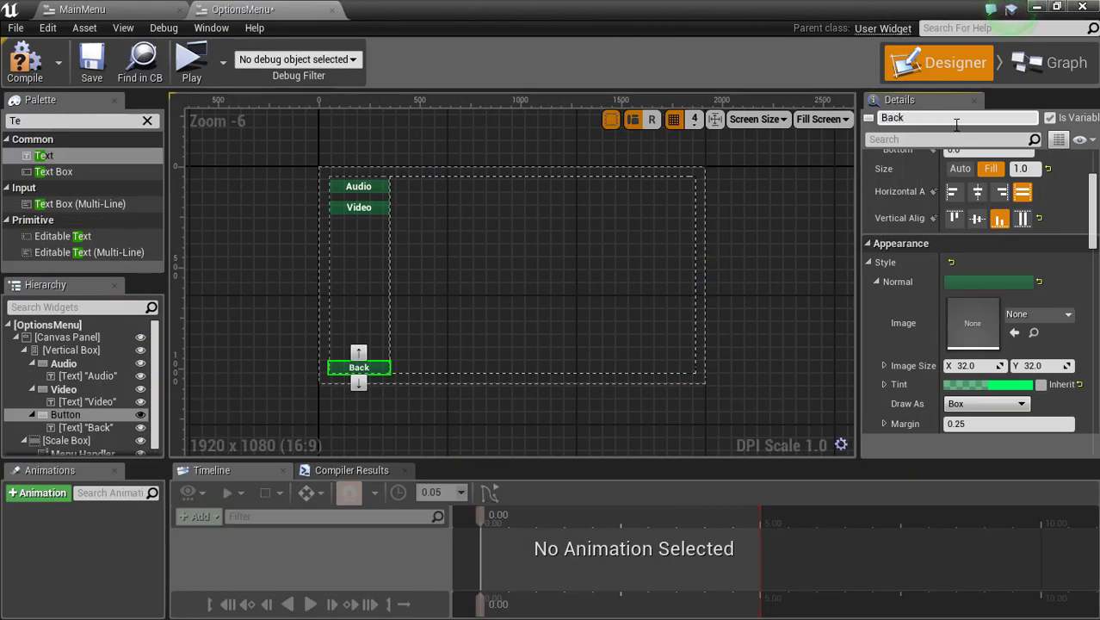
key(Return)
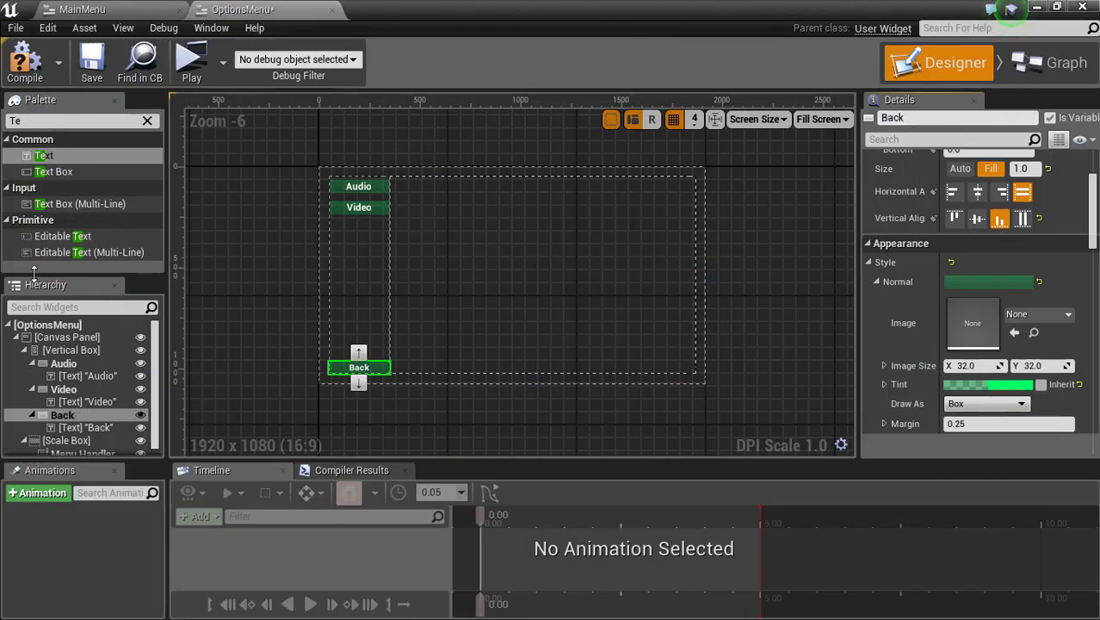
click(15, 60)
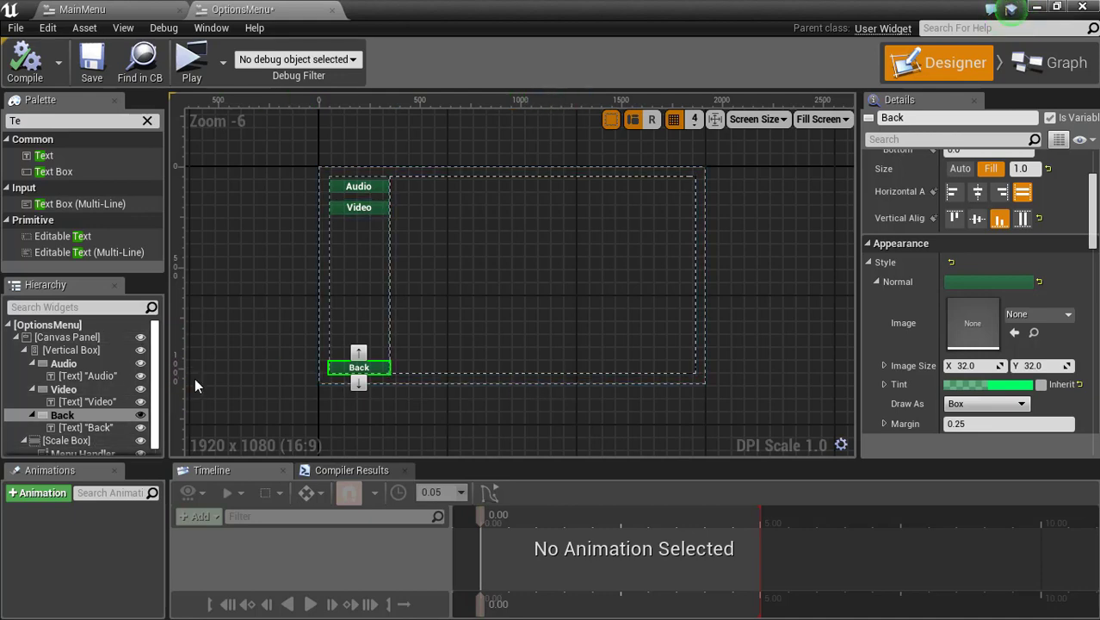
- Create the Back button's On Clicked event that adds PreviousWidget to the viewport
scroll(1062, 228, down, 3)
scroll(1033, 236, down, 10)
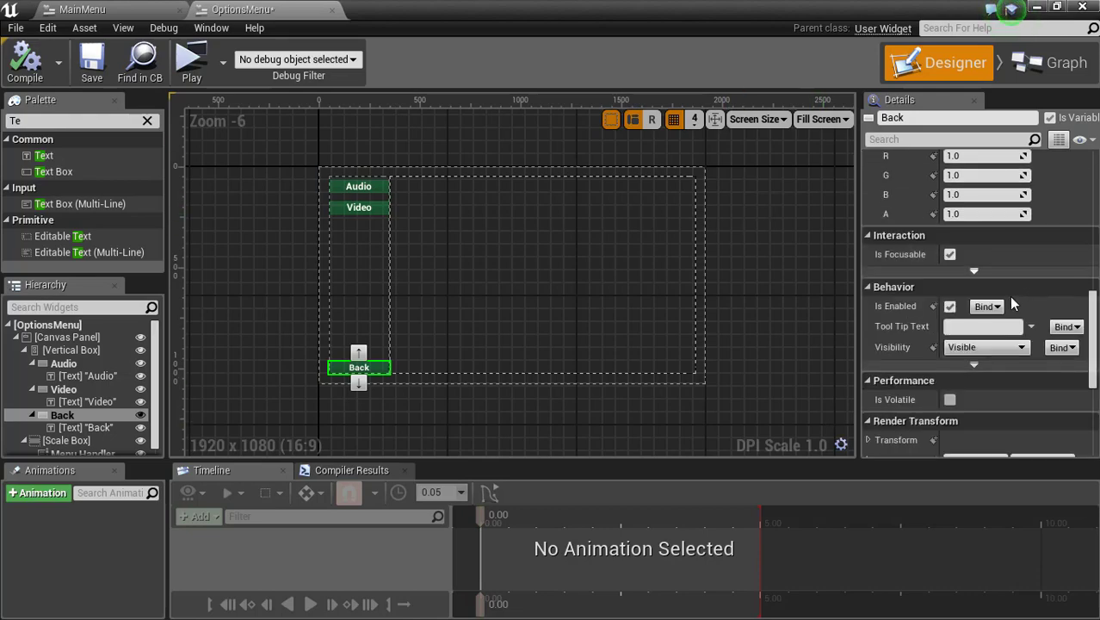
scroll(990, 353, down, 8)
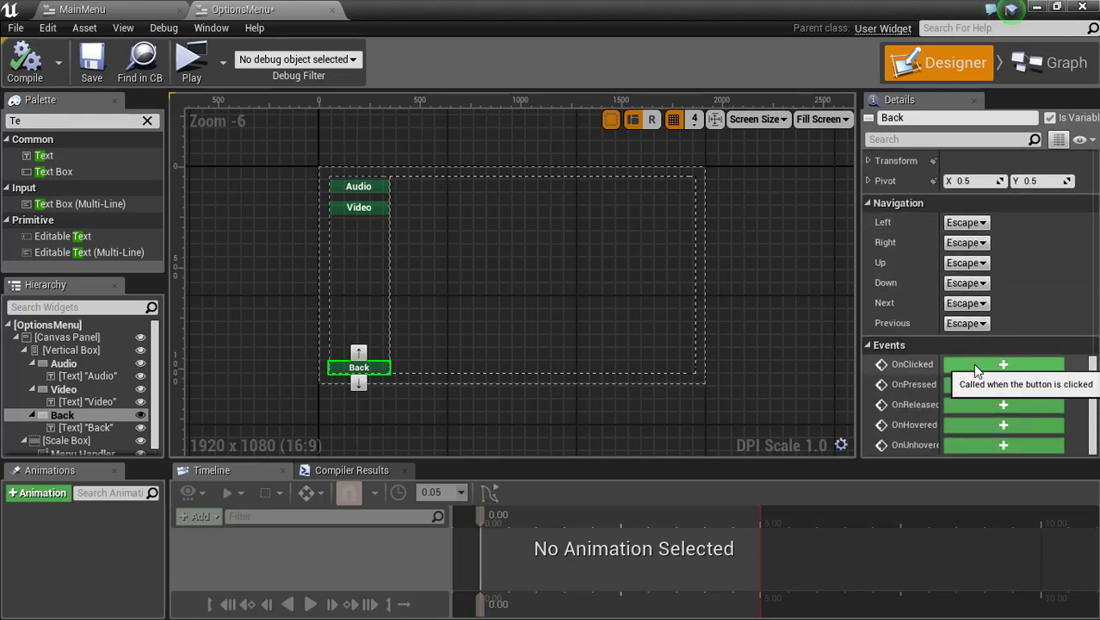
click(975, 366)
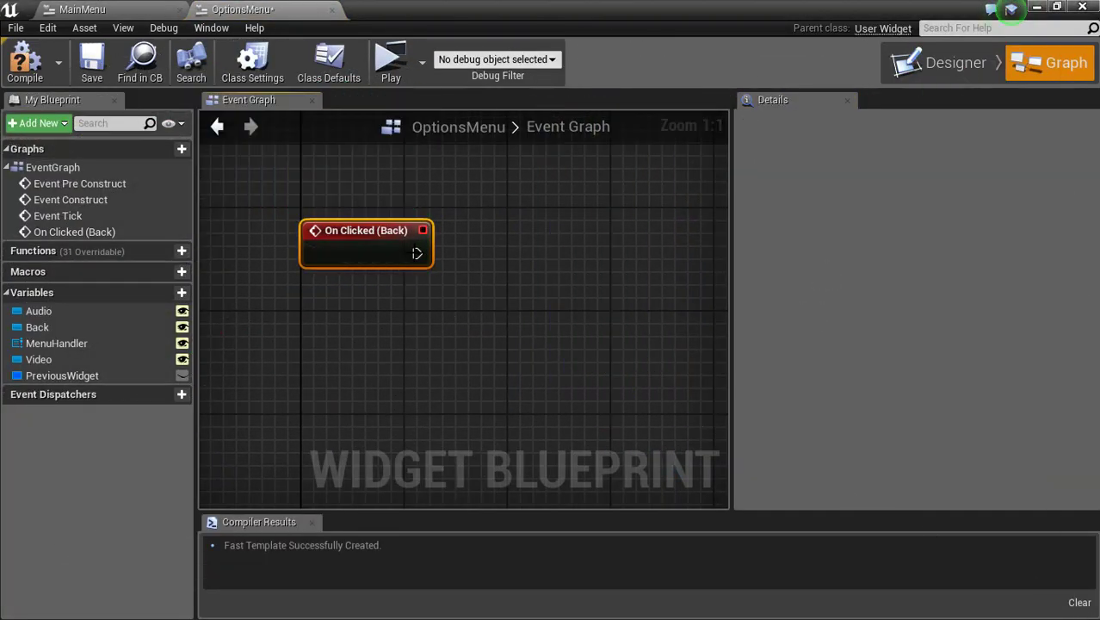
drag(38, 373, 585, 237)
click(379, 309)
text(add to)
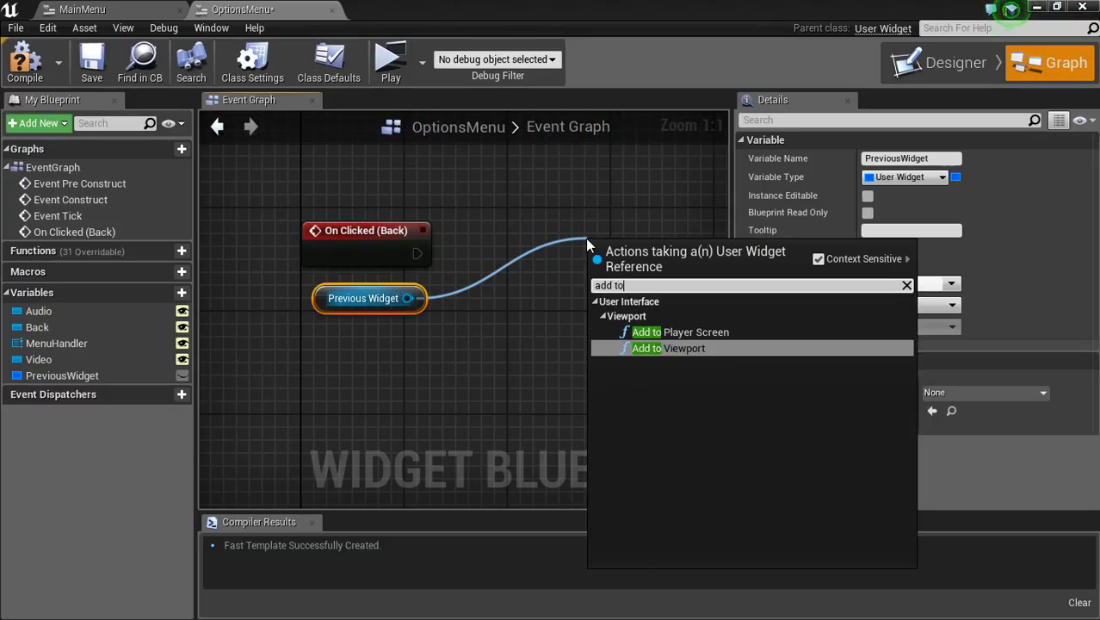
key(Return)
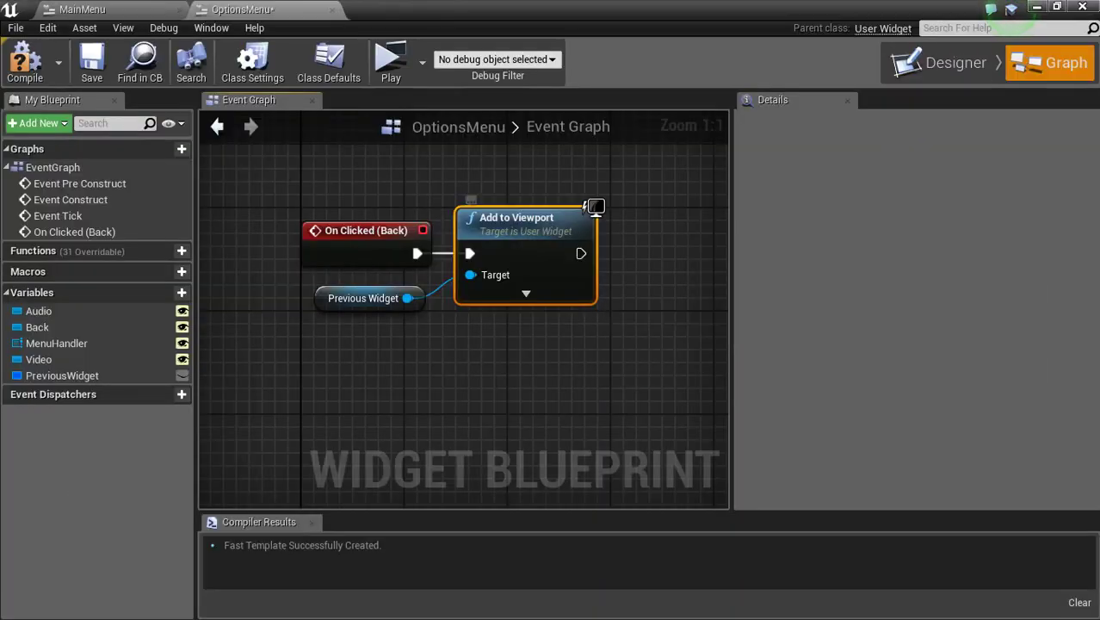
- Add Remove from Parent after Add to Viewport, compile, and launch a standalone game preview
right_drag(573, 252, 486, 262)
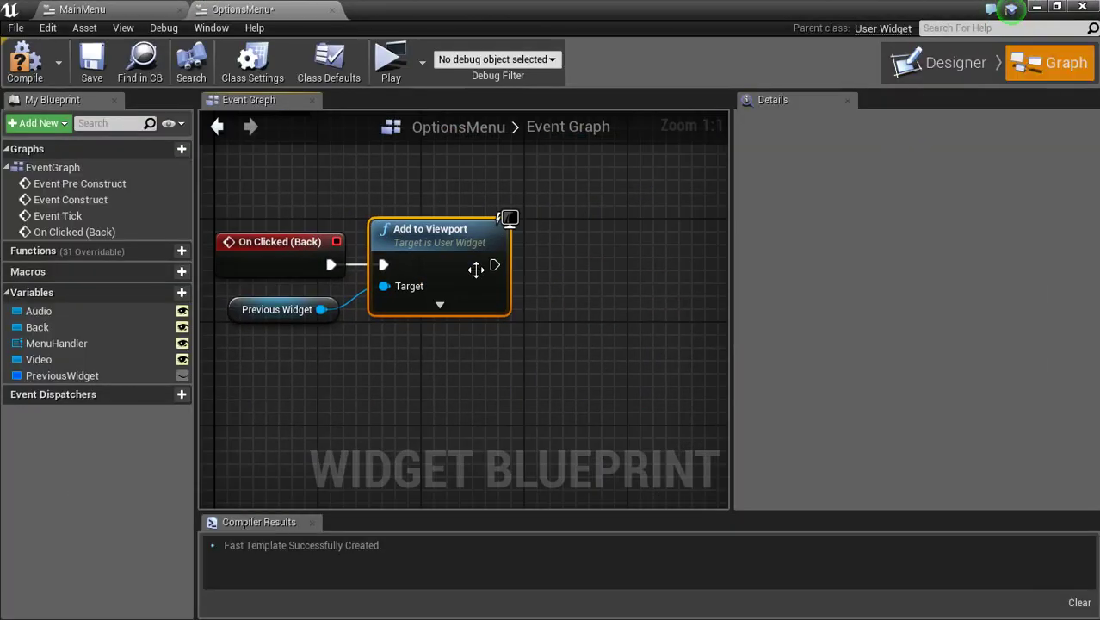
drag(493, 264, 567, 274)
text(remove)
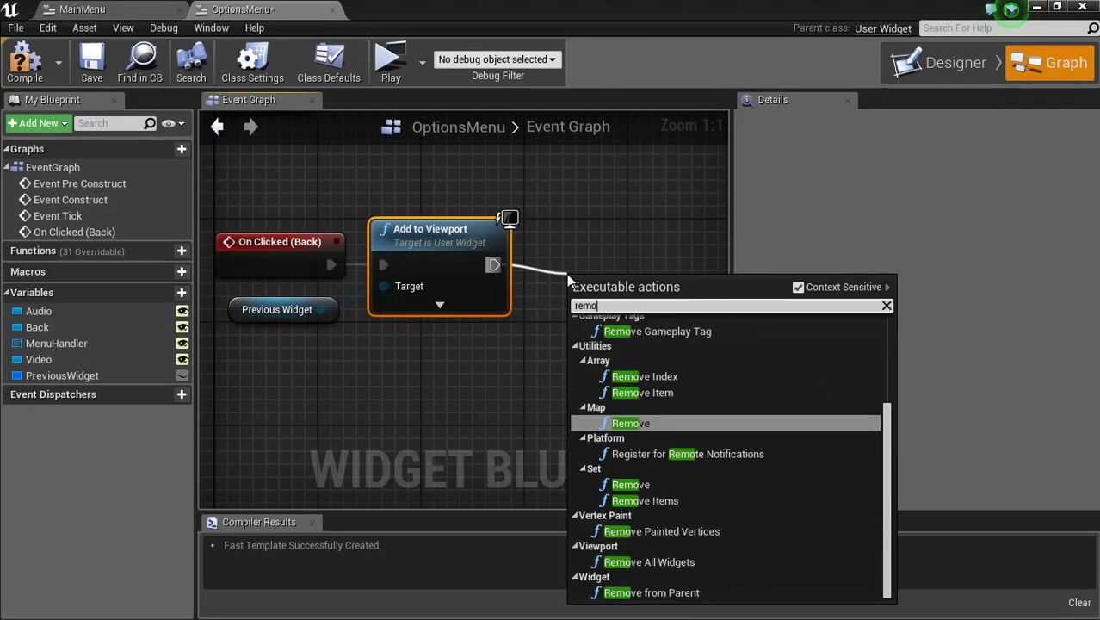
text(fro)
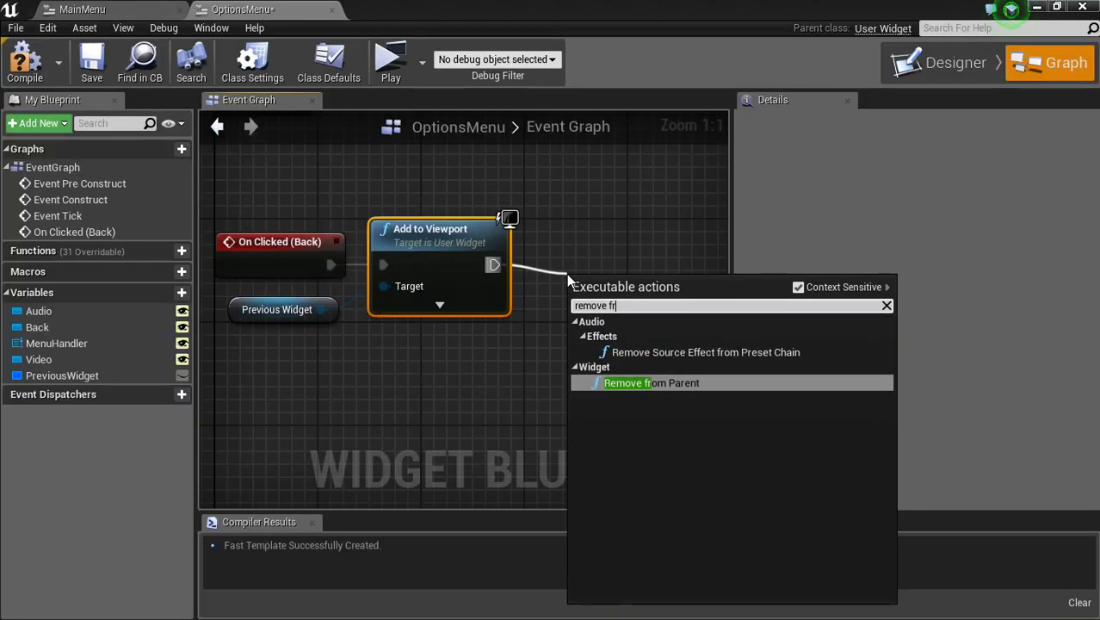
key(Return)
drag(613, 328, 587, 276)
click(25, 59)
click(389, 62)
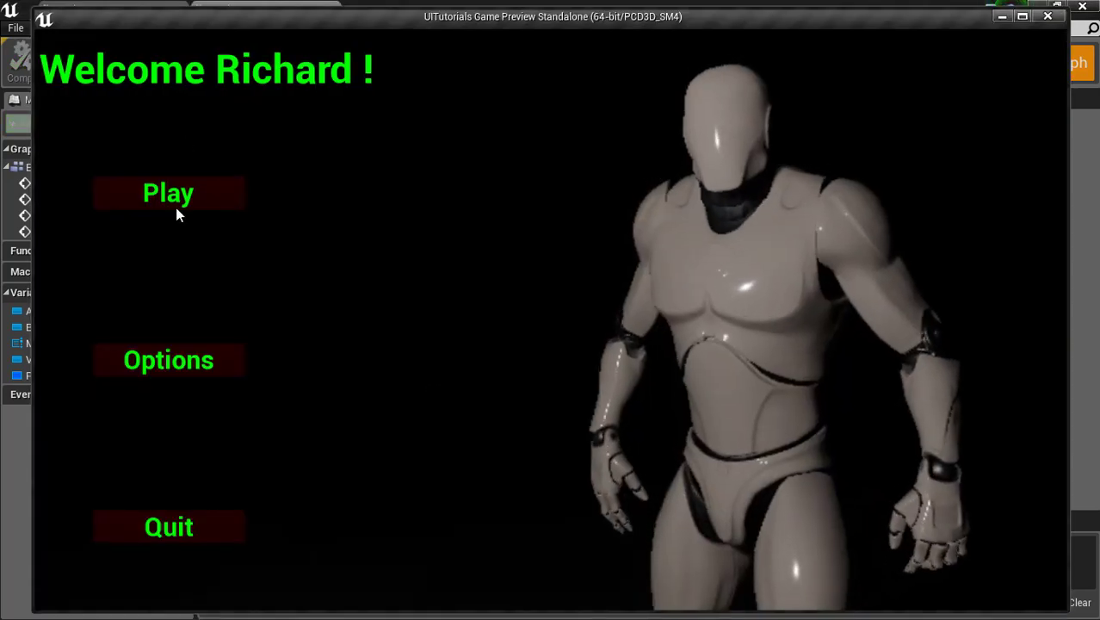
- In the preview, open Options, return with Back to the main menu, then Quit
click(196, 361)
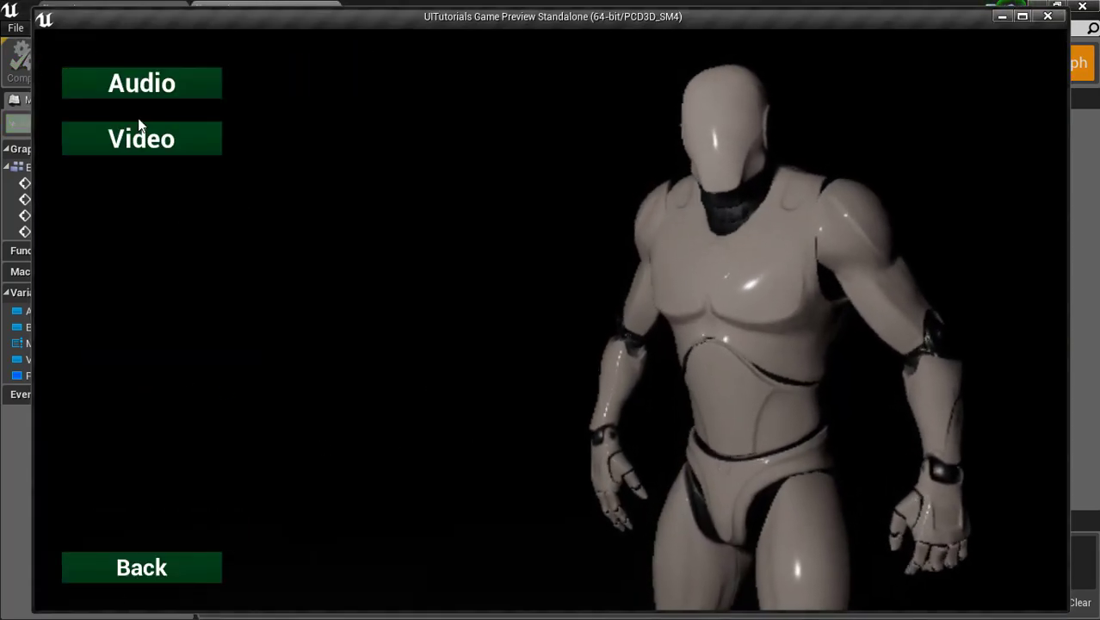
click(202, 569)
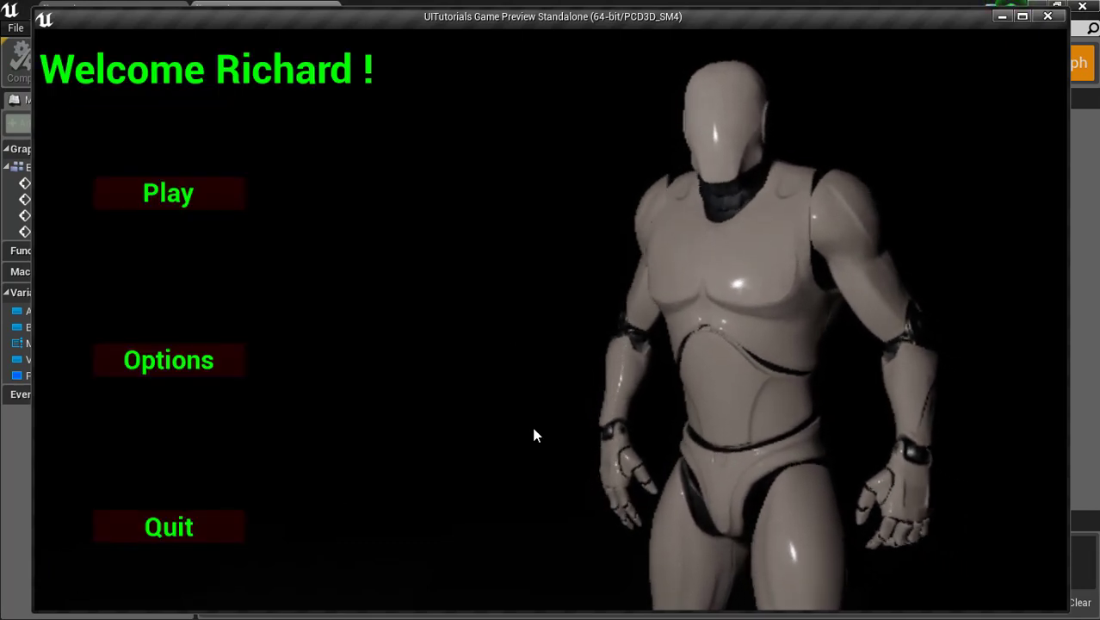
click(169, 527)
- Switch to the MainMenu event graph, glance back at OptionsMenu, then return to review MainMenu
right_drag(466, 421, 433, 394)
scroll(444, 343, down, 8)
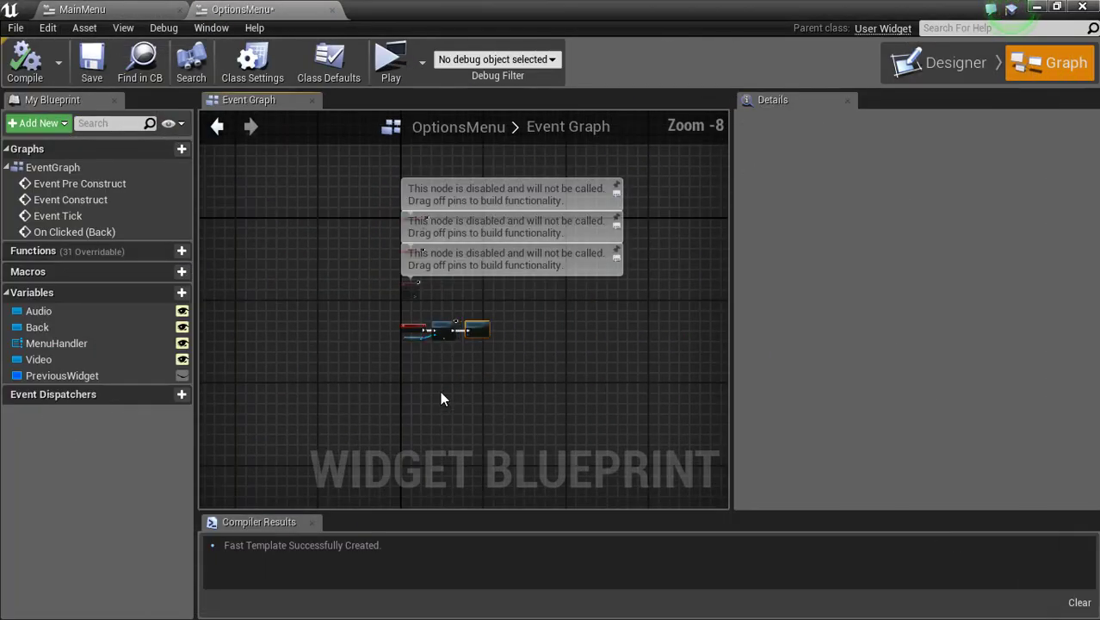
click(123, 9)
scroll(421, 298, down, 5)
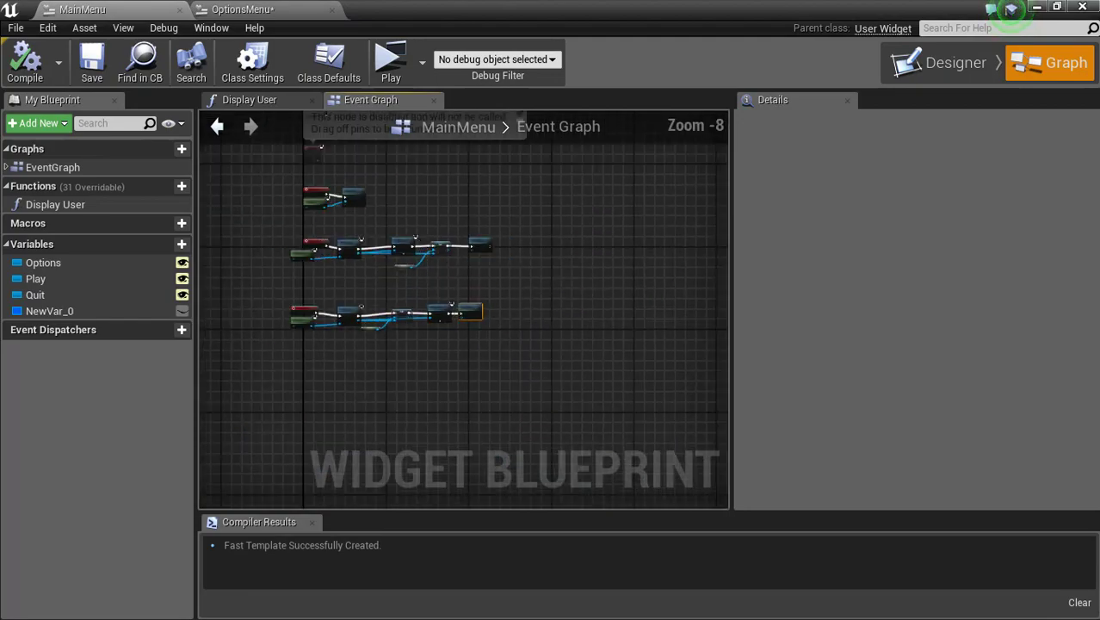
scroll(361, 285, up, 5)
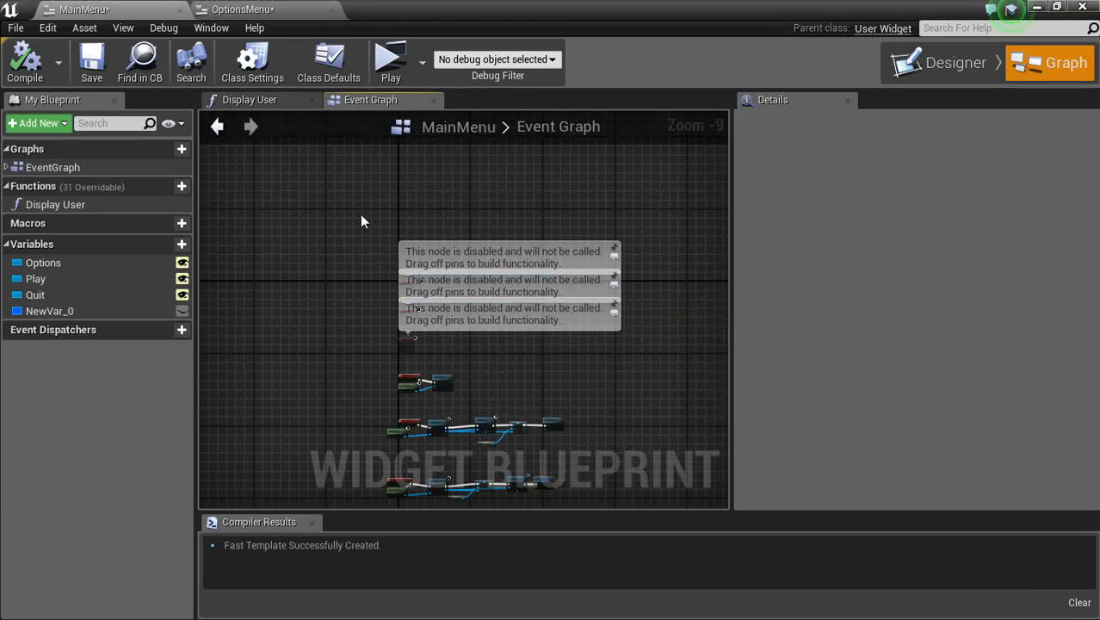
click(287, 10)
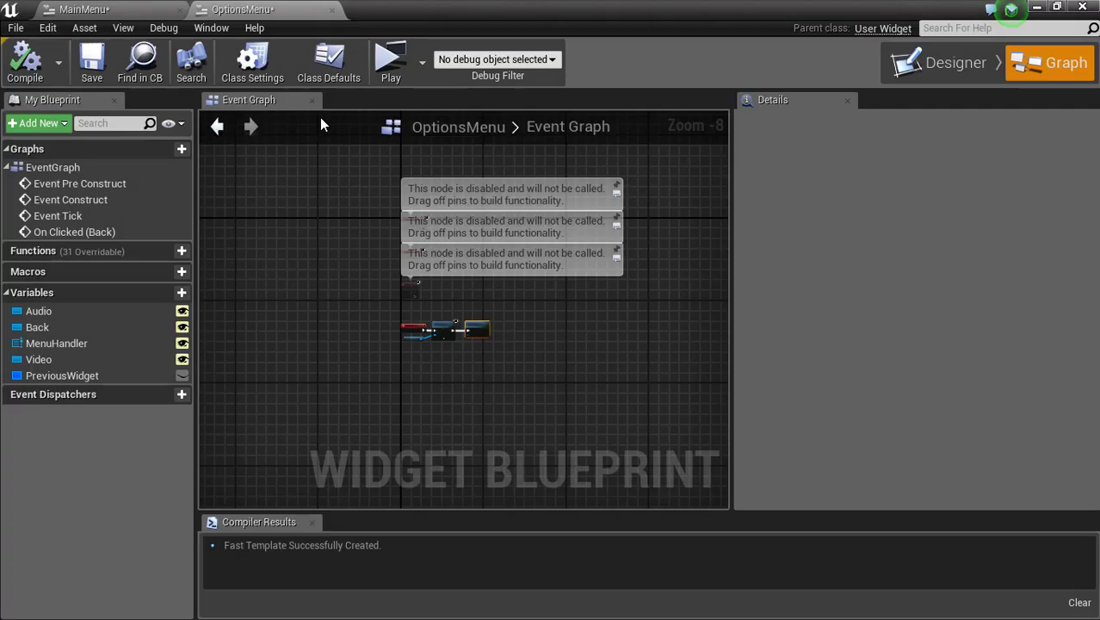
click(114, 9)
right_drag(486, 434, 495, 347)
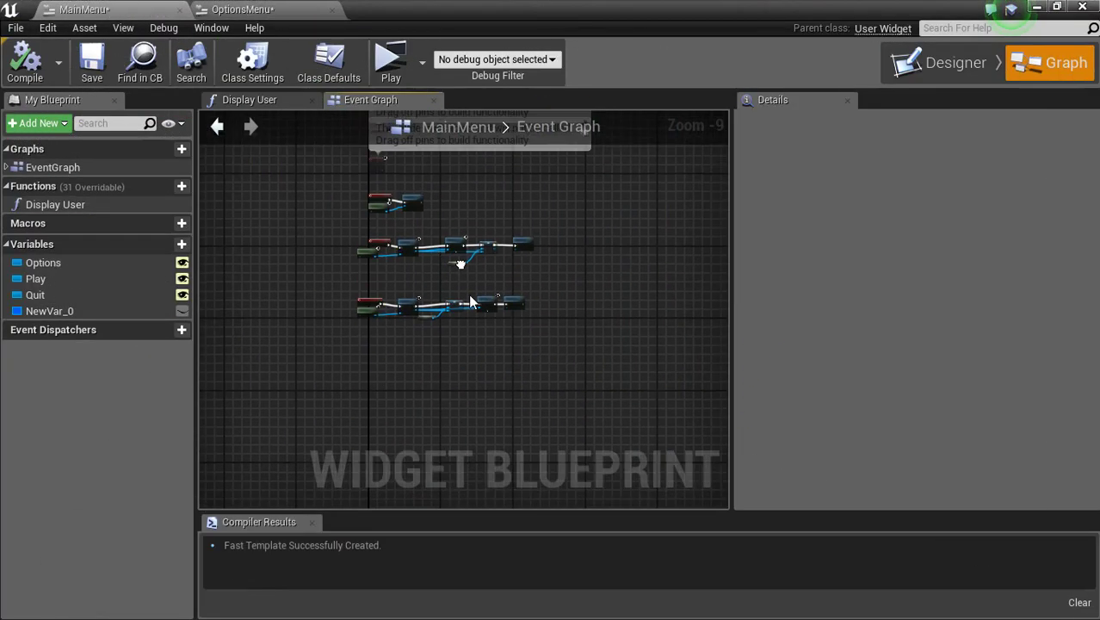
scroll(404, 283, up, 3)
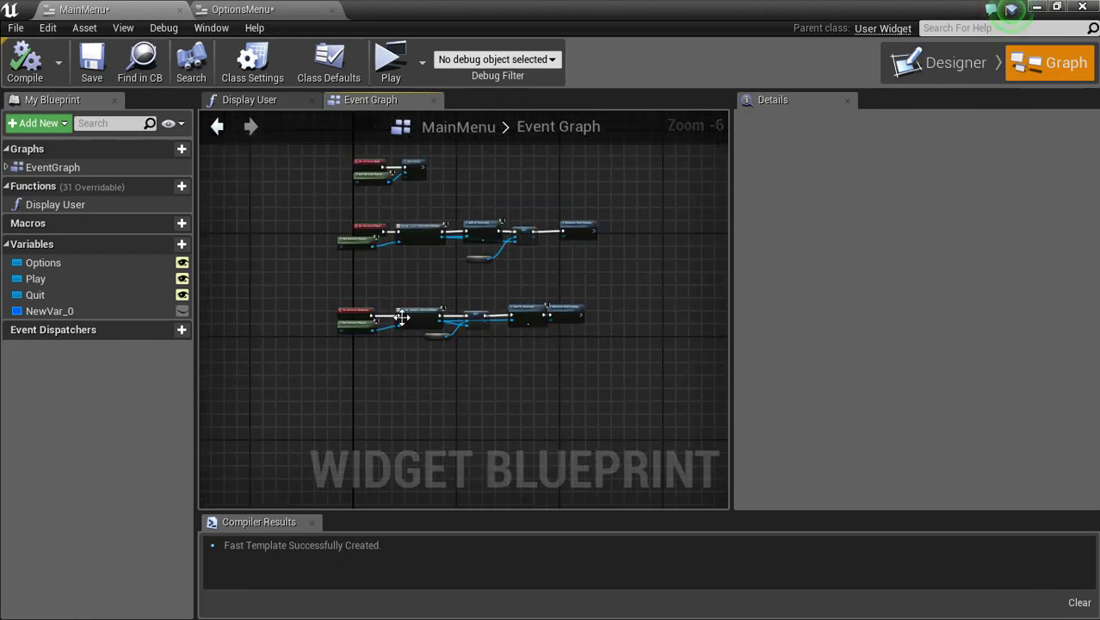
- Close the MainMenu blueprint and delete the unused Event Tick node from OptionsMenu's graph
click(179, 9)
scroll(344, 248, up, 4)
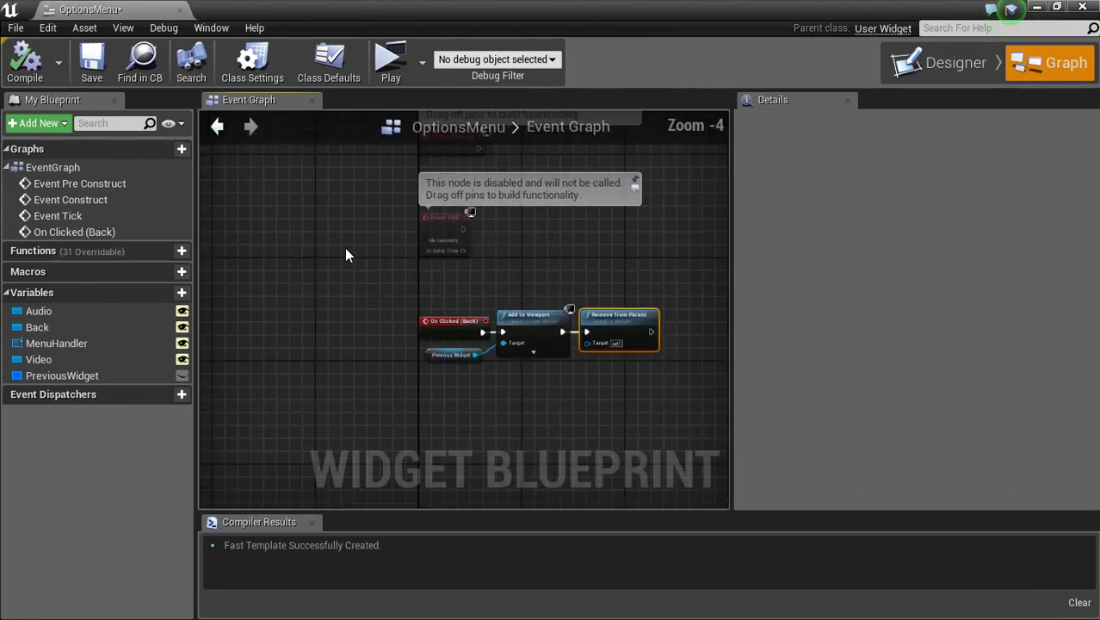
right_drag(415, 196, 323, 205)
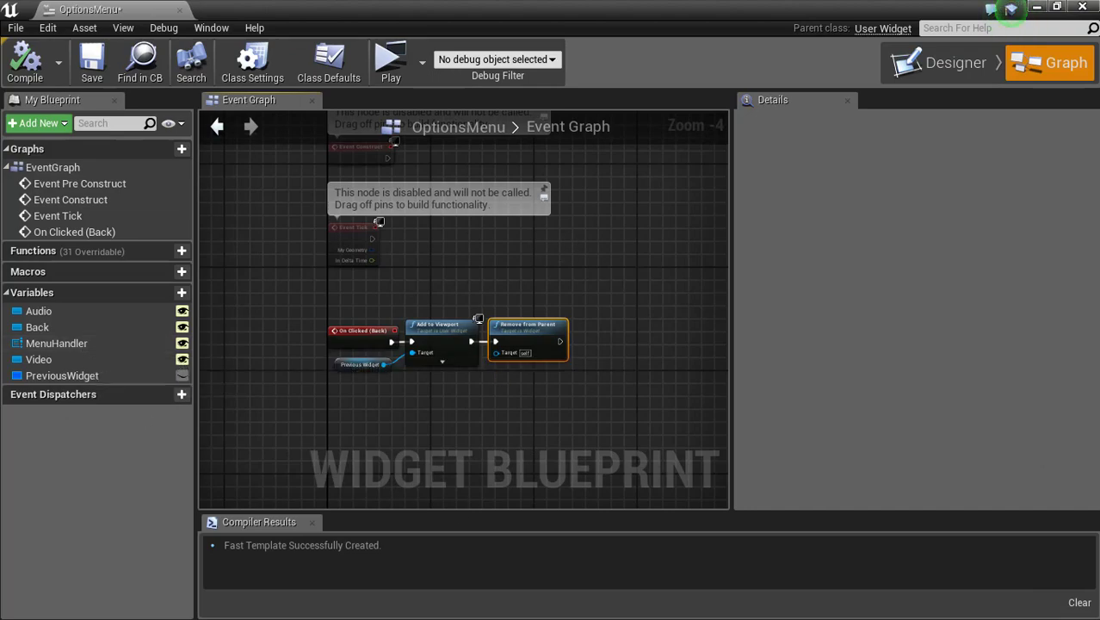
right_drag(542, 179, 491, 274)
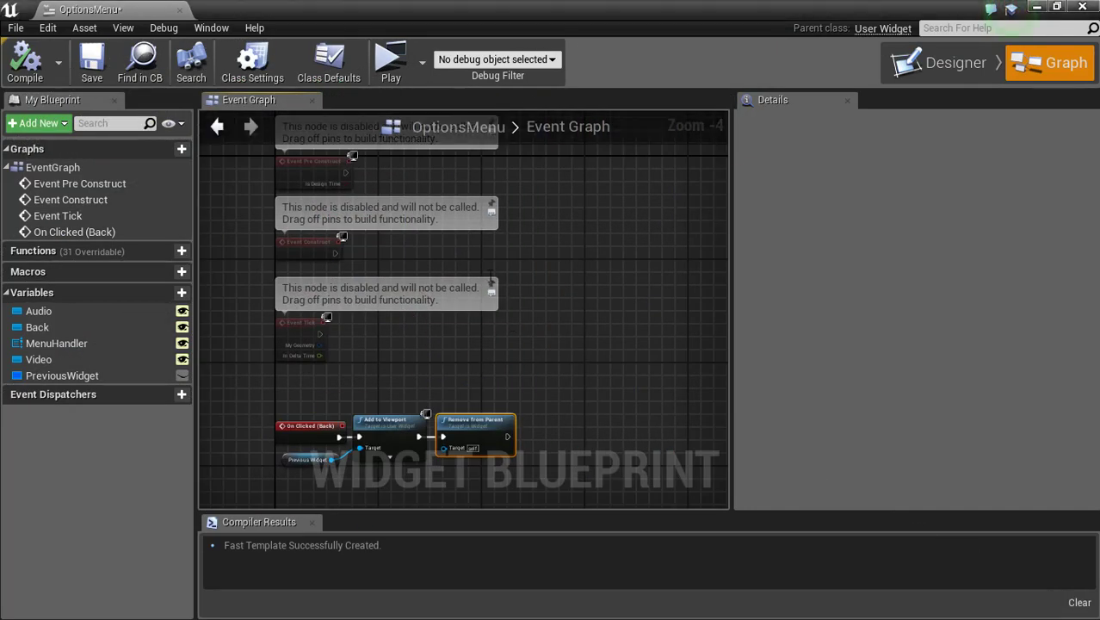
click(311, 245)
scroll(316, 269, up, 4)
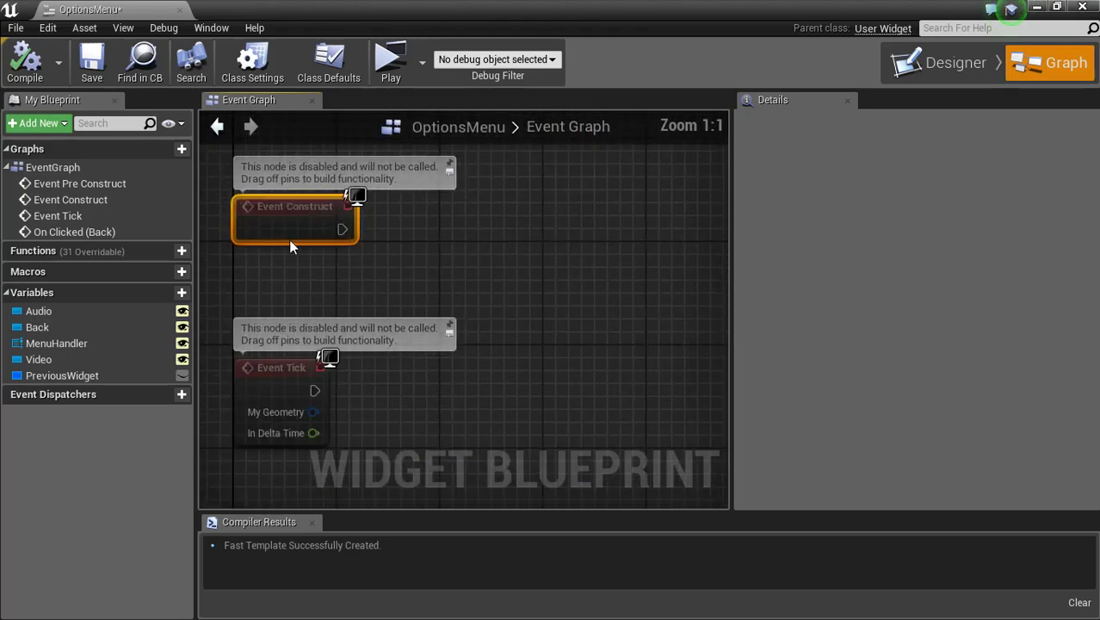
right_drag(289, 245, 326, 297)
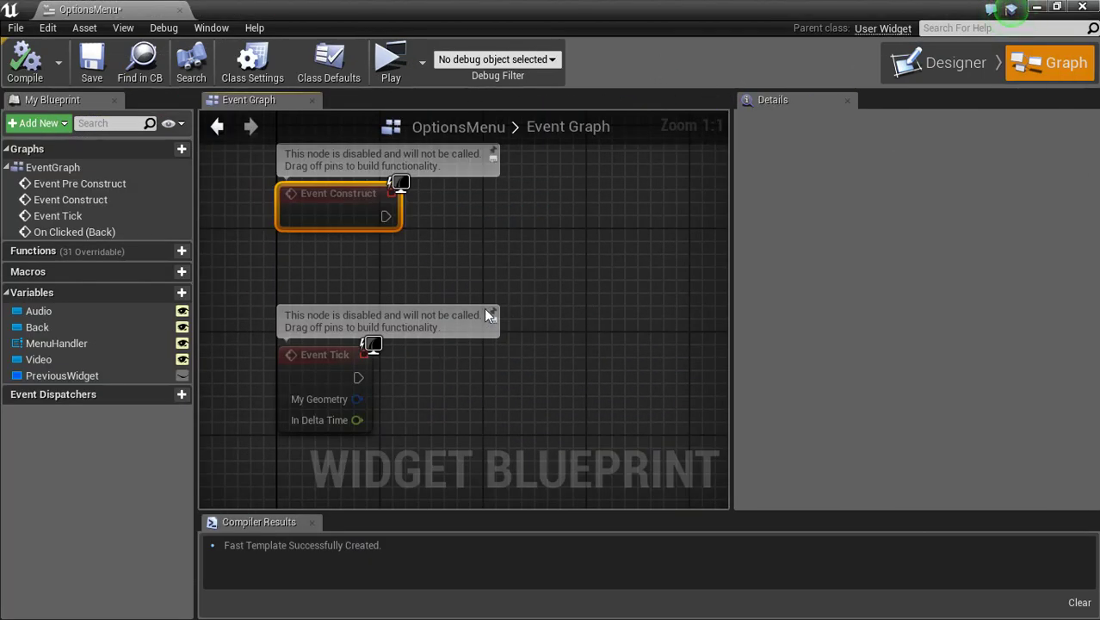
drag(528, 278, 321, 457)
key(Delete)
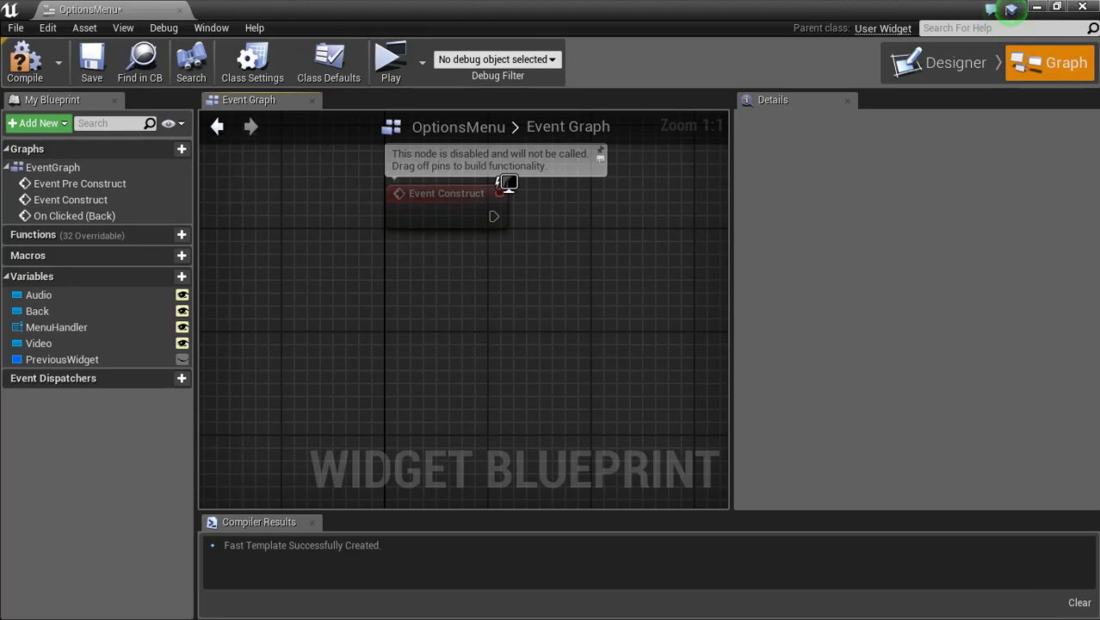
- Delete the unused Event Pre Construct node from the OptionsMenu graph
right_drag(514, 31, 513, 162)
right_drag(358, 148, 313, 221)
drag(294, 184, 462, 322)
key(Delete)
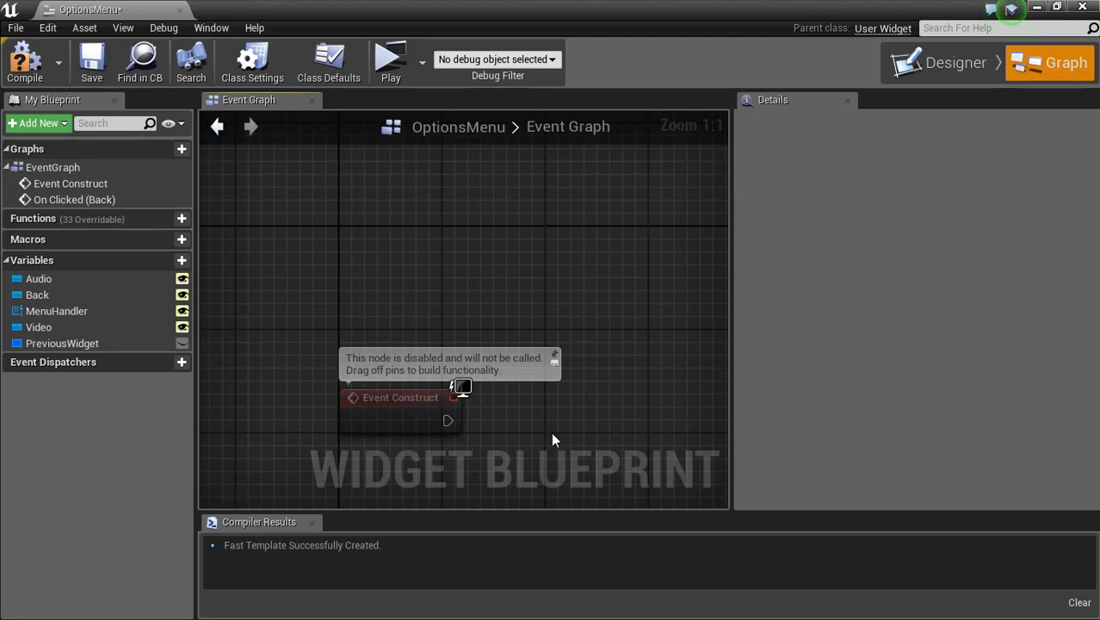
right_drag(553, 439, 360, 339)
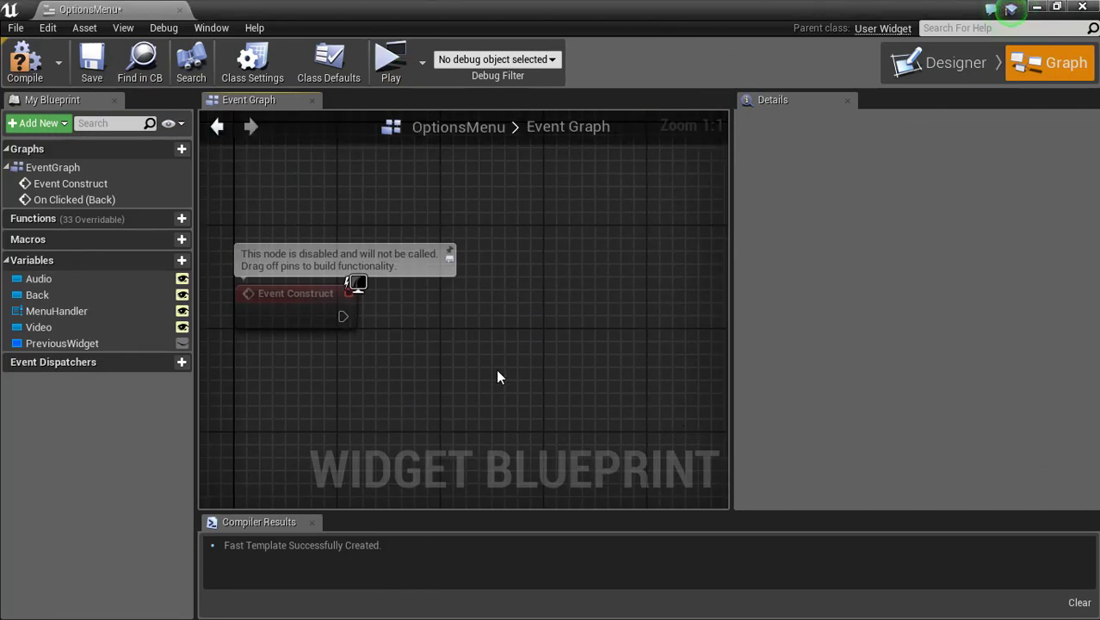
right_drag(379, 320, 402, 344)
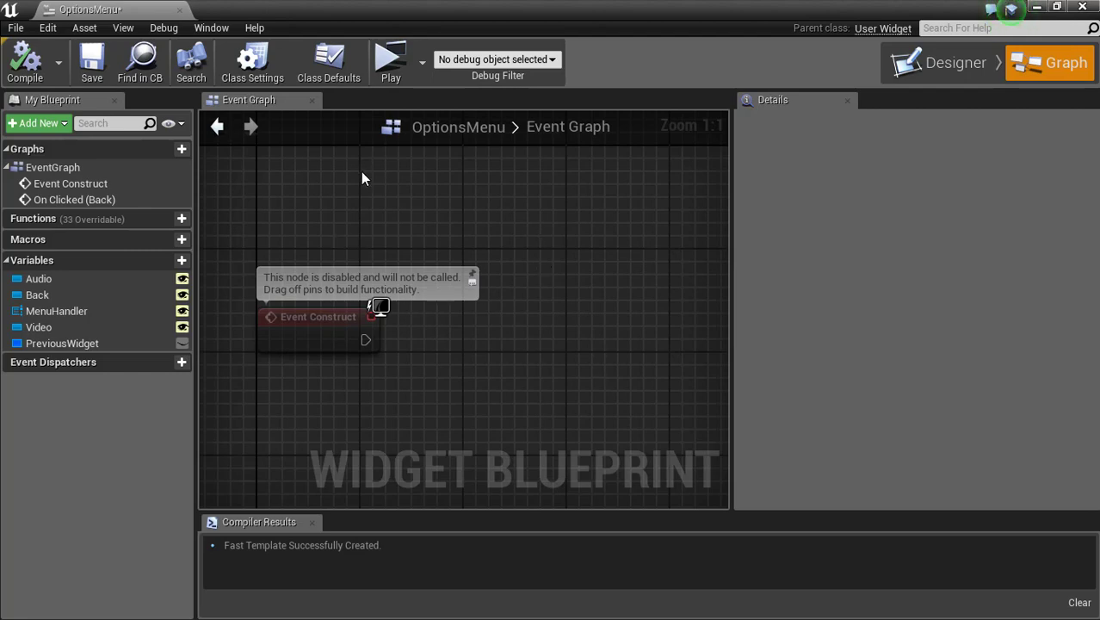
- Locate the leftover Event Construct node in the OptionsMenu graph and delete it
right_drag(423, 377, 435, 331)
right_drag(392, 401, 378, 354)
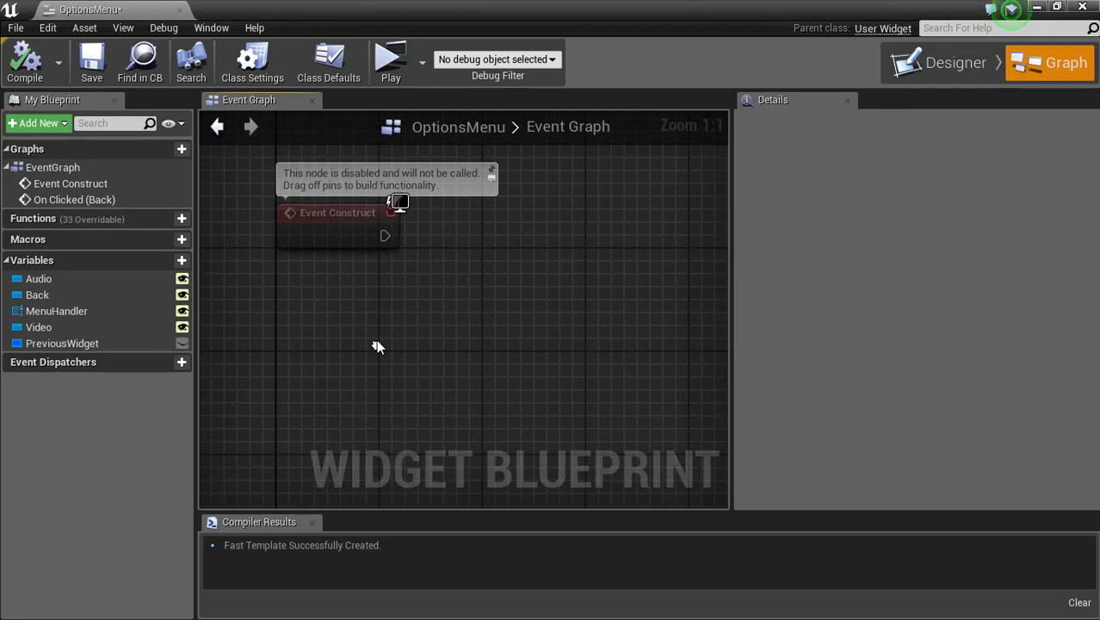
drag(349, 220, 348, 185)
right_drag(361, 291, 354, 315)
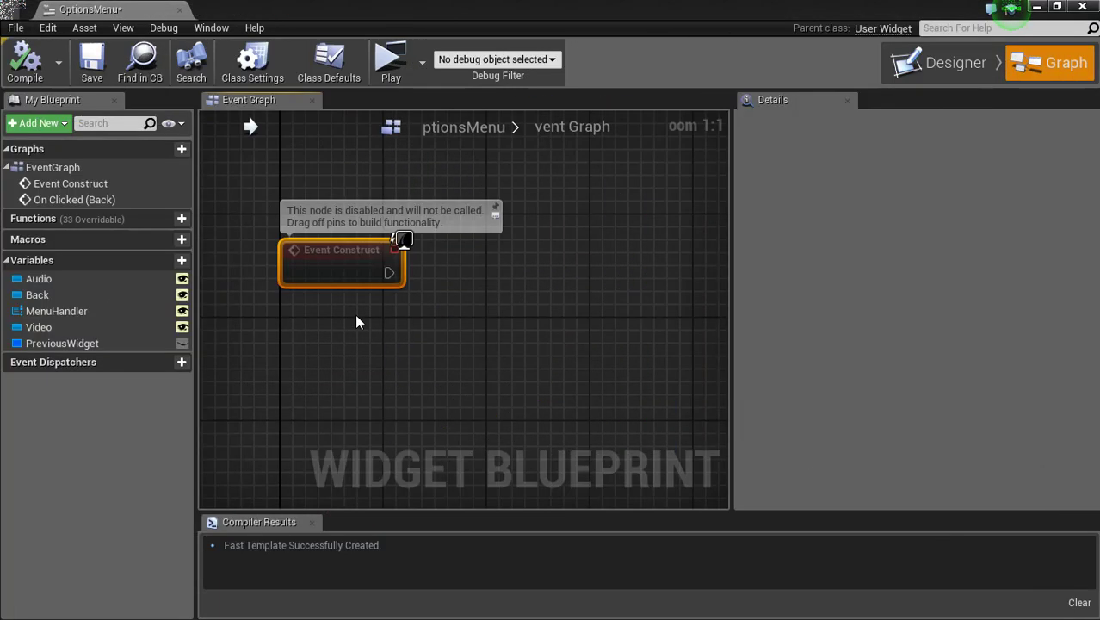
drag(346, 275, 342, 253)
right_drag(365, 348, 355, 308)
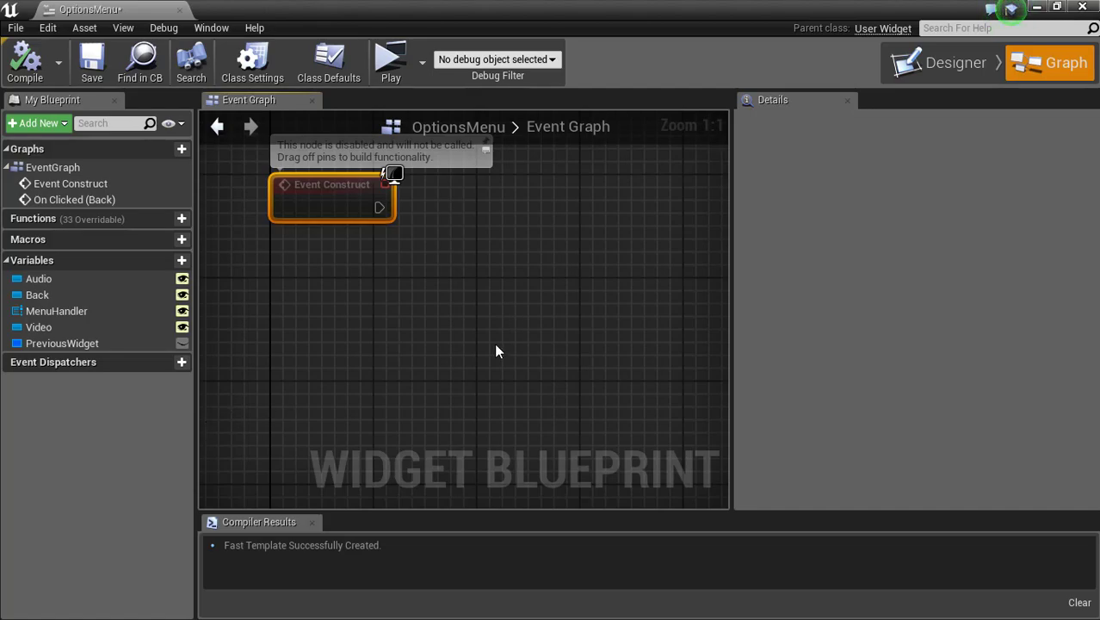
right_drag(400, 319, 403, 256)
right_drag(395, 359, 408, 273)
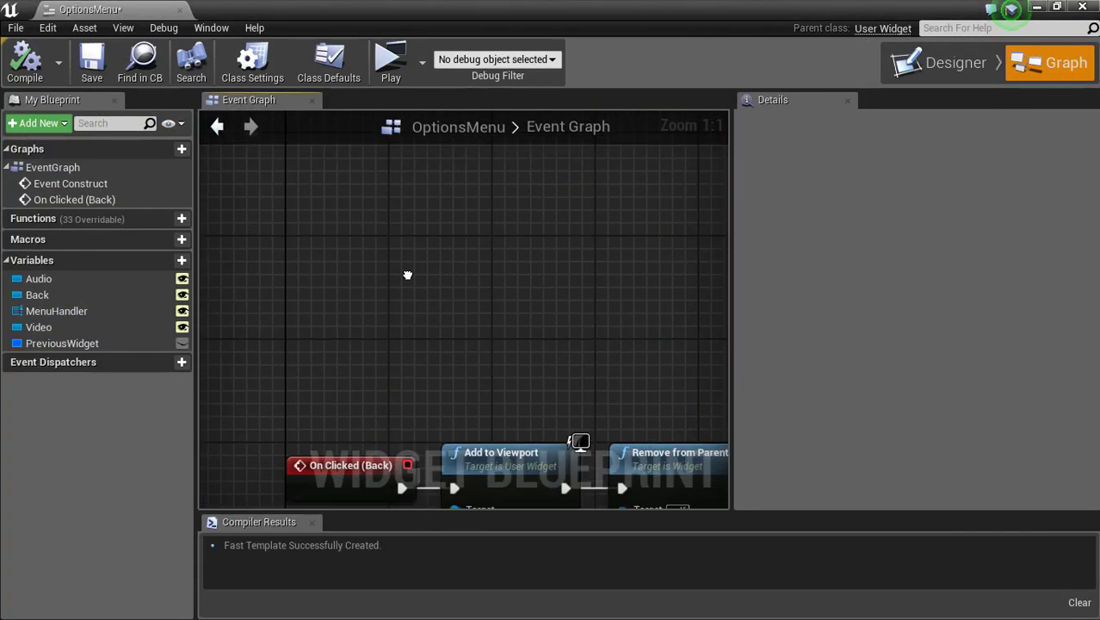
scroll(418, 226, down, 2)
right_drag(419, 226, 398, 309)
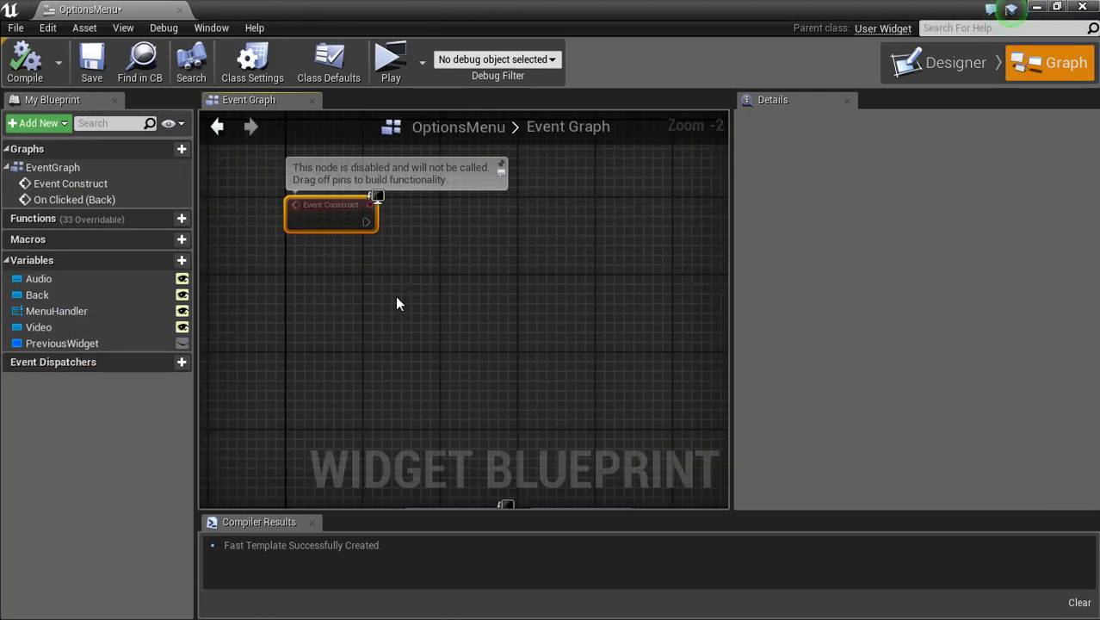
mouse_move(342, 226)
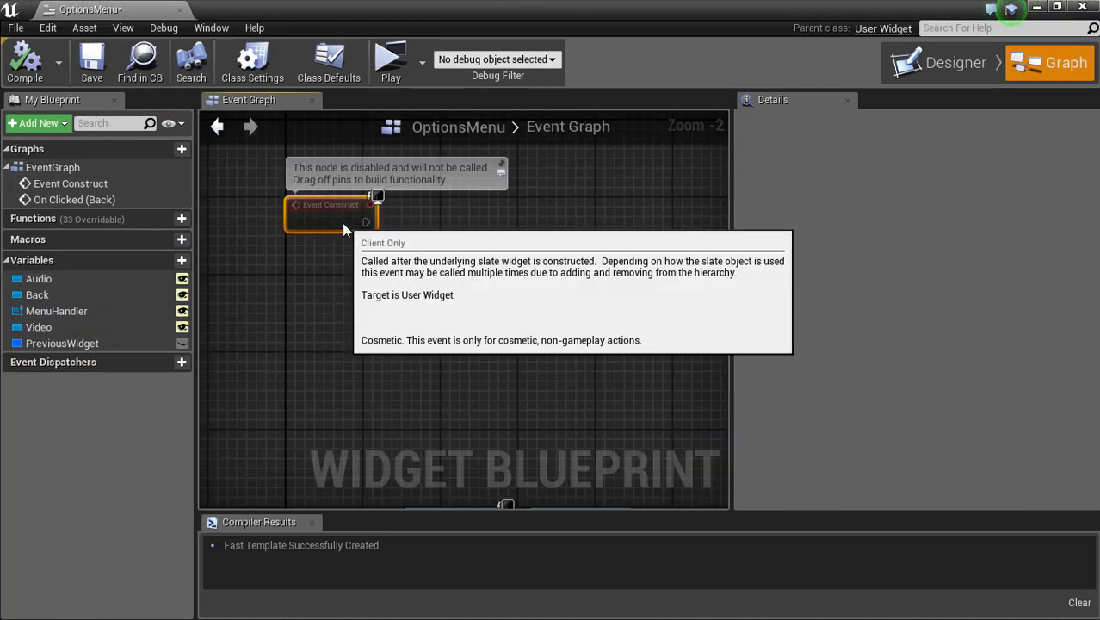
key(Delete)
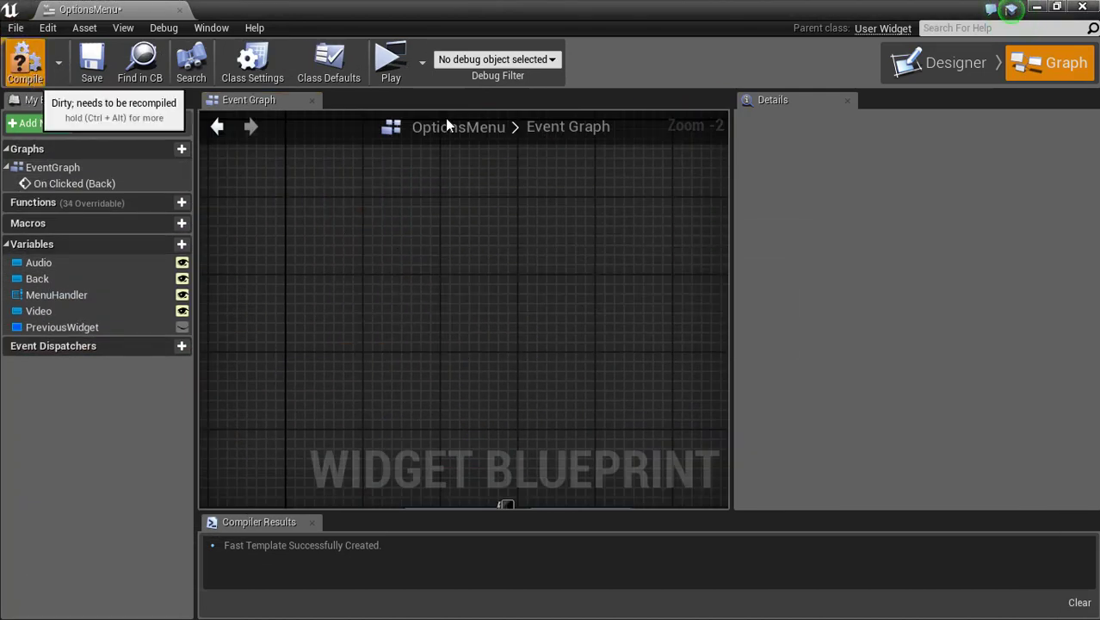
- Compile OptionsMenu, close its blueprint editor, and select the Video asset in the Content Browser
click(35, 80)
double_click(451, 27)
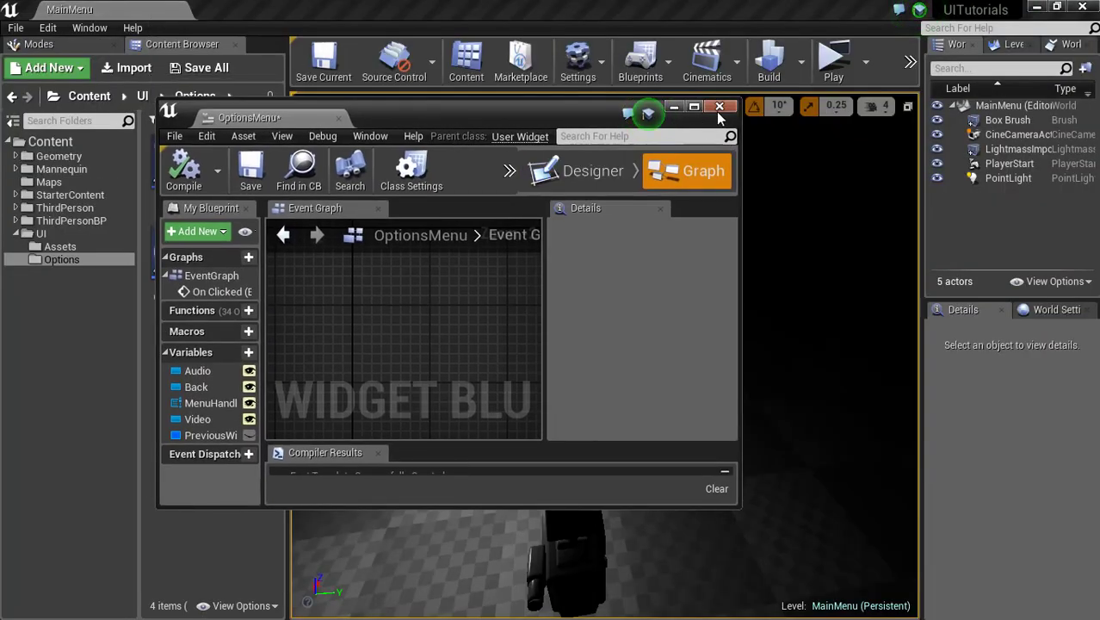
click(719, 107)
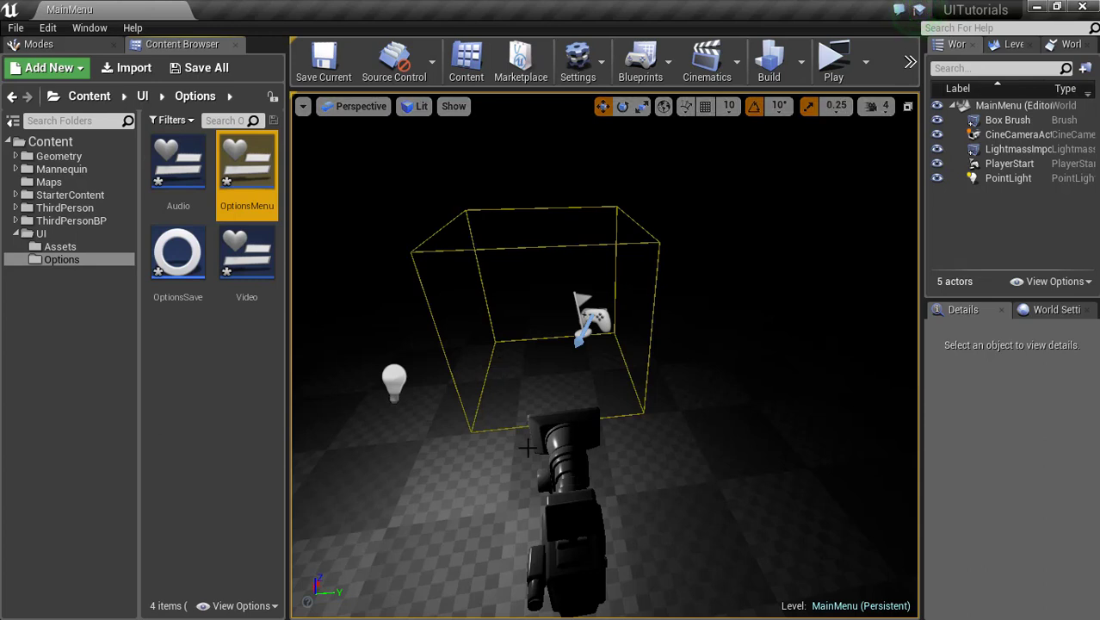
click(235, 290)
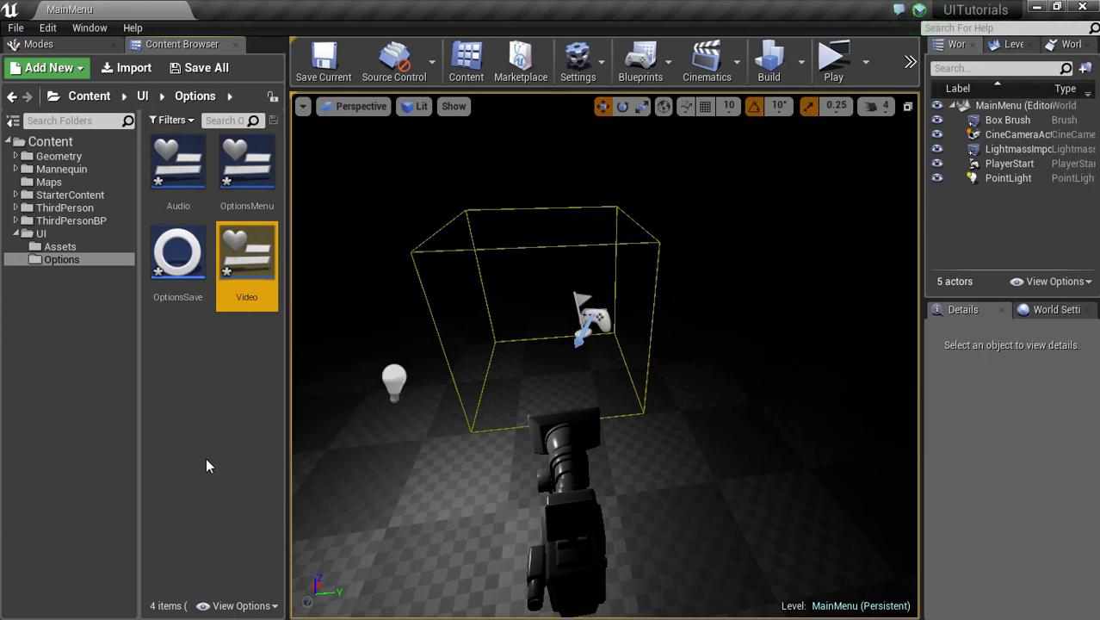